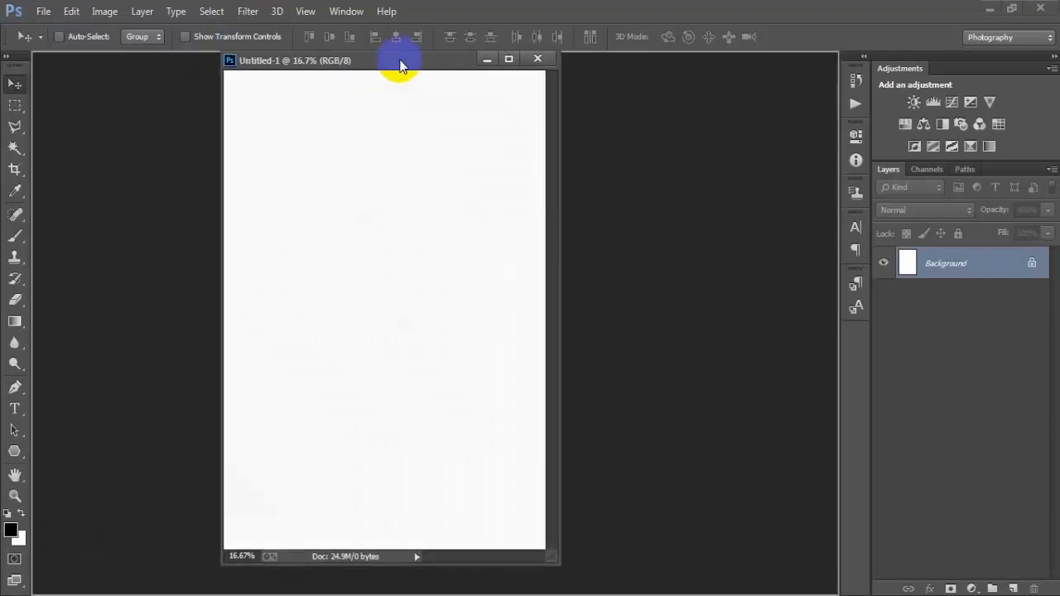
# Unlock the background layer and add a Solid Color fill layer above it with the colour 191919
pyautogui.click(1031, 264)
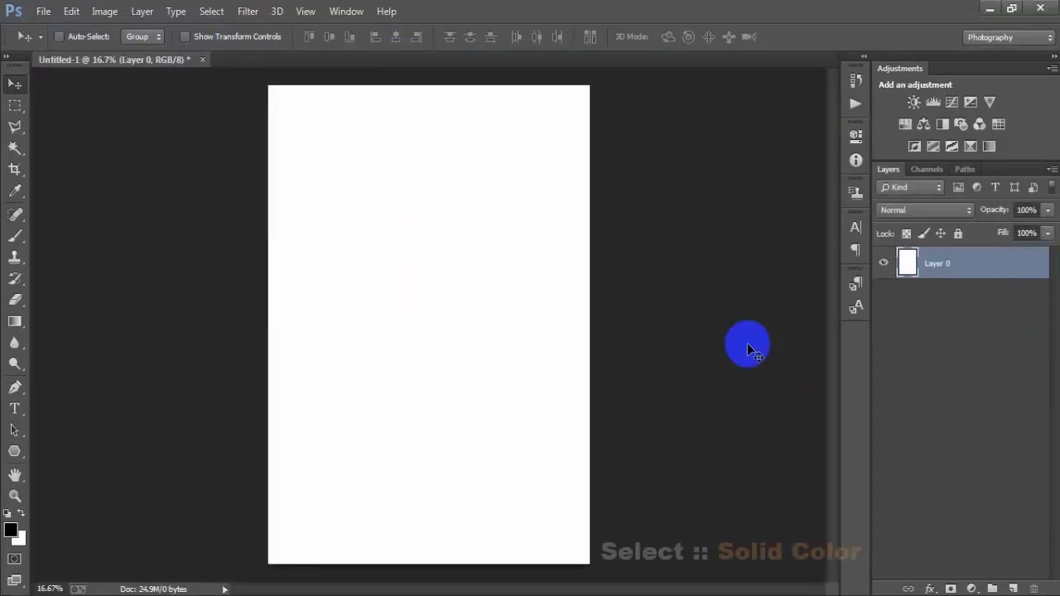
pyautogui.click(973, 587)
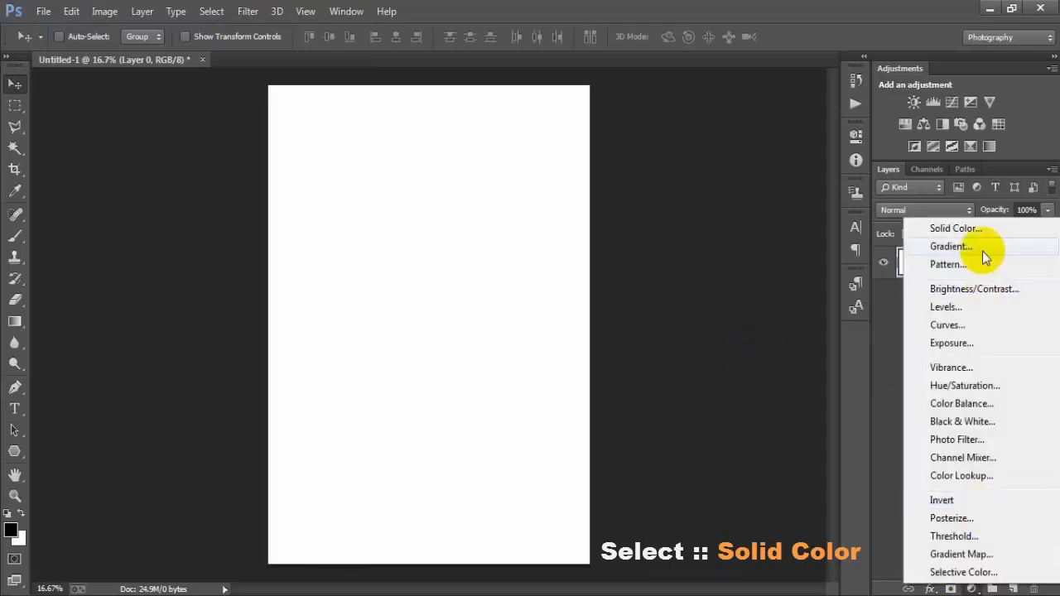
pyautogui.click(978, 231)
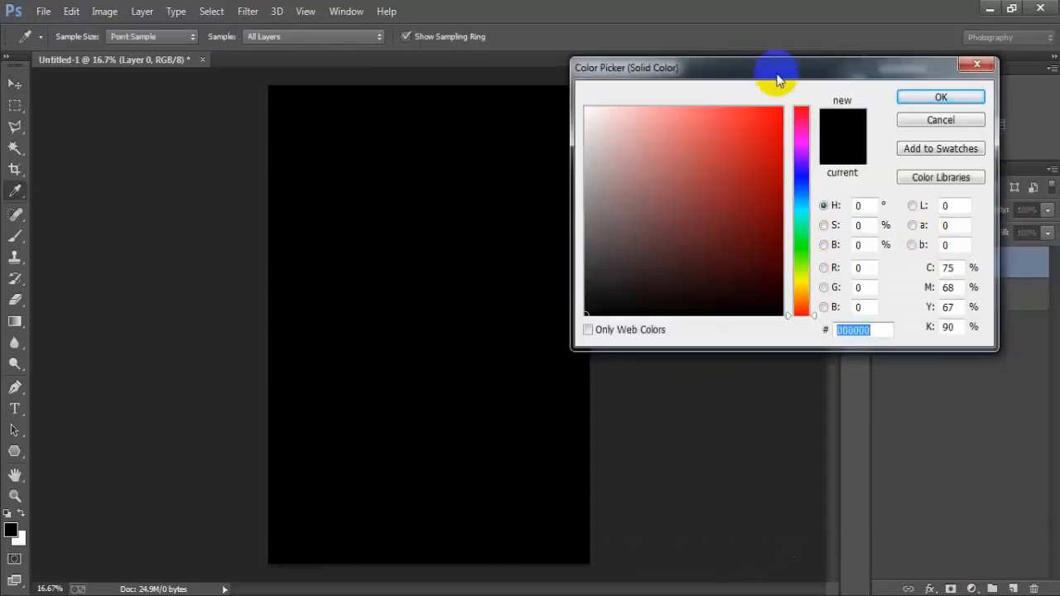
pyautogui.moveTo(776, 70); pyautogui.dragTo(698, 69)
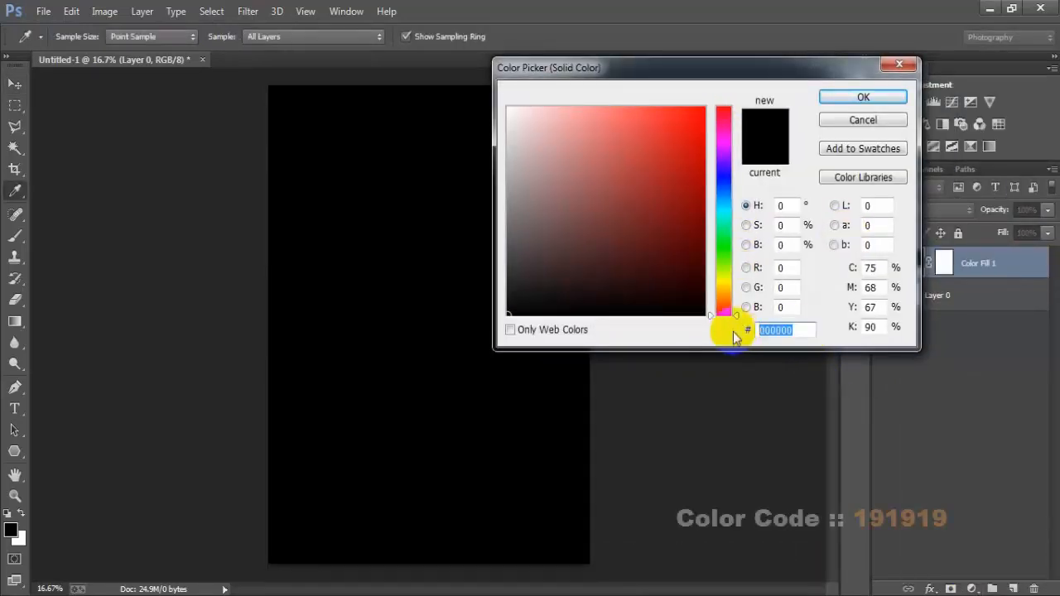
pyautogui.write('191919')
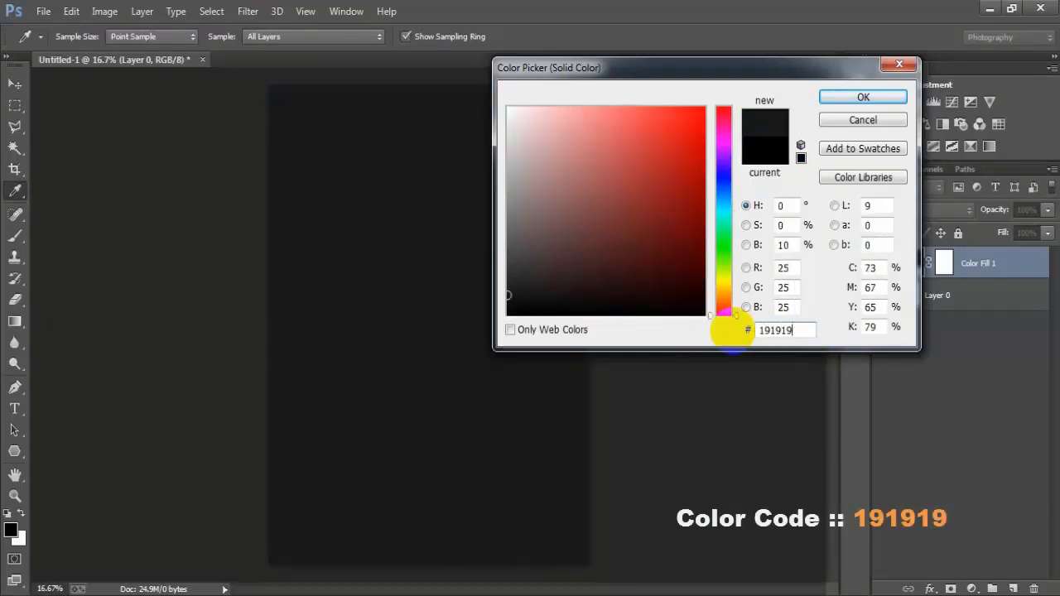
pyautogui.moveTo(803, 331); pyautogui.dragTo(746, 326)
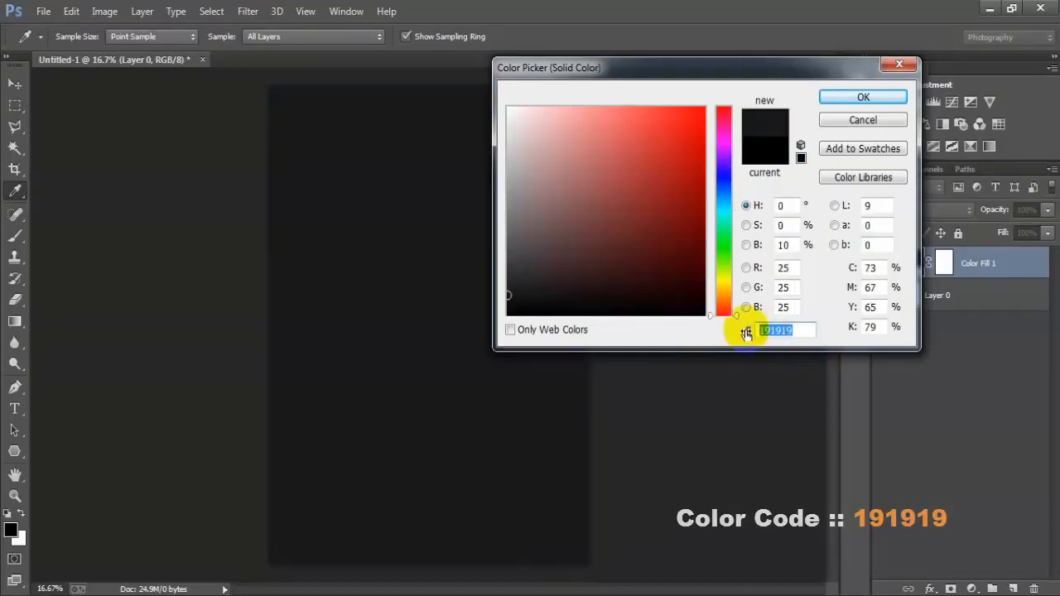
pyautogui.click(857, 96)
# Place the file 3.Grung Texture Png as a linked image covering the whole canvas
pyautogui.click(43, 10)
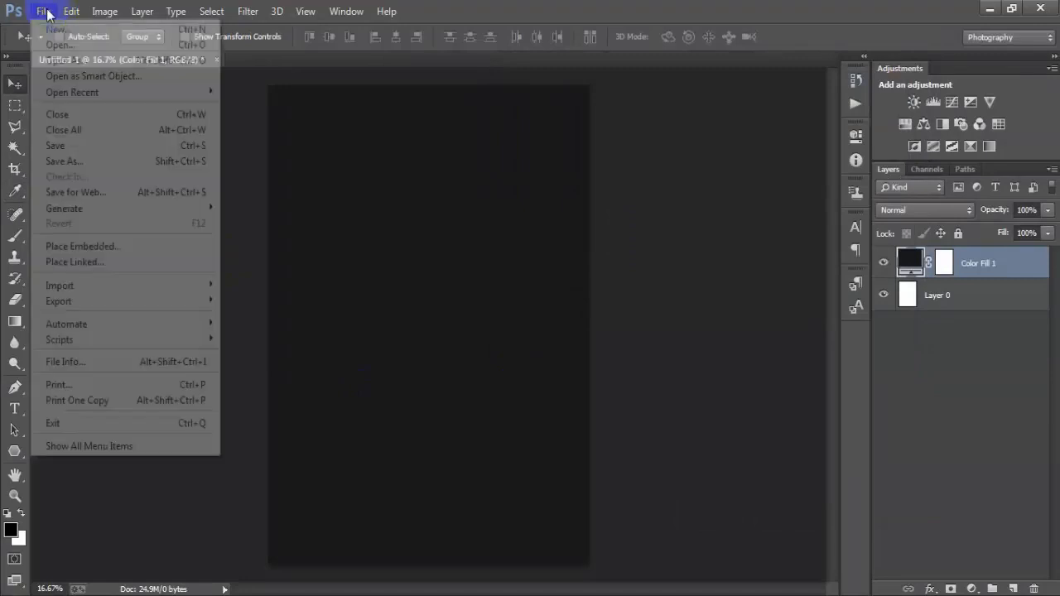
pyautogui.click(100, 262)
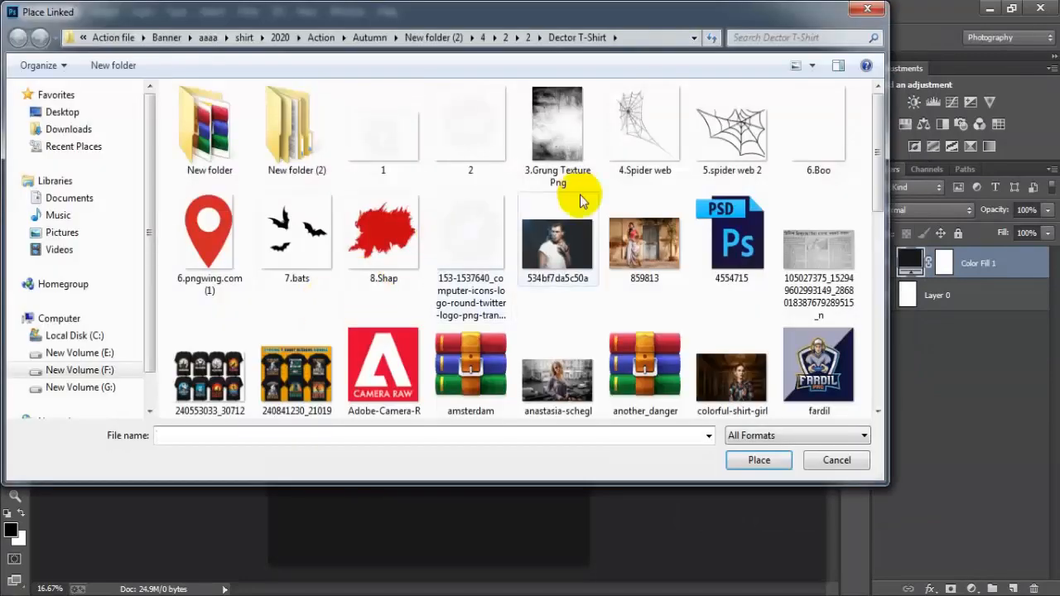
pyautogui.click(561, 116)
pyautogui.click(732, 463)
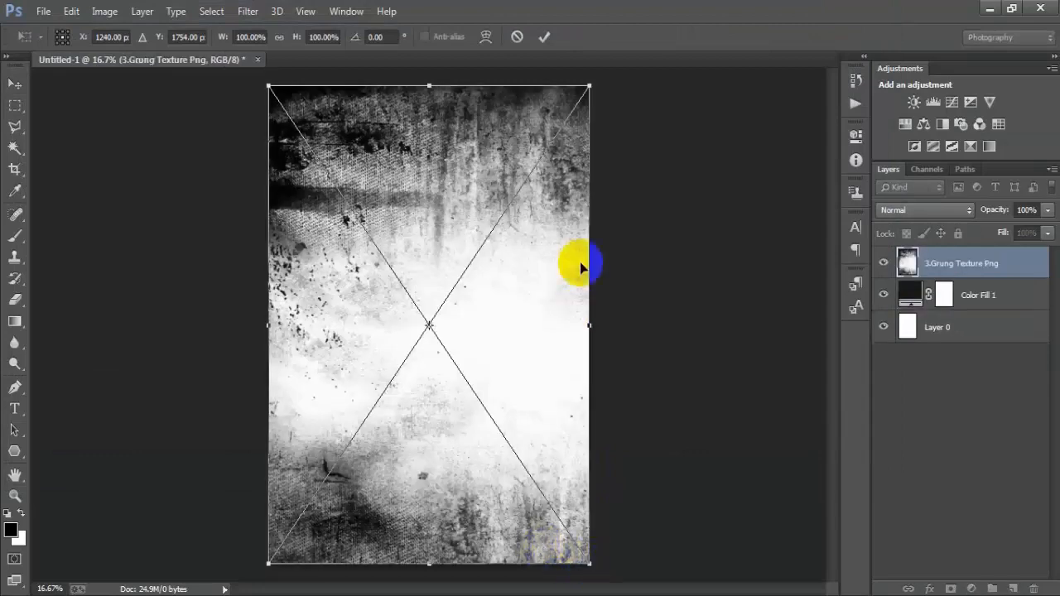
pyautogui.click(544, 37)
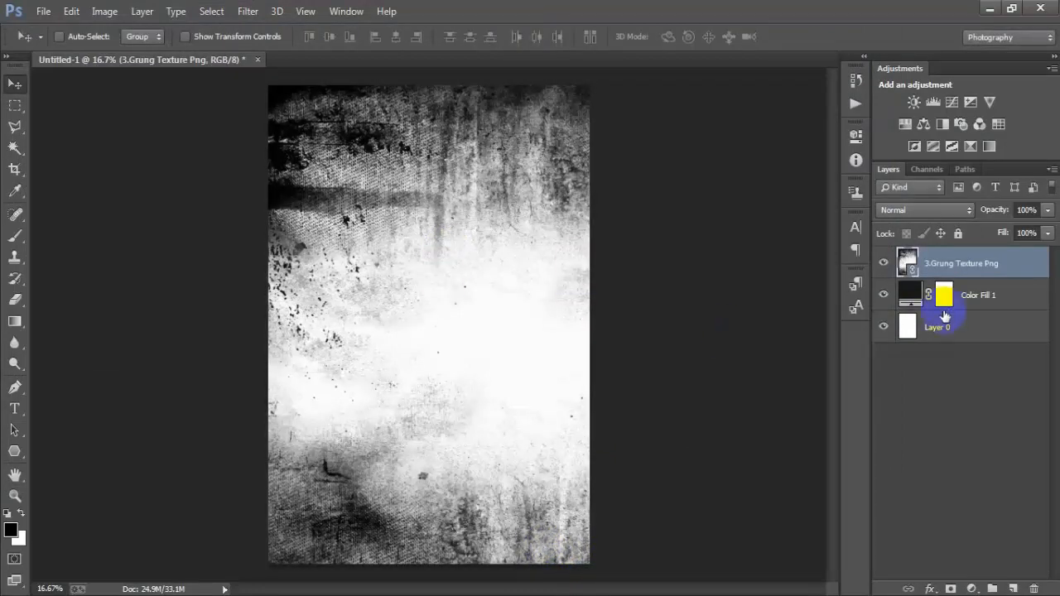
# Rasterize the grunge texture layer and set its blend mode to Overlay
pyautogui.rightClick(1015, 264)
pyautogui.click(740, 308)
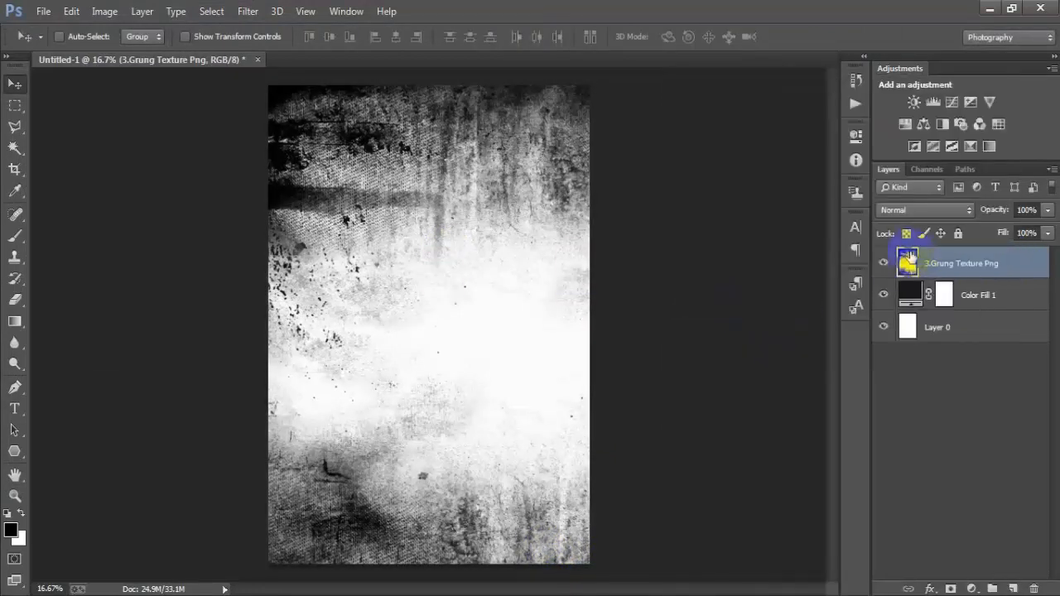
pyautogui.click(883, 263)
pyautogui.click(883, 263)
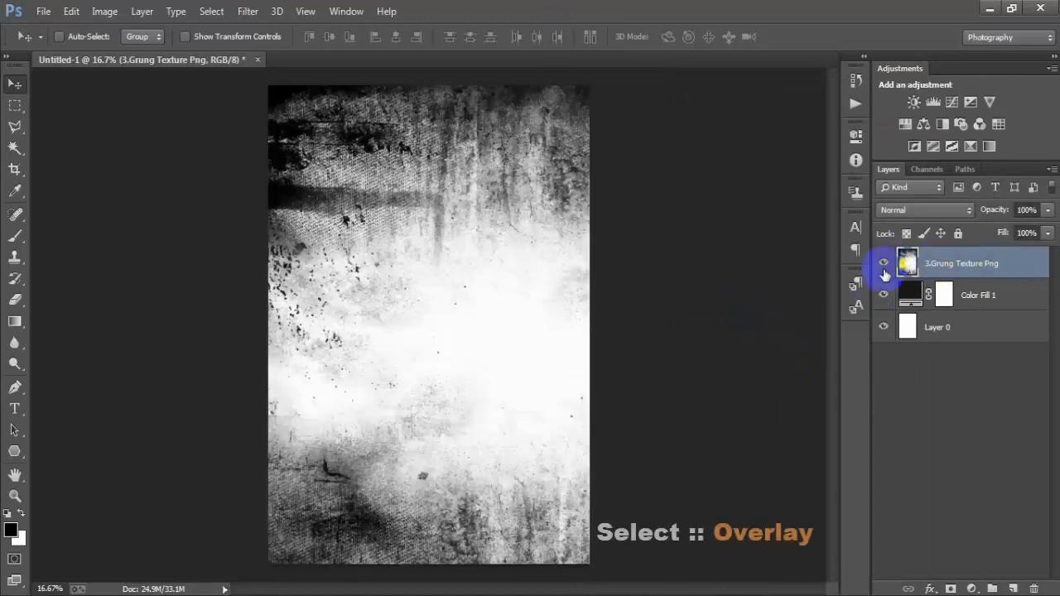
pyautogui.click(896, 212)
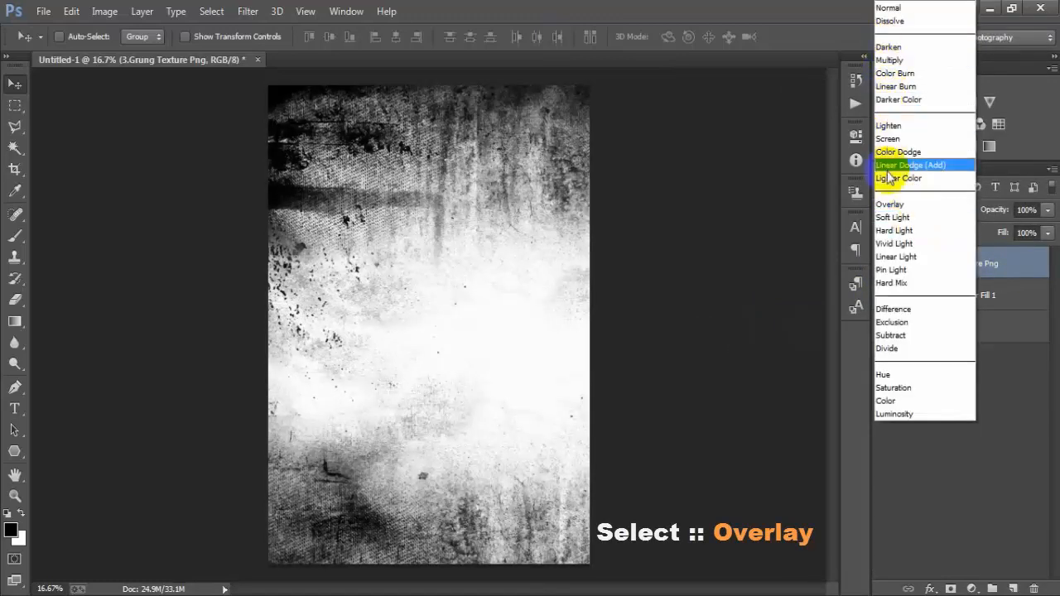
pyautogui.click(923, 207)
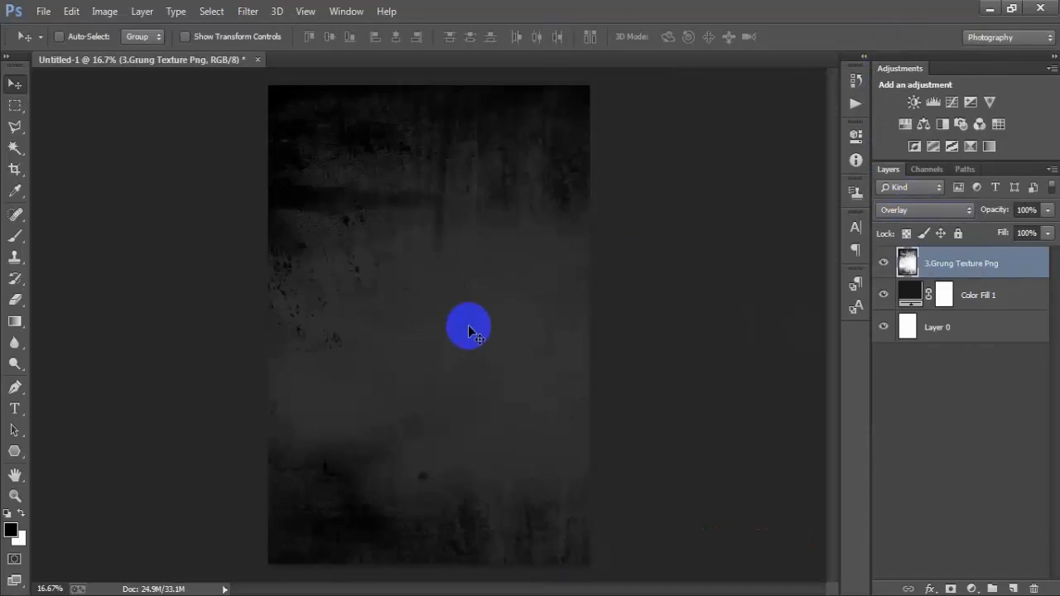
# Place 4.Spider web as a linked image, scaled to about 245% with its web in the canvas's upper-left corner
pyautogui.click(41, 11)
pyautogui.click(111, 261)
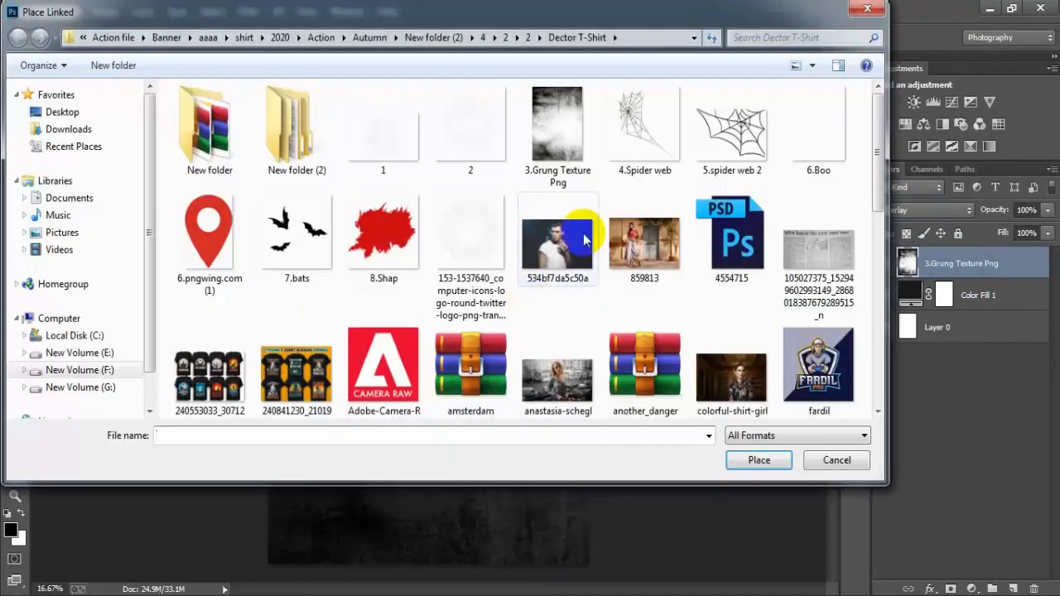
pyautogui.click(651, 146)
pyautogui.click(760, 461)
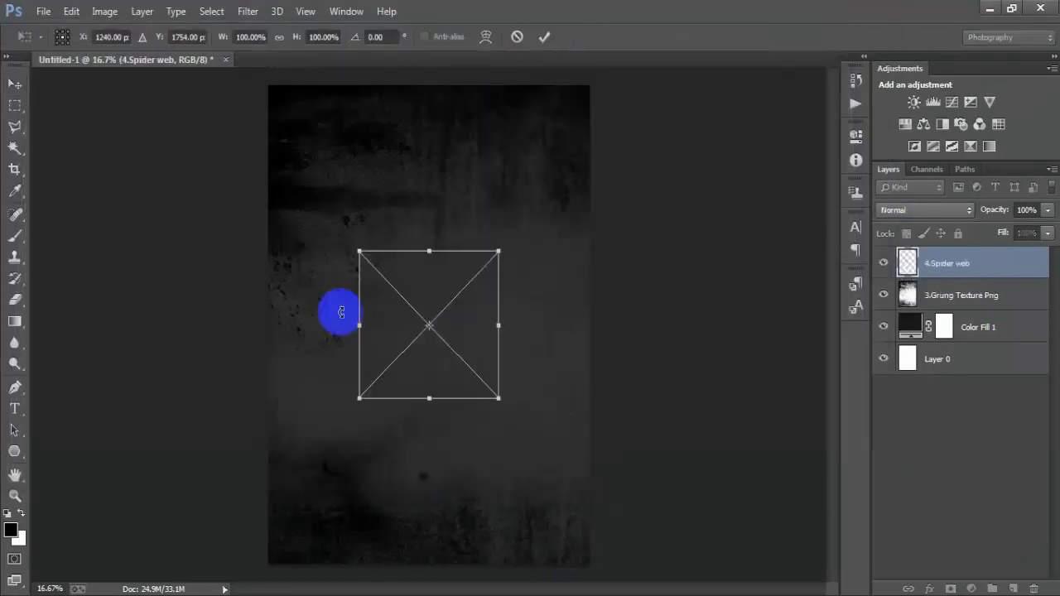
pyautogui.moveTo(497, 400); pyautogui.dragTo(582, 532)
pyautogui.moveTo(522, 372); pyautogui.dragTo(485, 273)
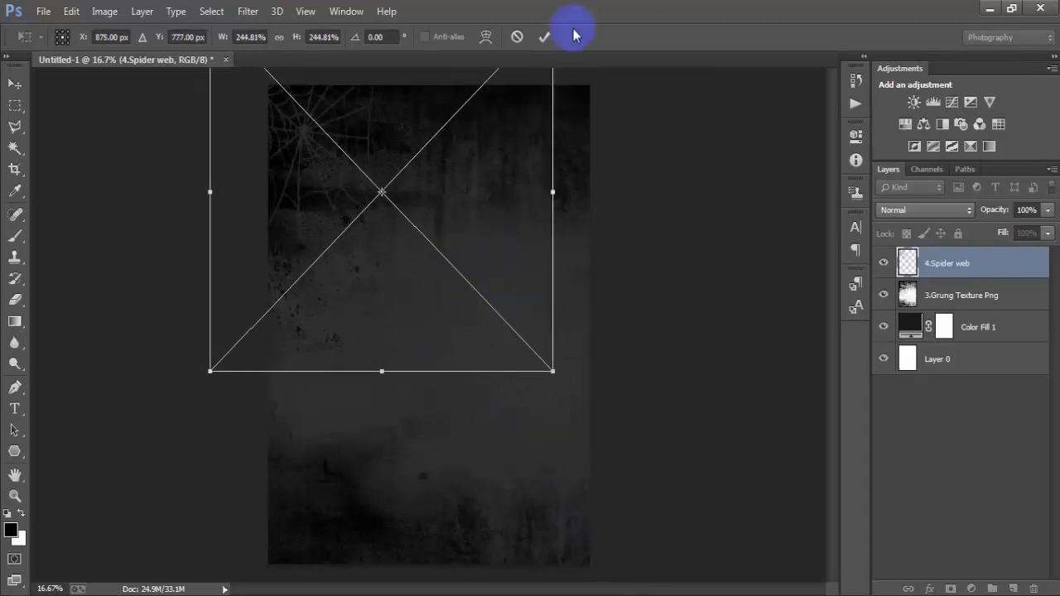
pyautogui.click(544, 37)
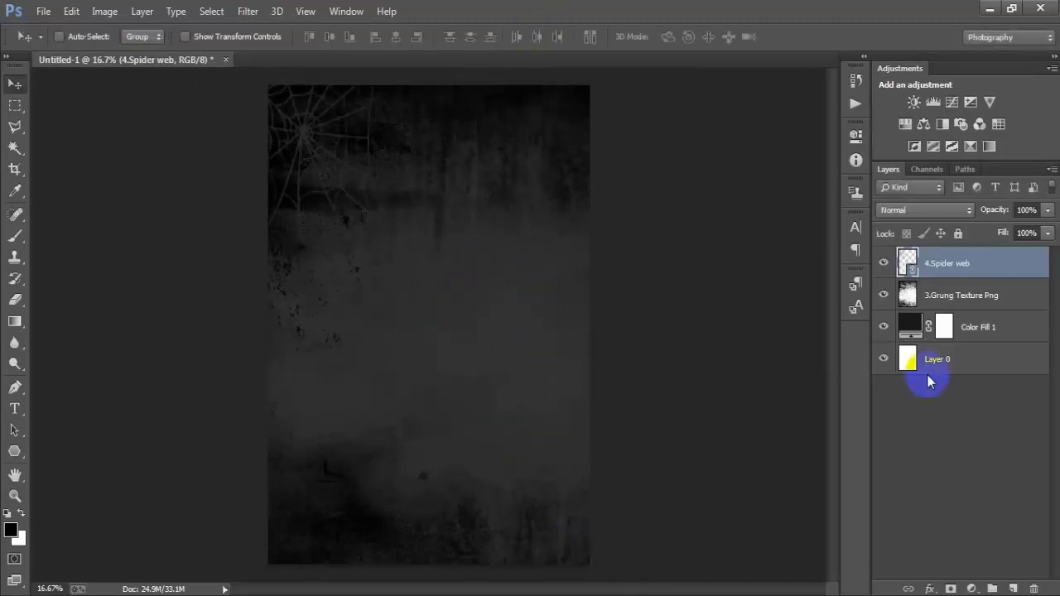
# Rasterize the 4.Spider web layer, and hide and show it to check the artwork
pyautogui.rightClick(944, 275)
pyautogui.click(735, 307)
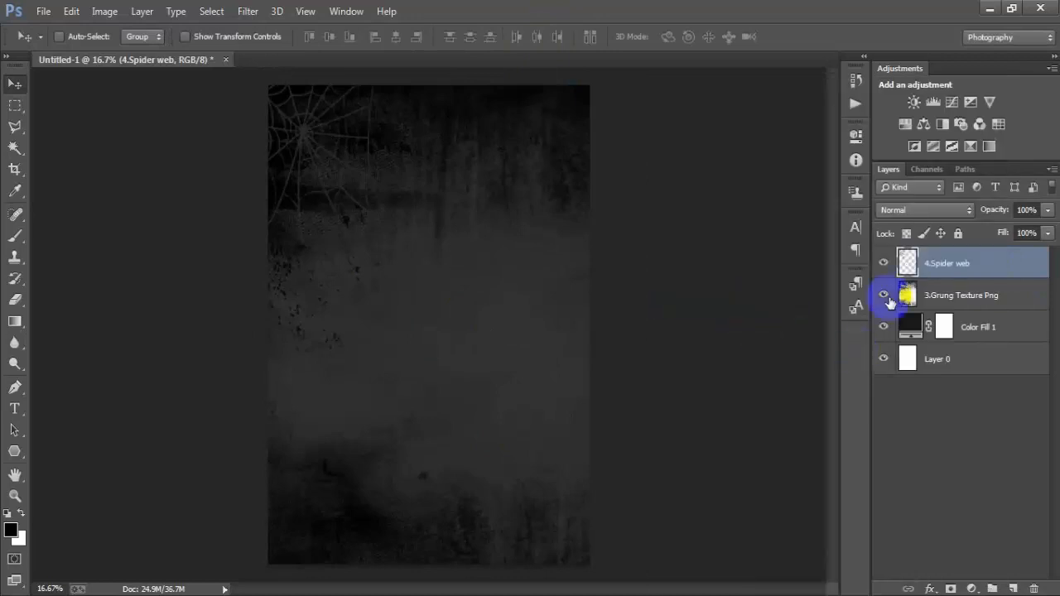
pyautogui.click(885, 265)
pyautogui.click(885, 264)
# Apply a Color Overlay layer style with the colour 3f3f3f to the spider web layer
pyautogui.doubleClick(1018, 265)
pyautogui.click(511, 273)
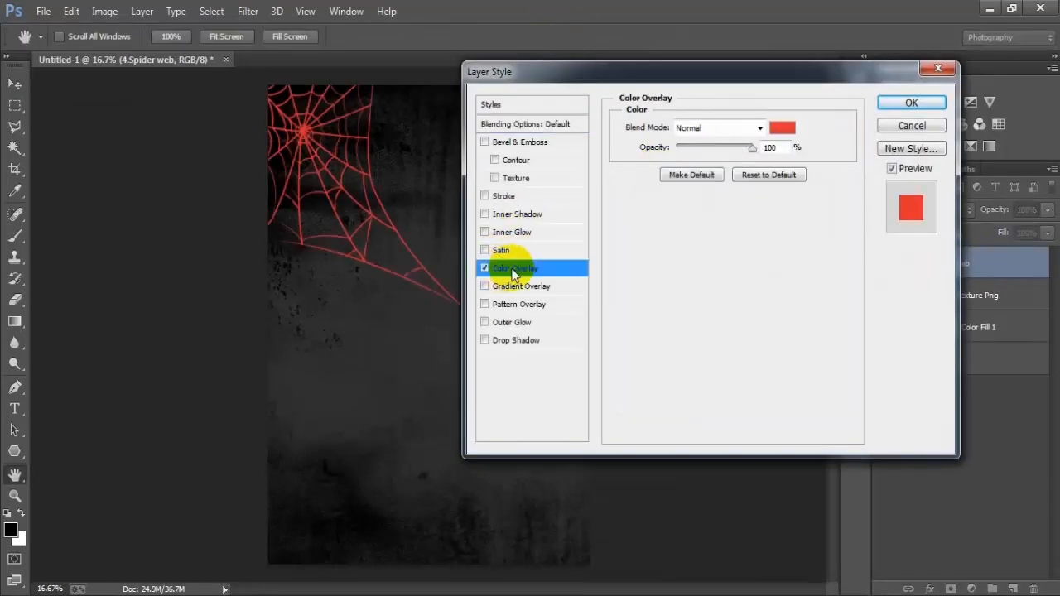
pyautogui.click(777, 127)
pyautogui.moveTo(637, 251); pyautogui.dragTo(497, 225)
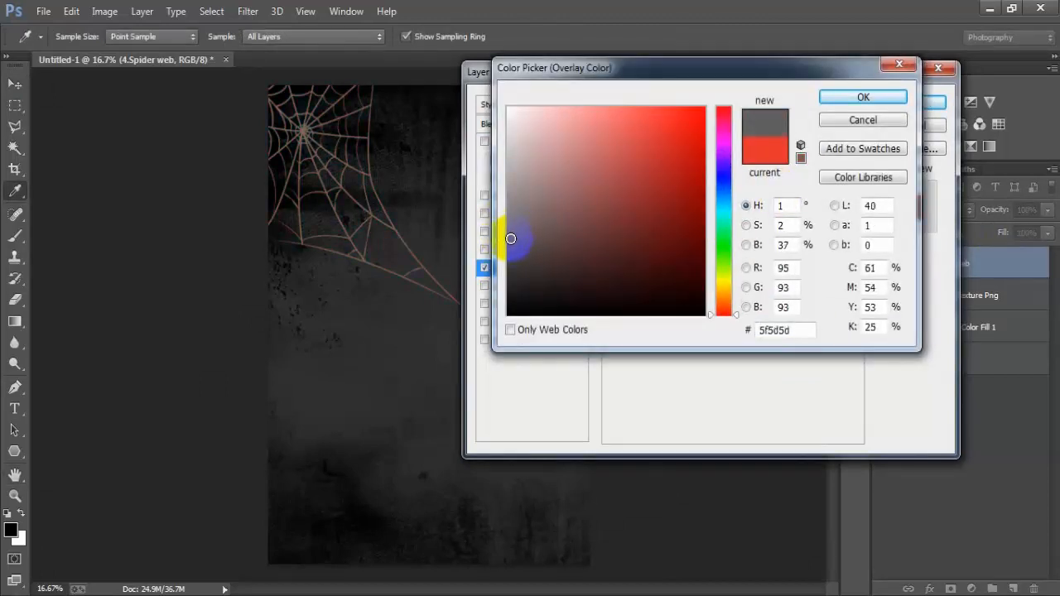
pyautogui.moveTo(509, 246); pyautogui.dragTo(505, 267)
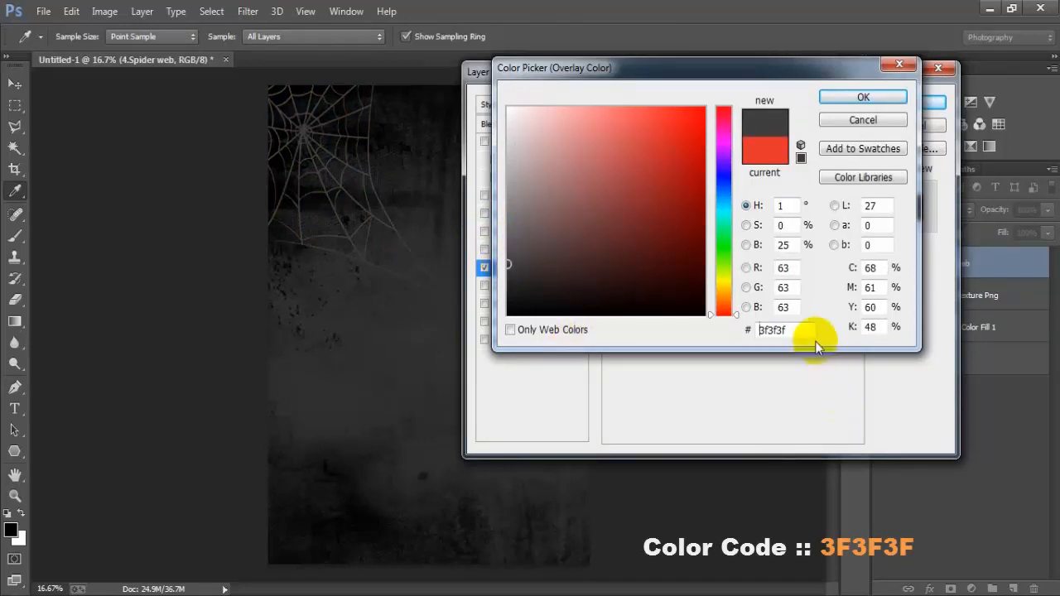
pyautogui.moveTo(812, 330); pyautogui.dragTo(706, 331)
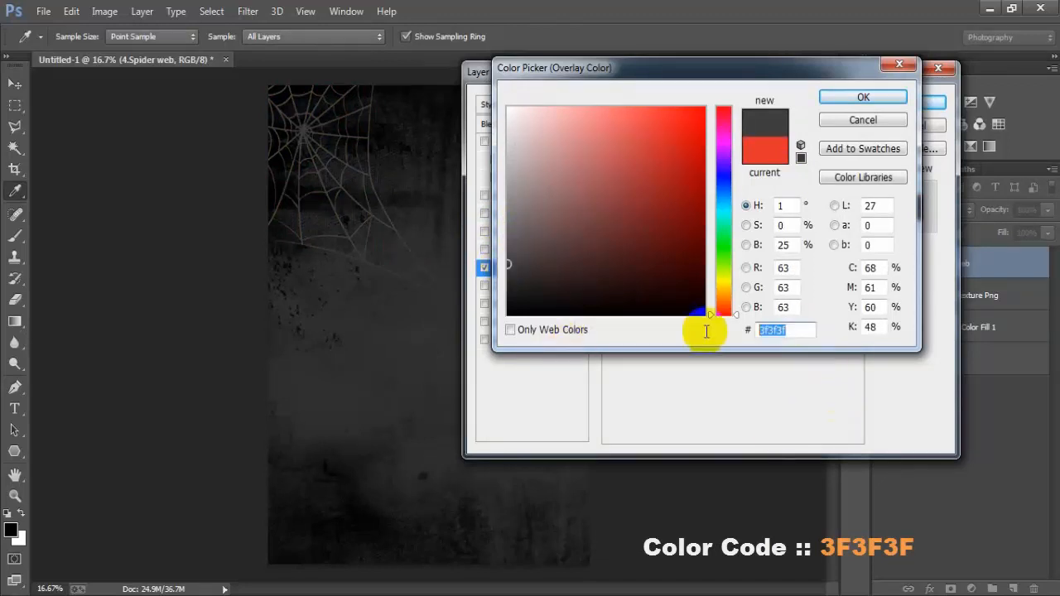
pyautogui.click(890, 102)
pyautogui.click(913, 103)
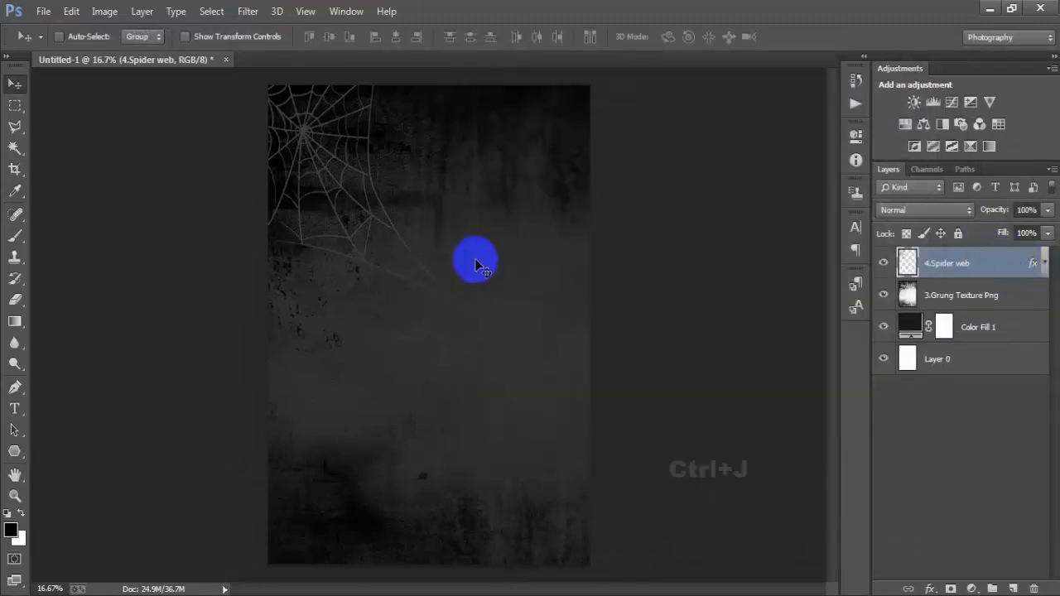
# Duplicate the spider web layer and move the copy to the canvas's lower-right corner
pyautogui.hotkey('ctrl', 'j')
pyautogui.moveTo(475, 263); pyautogui.dragTo(630, 591)
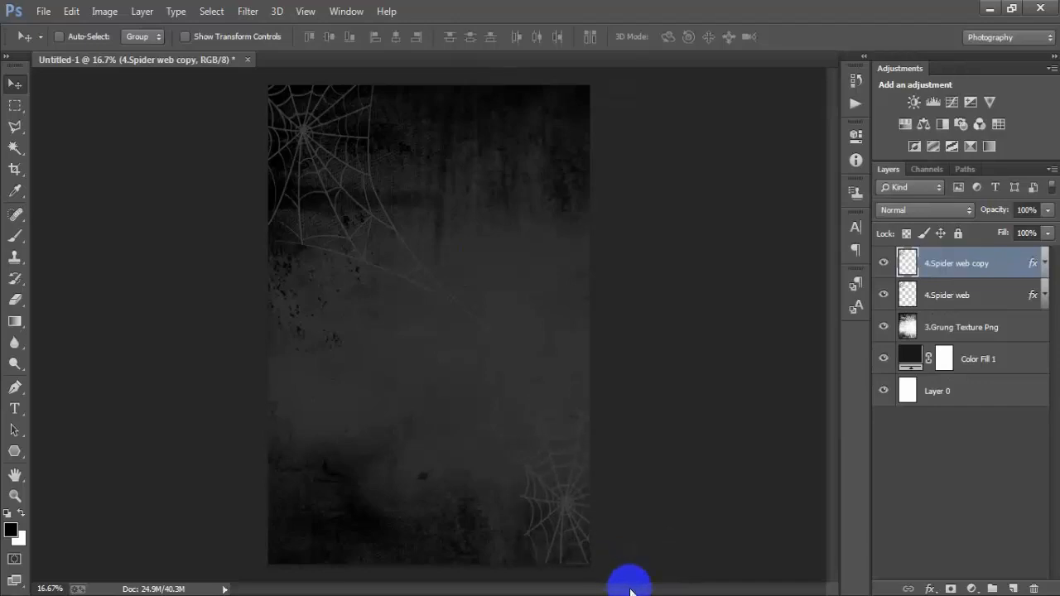
# Duplicate the lower-right web, rotate the copy to about -132°, enlarge it to about 107% by 105%, and place it at the canvas's upper right edge
pyautogui.hotkey('ctrl', 'j')
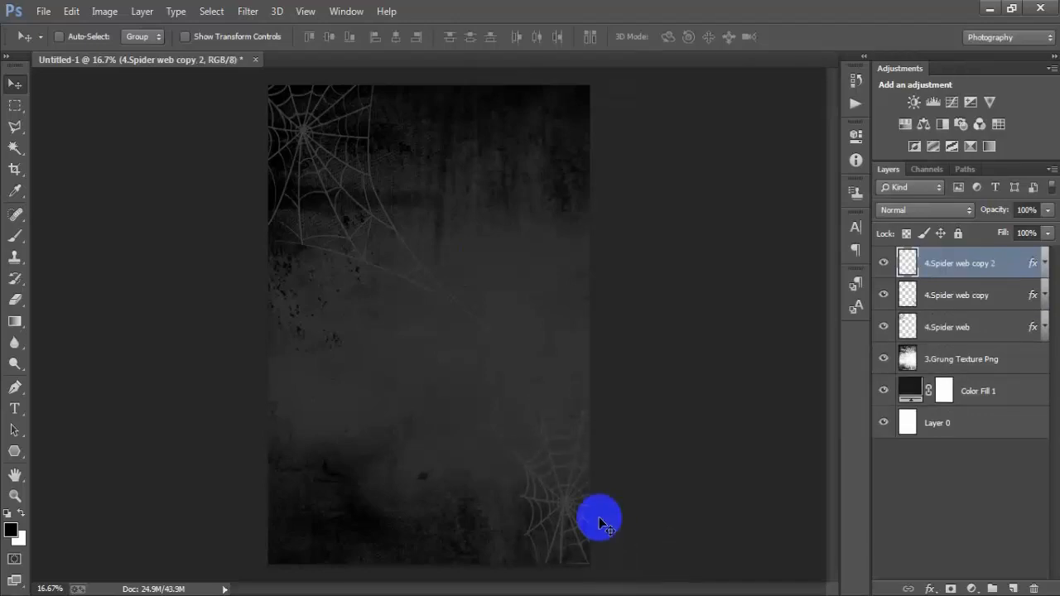
pyautogui.moveTo(585, 508); pyautogui.dragTo(438, 328)
pyautogui.hotkey('ctrl', 't')
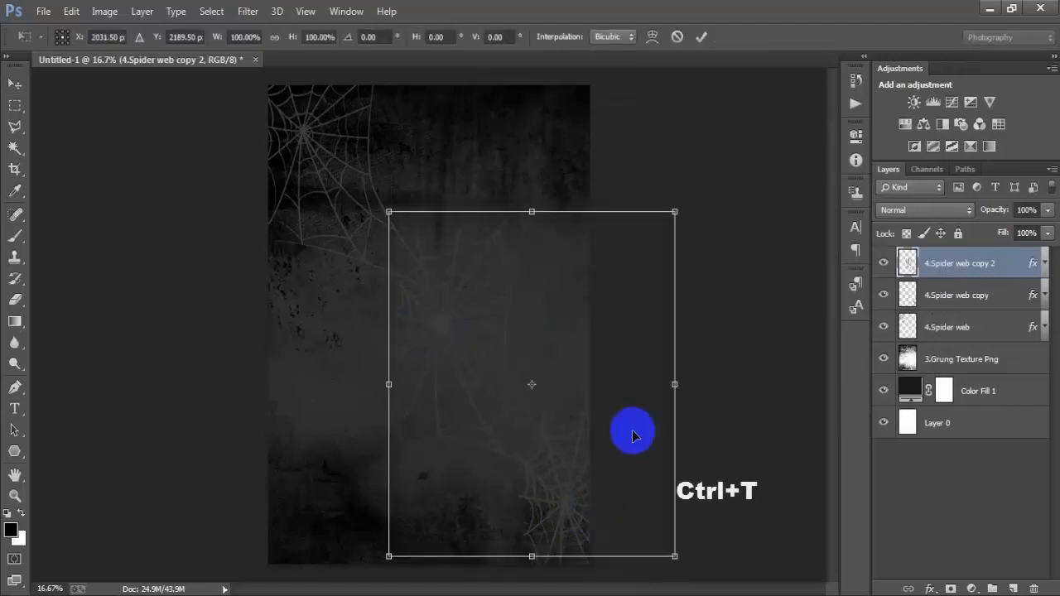
pyautogui.moveTo(716, 507); pyautogui.dragTo(568, 109)
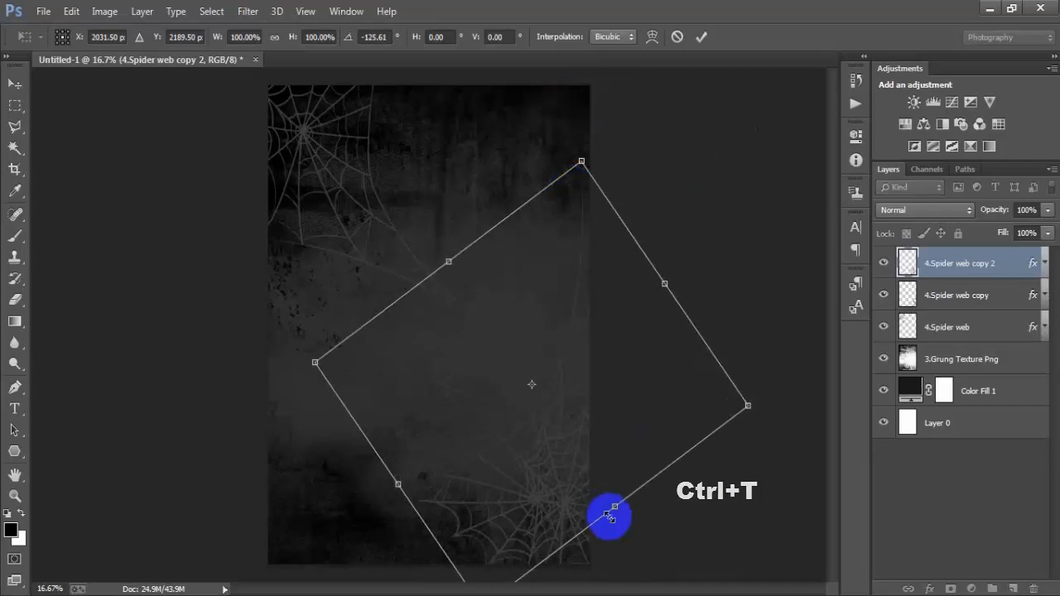
pyautogui.moveTo(538, 488); pyautogui.dragTo(569, 293)
pyautogui.moveTo(658, 452); pyautogui.dragTo(681, 456)
pyautogui.moveTo(539, 396); pyautogui.dragTo(542, 425)
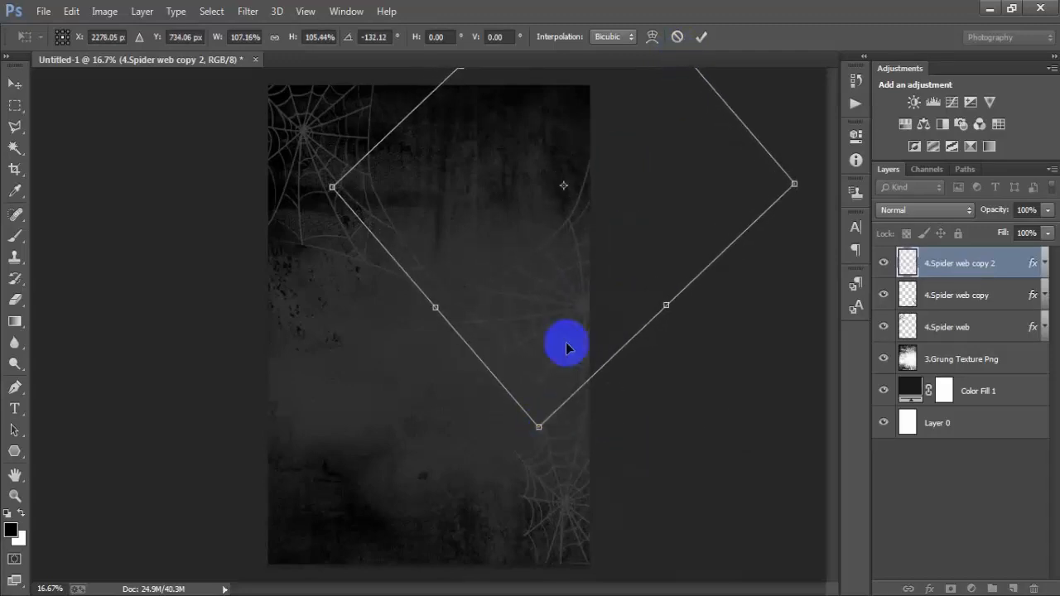
pyautogui.click(701, 37)
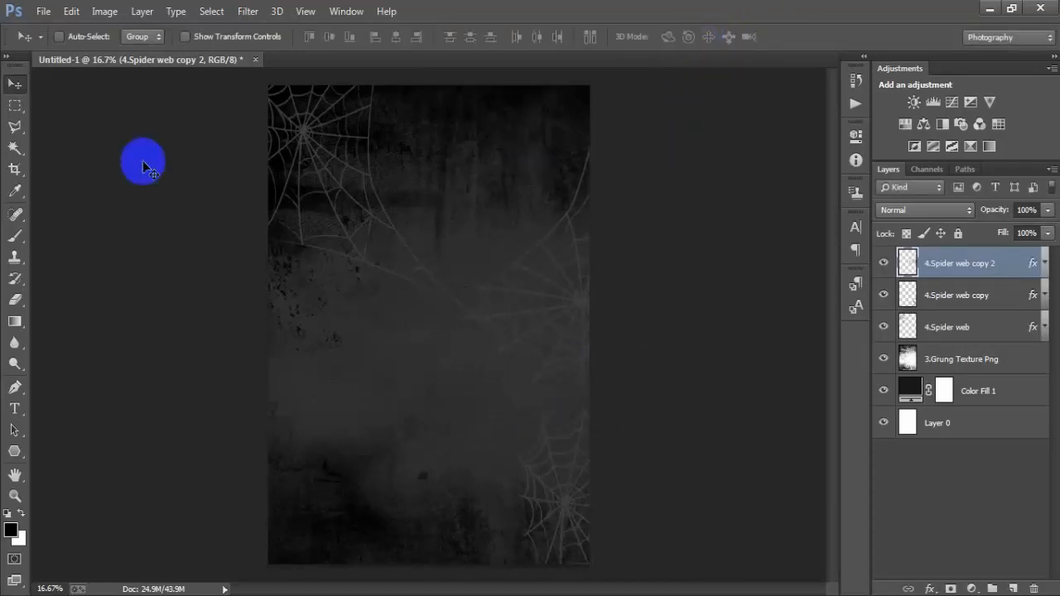
# Place 5.spider web 2 as a linked image, rotate it to about -137°, and move it to the canvas's lower-left corner
pyautogui.click(43, 12)
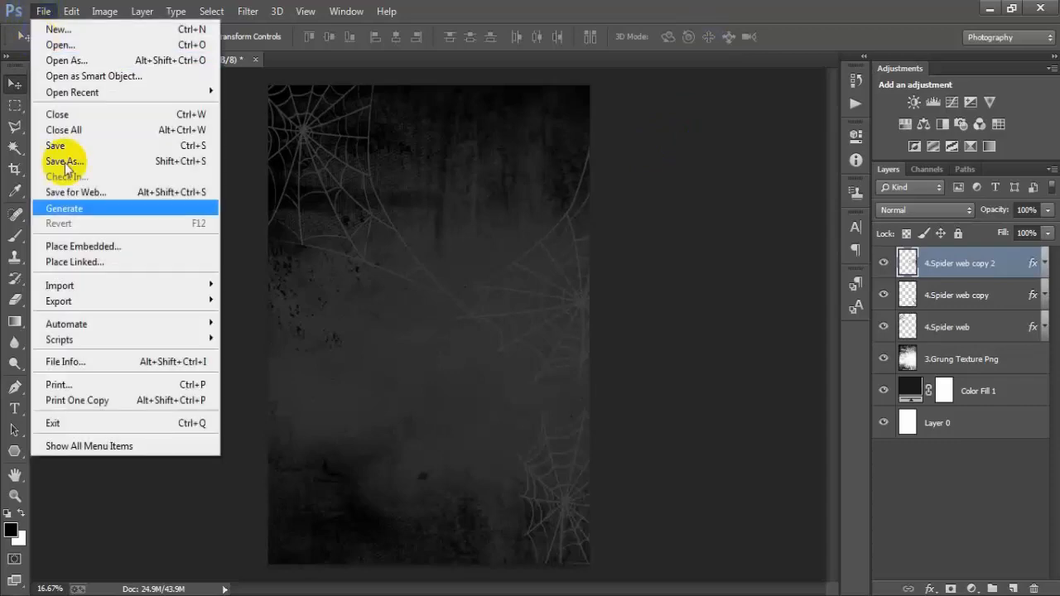
pyautogui.click(91, 265)
pyautogui.click(737, 145)
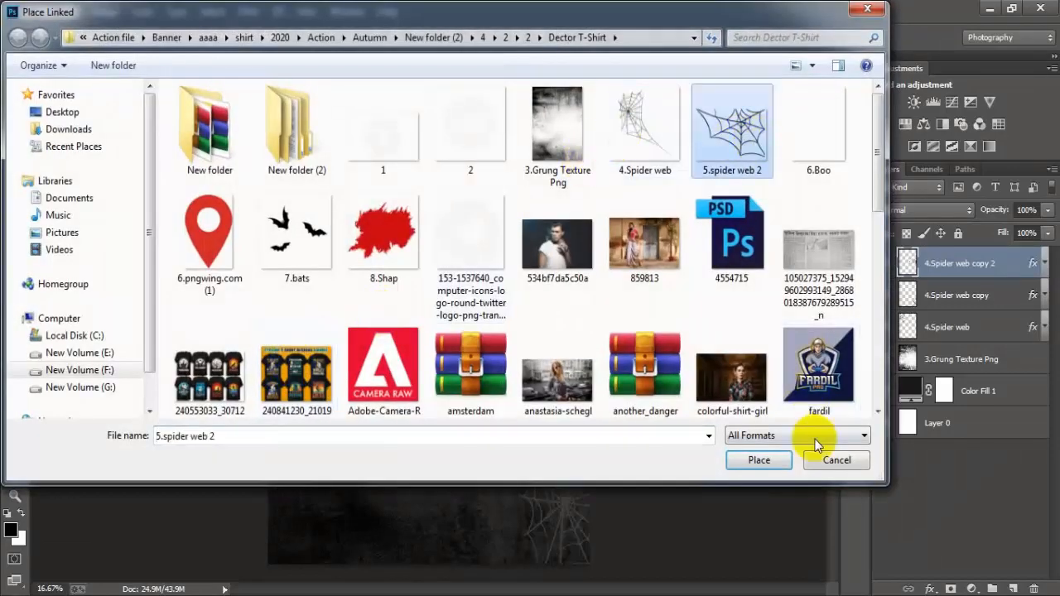
pyautogui.click(758, 460)
pyautogui.moveTo(626, 447); pyautogui.dragTo(374, 125)
pyautogui.moveTo(425, 265); pyautogui.dragTo(362, 501)
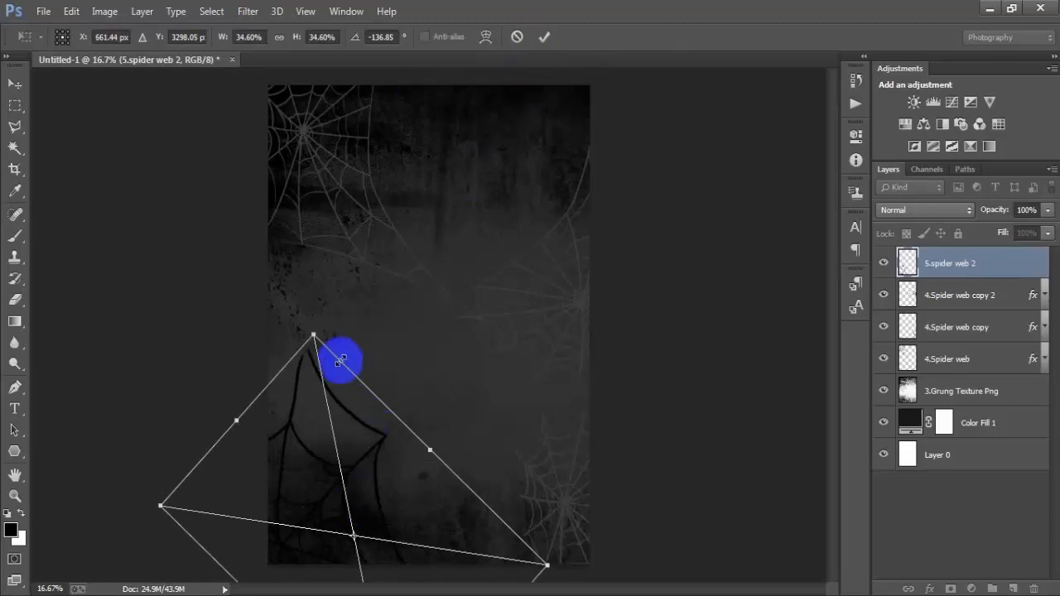
# Rotate the placed spider web to about -152° and fit it against the canvas's left edge in the lower-left corner
pyautogui.moveTo(313, 335); pyautogui.dragTo(279, 334)
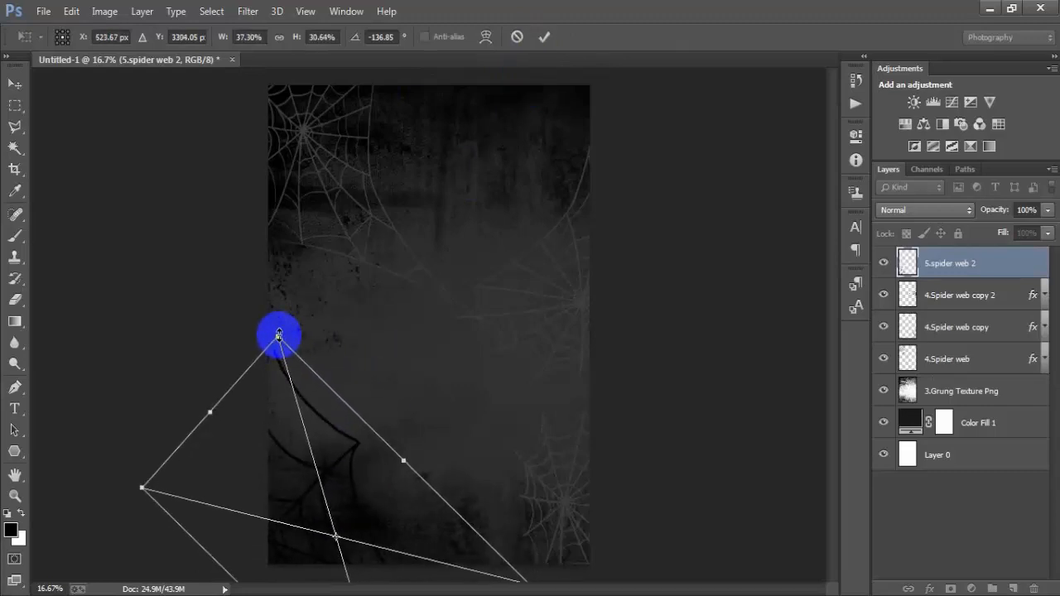
pyautogui.hotkey('ctrl', 'z')
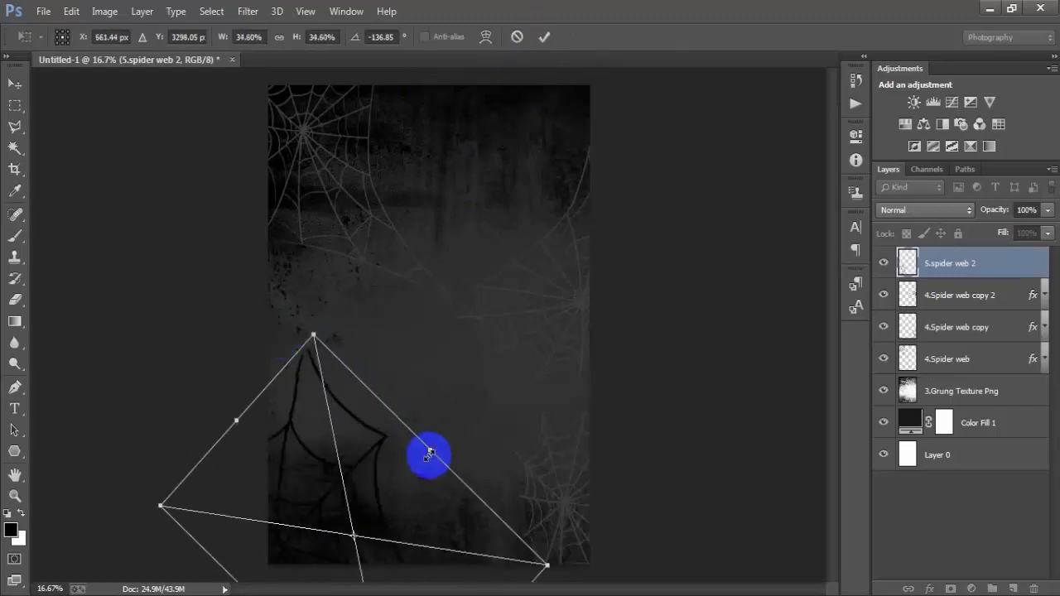
pyautogui.moveTo(538, 493); pyautogui.dragTo(523, 440)
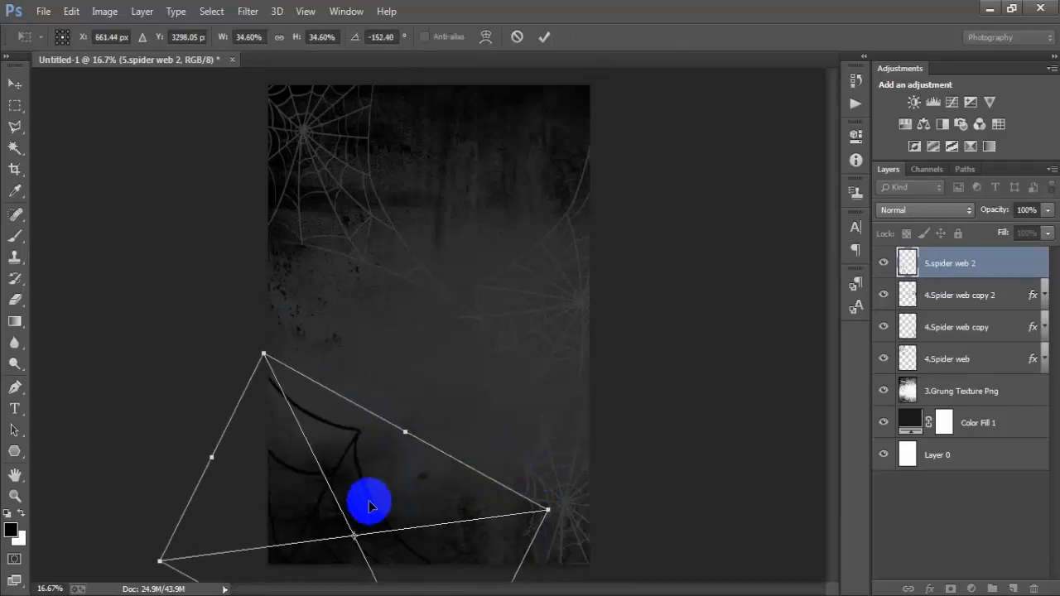
pyautogui.moveTo(356, 506); pyautogui.dragTo(372, 477)
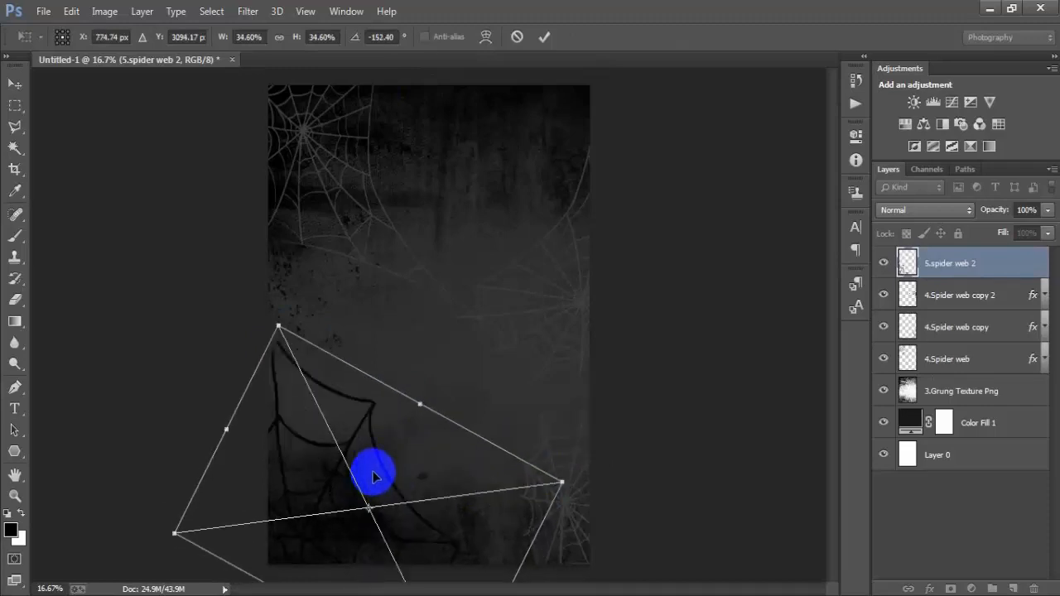
pyautogui.click(544, 37)
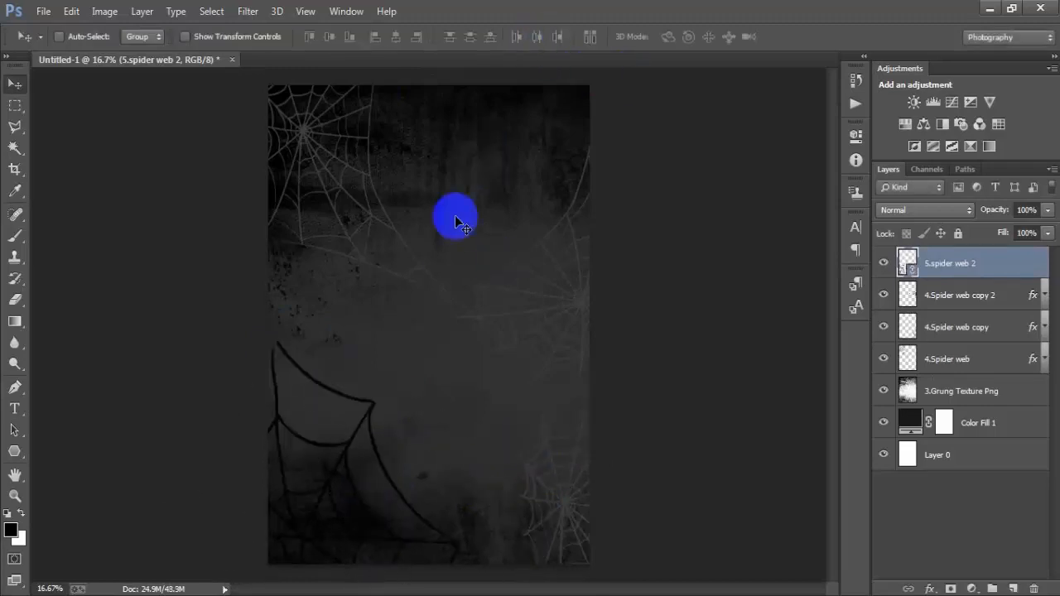
pyautogui.hotkey('shift', 'Left')
pyautogui.hotkey('shift', 'Left')
pyautogui.hotkey('shift', 'Left')
pyautogui.hotkey('shift', 'Left')
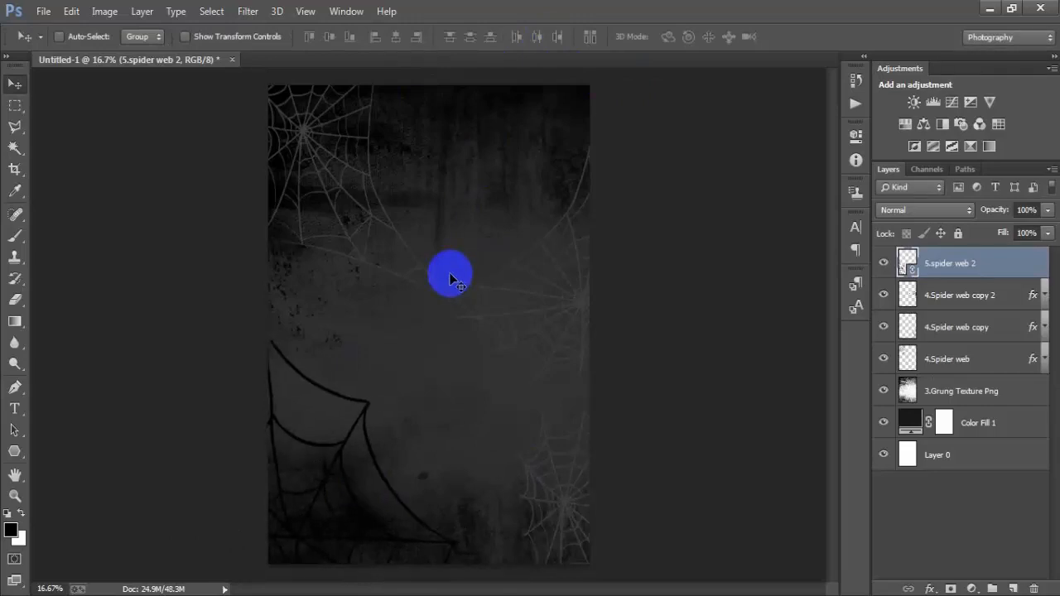
# Rasterize the 5.spider web 2 layer and apply a Color Overlay layer style with the colour 3f3f3f
pyautogui.rightClick(1020, 260)
pyautogui.click(700, 307)
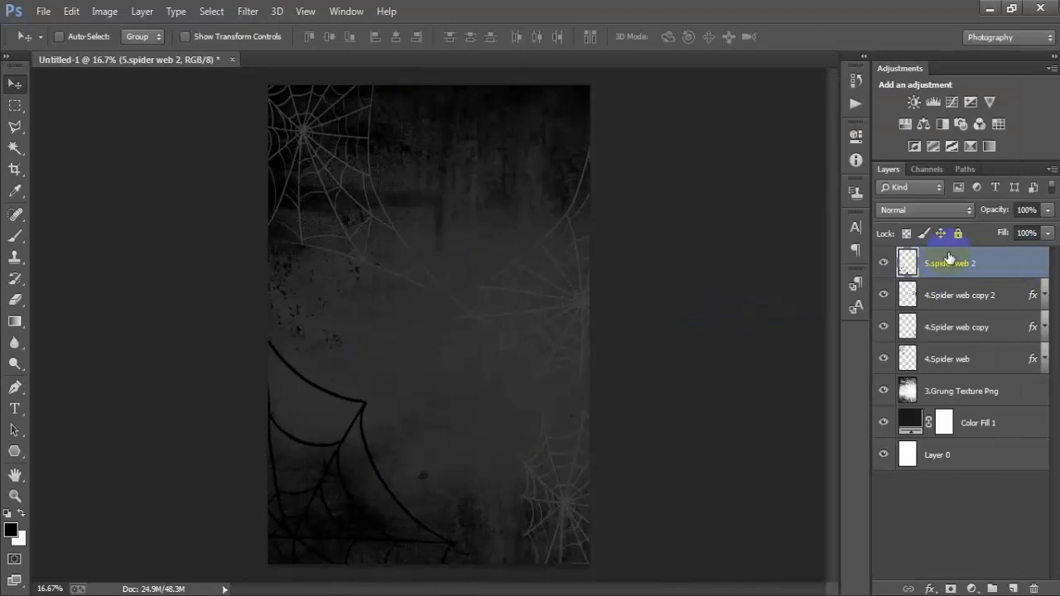
pyautogui.doubleClick(1007, 263)
pyautogui.click(525, 270)
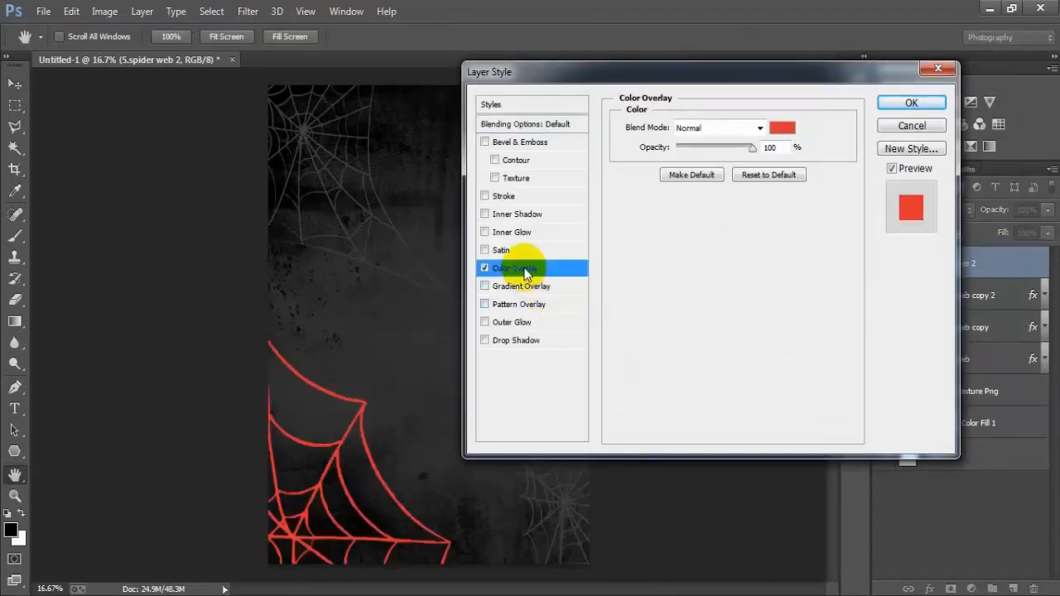
pyautogui.click(783, 128)
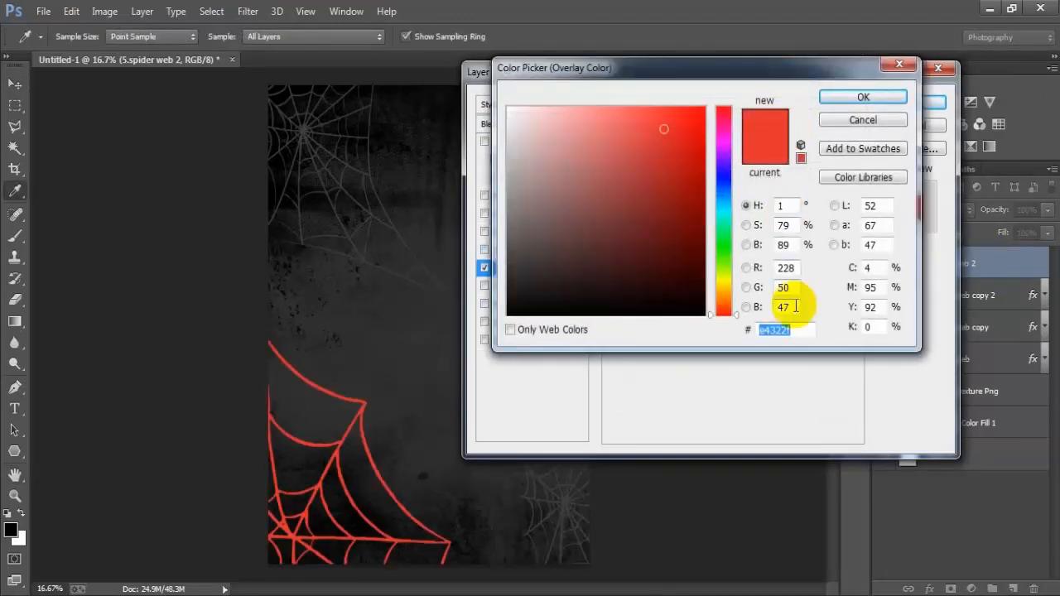
pyautogui.write('3f3f3f')
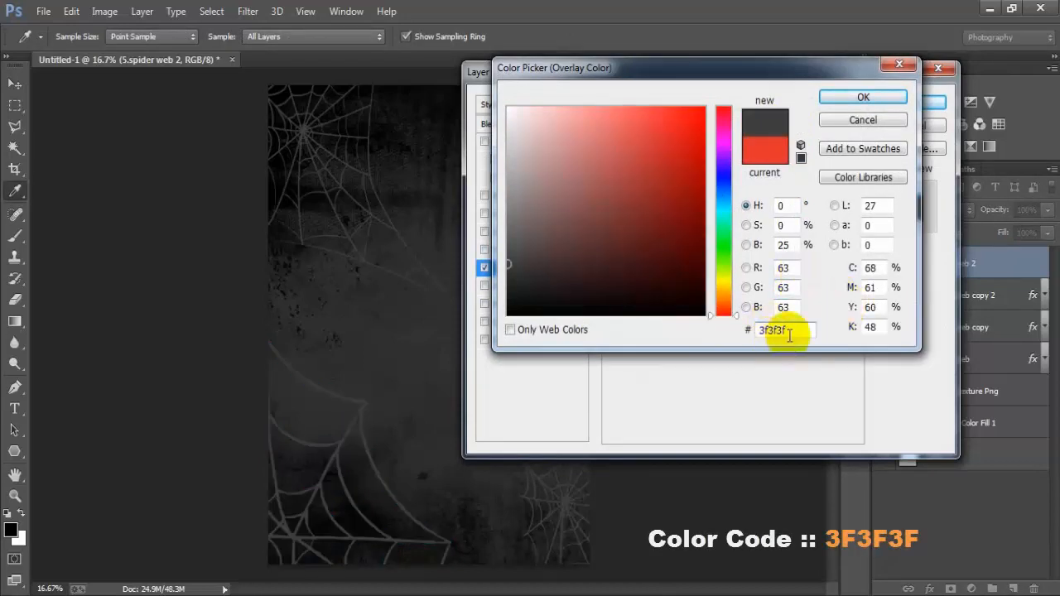
pyautogui.moveTo(785, 329); pyautogui.dragTo(722, 333)
pyautogui.click(877, 98)
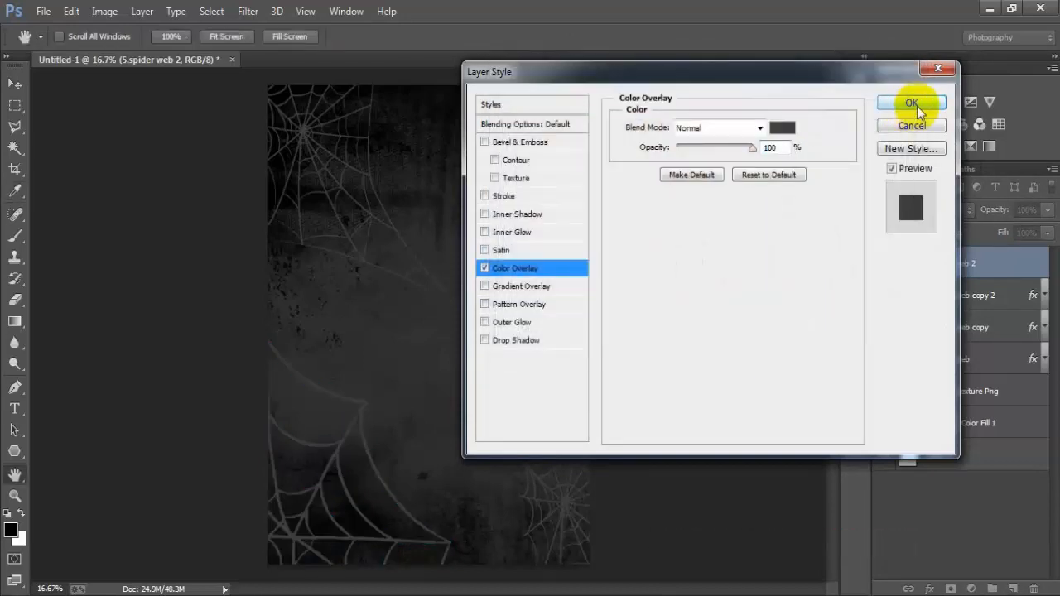
pyautogui.click(912, 105)
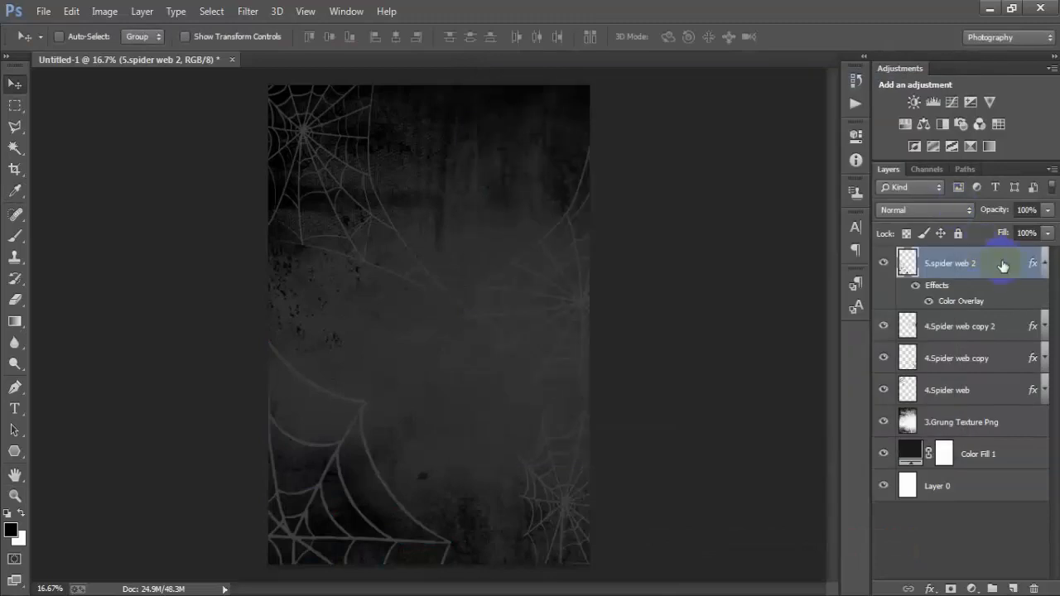
pyautogui.click(1046, 261)
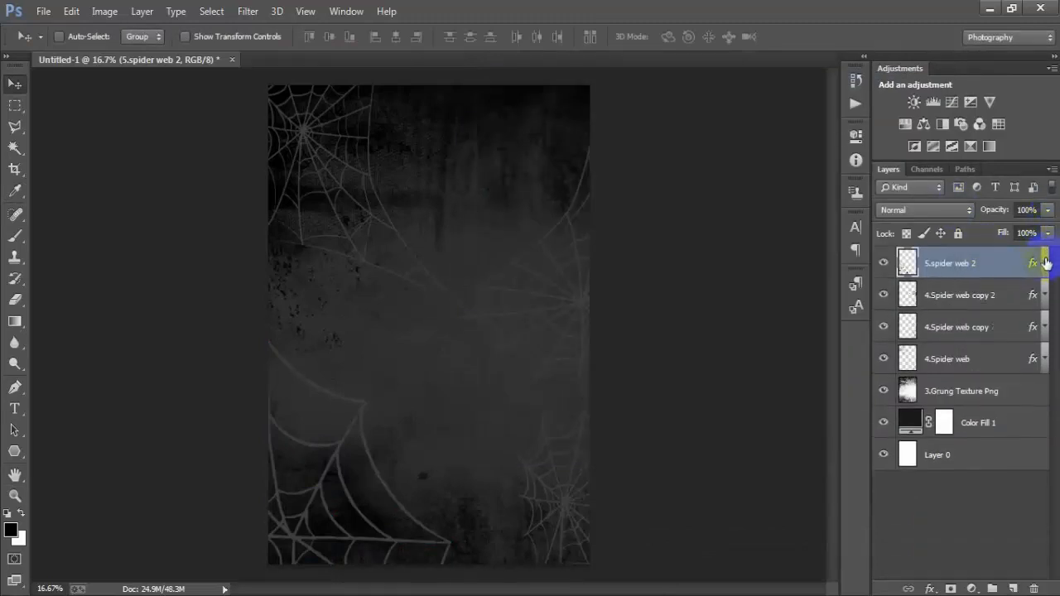
# Set the 5.spider web 2 layer's opacity to 50% and group all the layers together
pyautogui.click(1049, 213)
pyautogui.moveTo(1048, 229); pyautogui.dragTo(1004, 232)
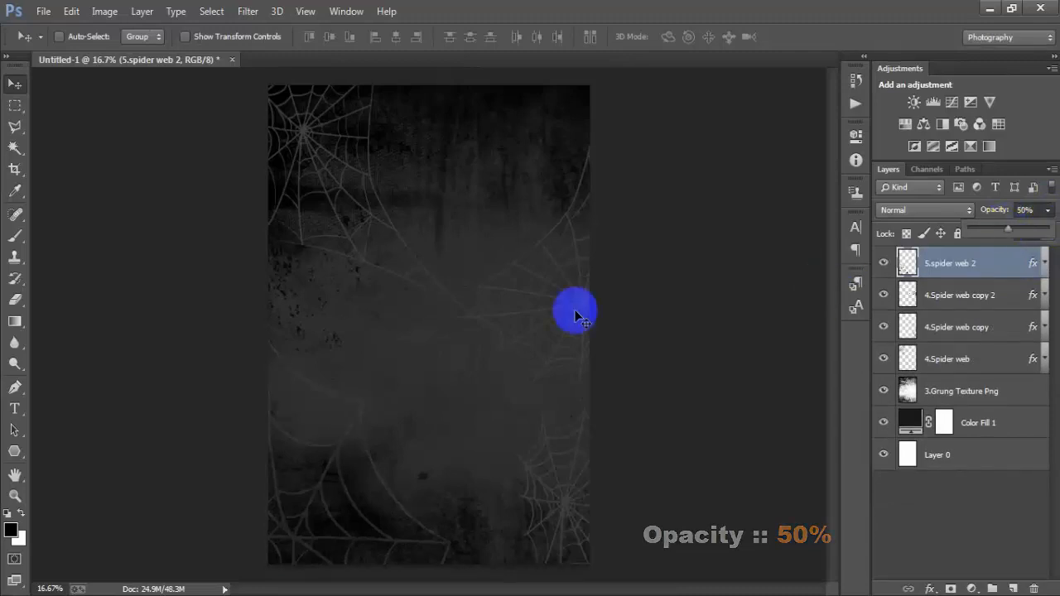
pyautogui.keyDown('shift'); pyautogui.click(969, 451); pyautogui.keyUp('shift')
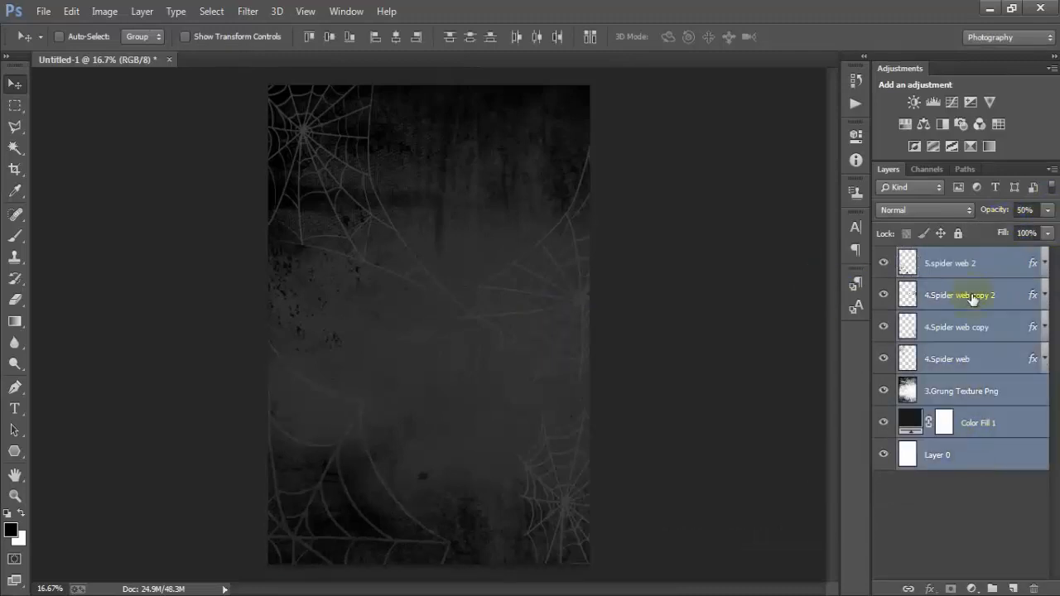
pyautogui.hotkey('ctrl', 'g')
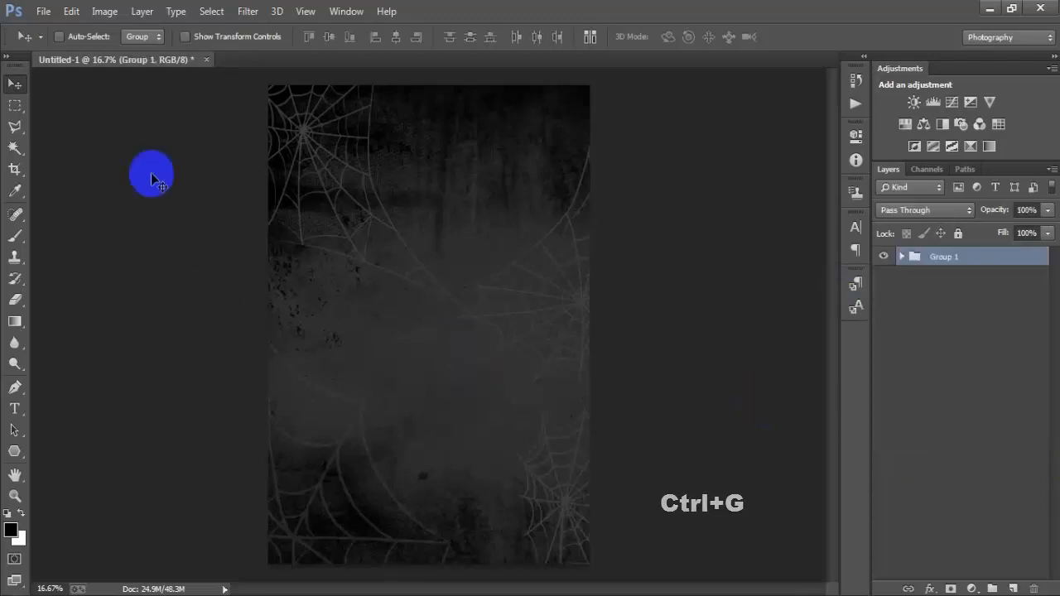
# Place 8.Shap as a linked image, enlarge it to about 189%, and position it in the upper part of the canvas
pyautogui.click(43, 10)
pyautogui.click(98, 262)
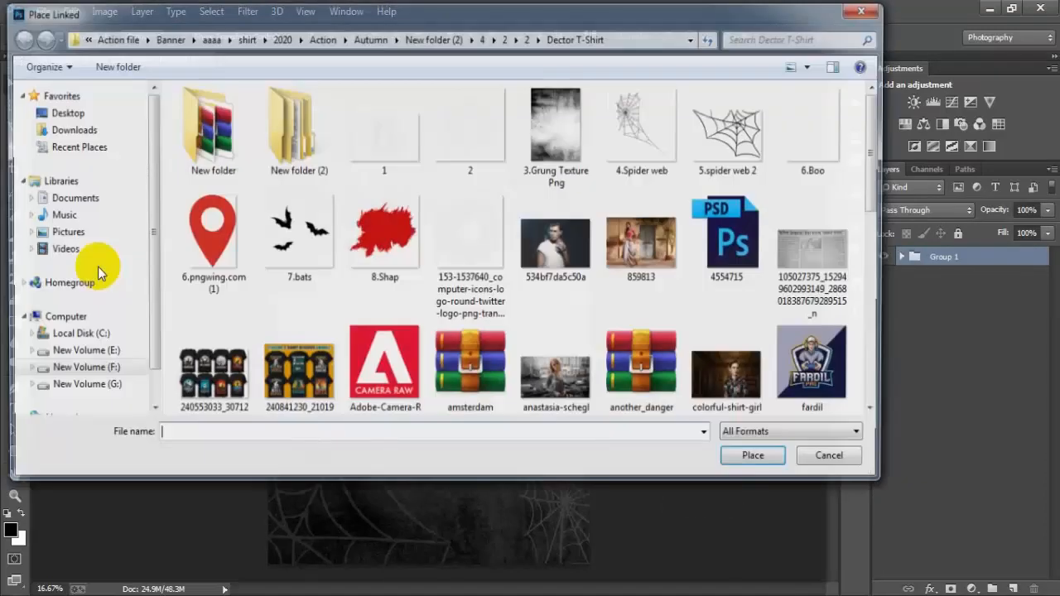
pyautogui.click(377, 259)
pyautogui.click(753, 459)
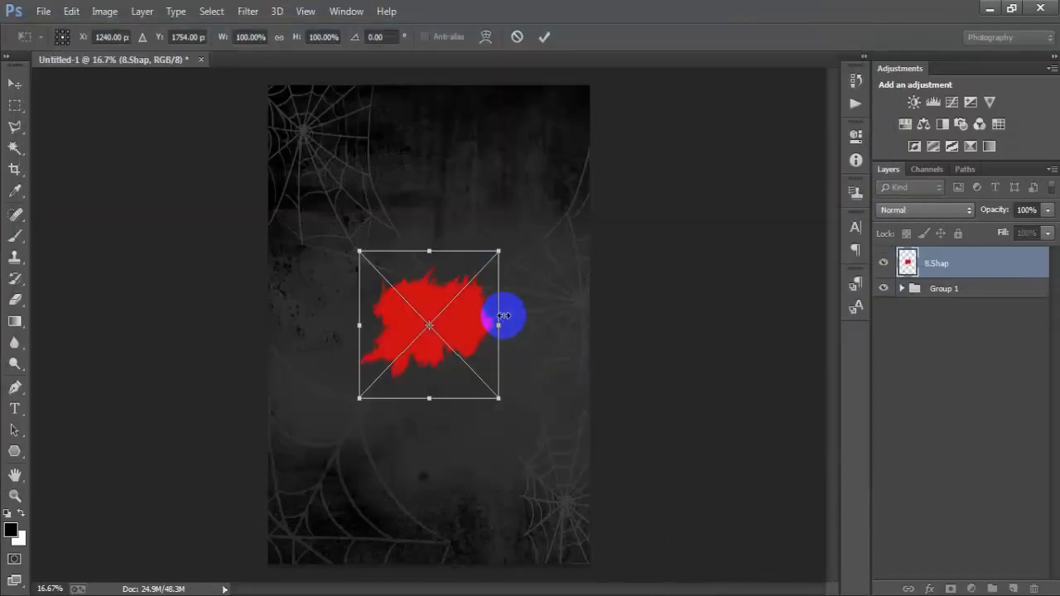
pyautogui.moveTo(500, 403); pyautogui.dragTo(583, 442)
pyautogui.moveTo(499, 342); pyautogui.dragTo(499, 217)
pyautogui.click(557, 36)
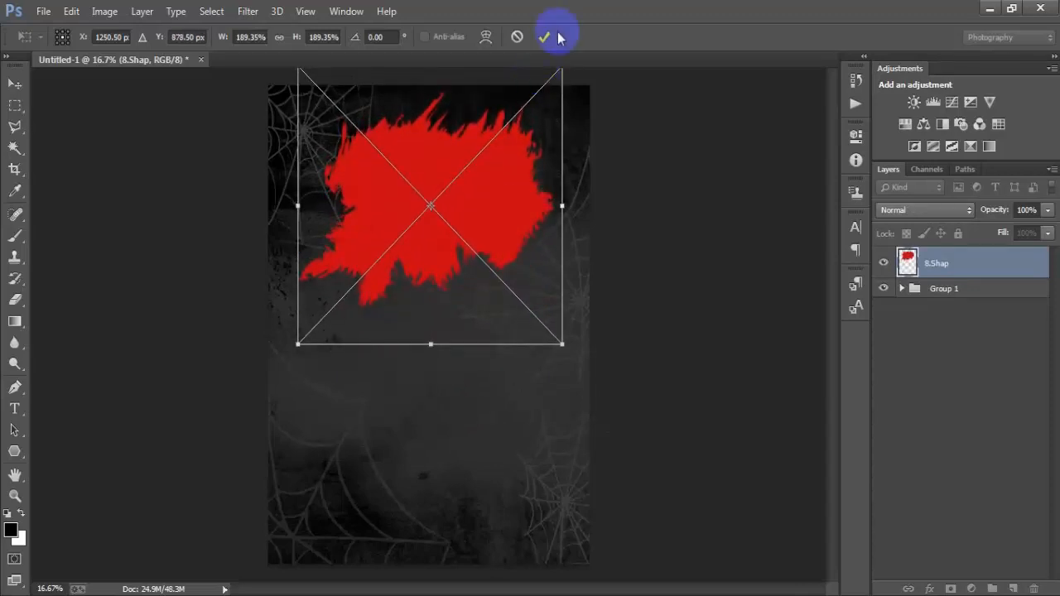
# Try to align the red shape with Group 1 by horizontal centres, and move it back over the upper canvas by hand
pyautogui.keyDown('shift'); pyautogui.click(956, 286); pyautogui.keyUp('shift')
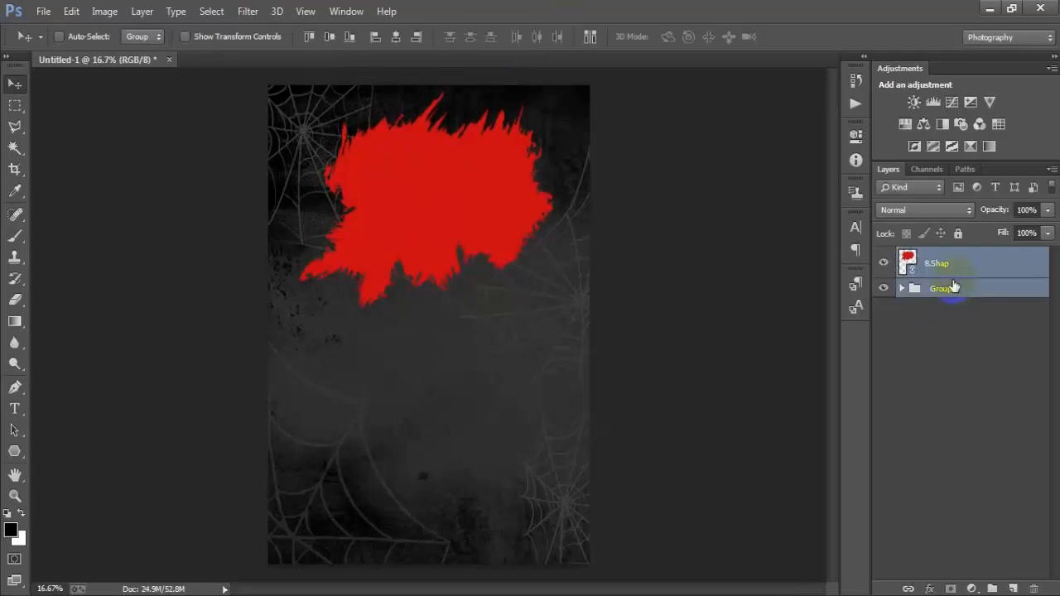
pyautogui.click(396, 42)
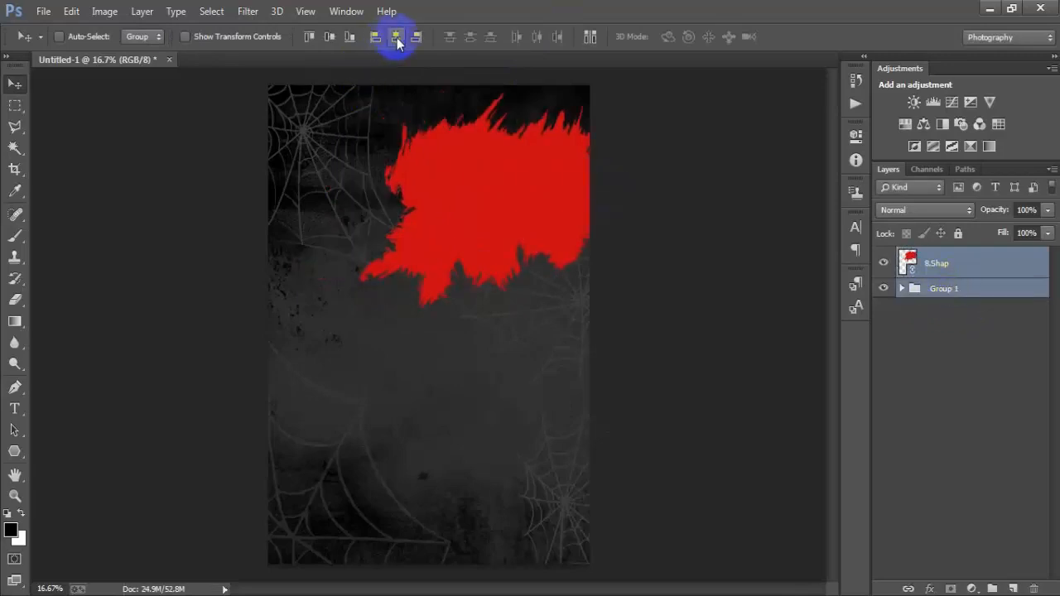
pyautogui.click(928, 268)
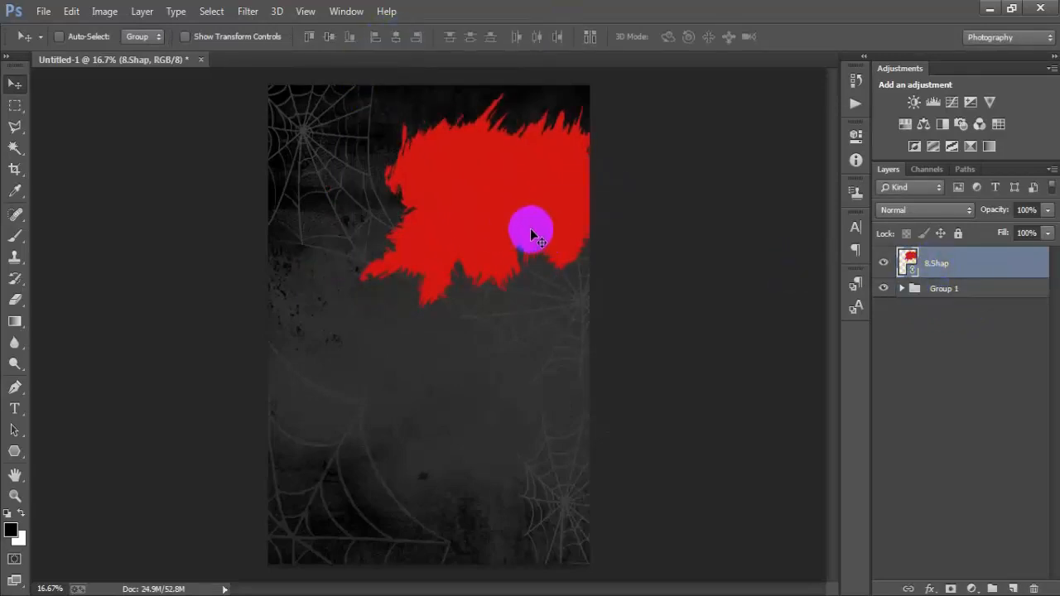
pyautogui.moveTo(531, 230); pyautogui.dragTo(467, 229)
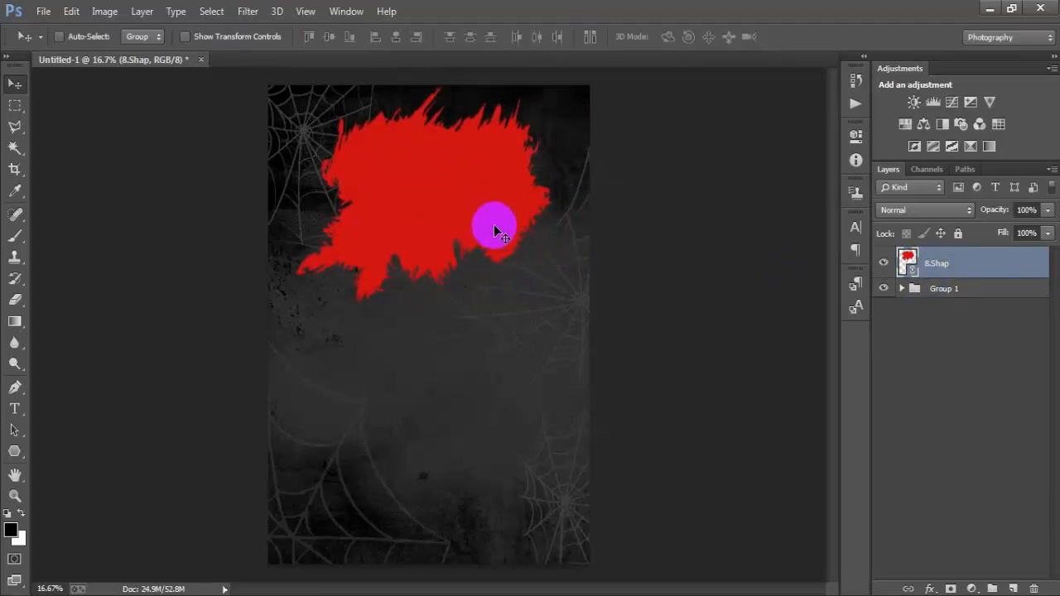
# Rasterize the 8.Shap layer and align it with Group 1 by their horizontal centres
pyautogui.rightClick(990, 270)
pyautogui.click(740, 307)
pyautogui.keyDown('shift'); pyautogui.click(998, 289); pyautogui.keyUp('shift')
pyautogui.click(394, 38)
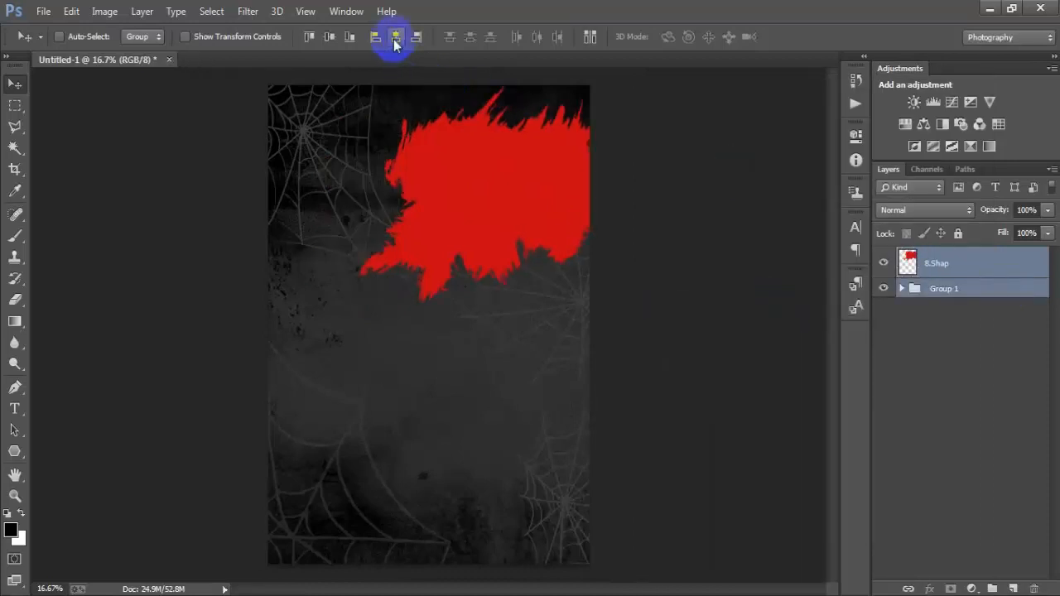
# Nudge the red shape leftwards until it sits centred across the upper part of the canvas
pyautogui.click(966, 267)
pyautogui.hotkey('shift', 'Left')
pyautogui.hotkey('shift', 'Left')
pyautogui.hotkey('shift', 'Left')
pyautogui.hotkey('shift', 'Left')
pyautogui.hotkey('shift', 'Left')
pyautogui.hotkey('shift', 'Left')
pyautogui.hotkey('shift', 'Left')
pyautogui.hotkey('shift', 'Left')
pyautogui.hotkey('shift', 'Left')
pyautogui.hotkey('shift', 'Left')
pyautogui.hotkey('shift', 'Left')
pyautogui.hotkey('shift', 'Left')
pyautogui.hotkey('shift', 'Left')
pyautogui.hotkey('shift', 'Left')
pyautogui.hotkey('shift', 'Left')
pyautogui.hotkey('shift', 'Left')
pyautogui.hotkey('shift', 'Left')
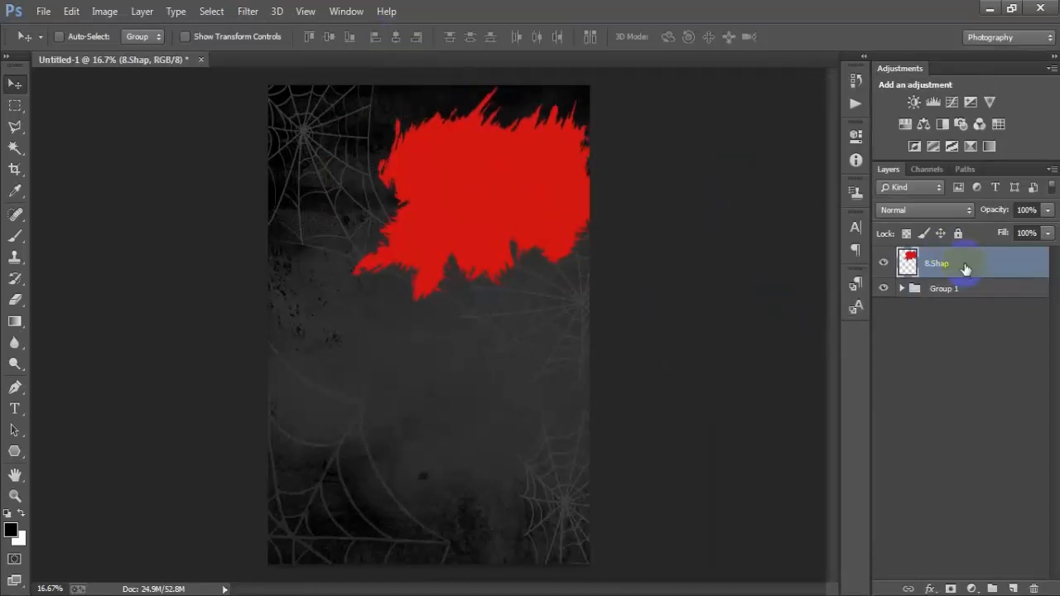
pyautogui.hotkey('shift', 'Left')
pyautogui.hotkey('shift', 'Left')
pyautogui.hotkey('shift', 'Left')
pyautogui.hotkey('shift', 'Left')
pyautogui.hotkey('shift', 'Left')
pyautogui.hotkey('shift', 'Left')
pyautogui.hotkey('shift', 'Left')
pyautogui.hotkey('shift', 'Left')
pyautogui.hotkey('shift', 'Left')
pyautogui.hotkey('shift', 'Left')
pyautogui.hotkey('shift', 'Left')
pyautogui.hotkey('shift', 'Left')
pyautogui.hotkey('shift', 'Left')
pyautogui.hotkey('shift', 'Left')
pyautogui.hotkey('shift', 'Left')
pyautogui.hotkey('shift', 'Left')
pyautogui.hotkey('shift', 'Left')
pyautogui.hotkey('shift', 'Left')
pyautogui.hotkey('shift', 'Left')
pyautogui.hotkey('shift', 'Left')
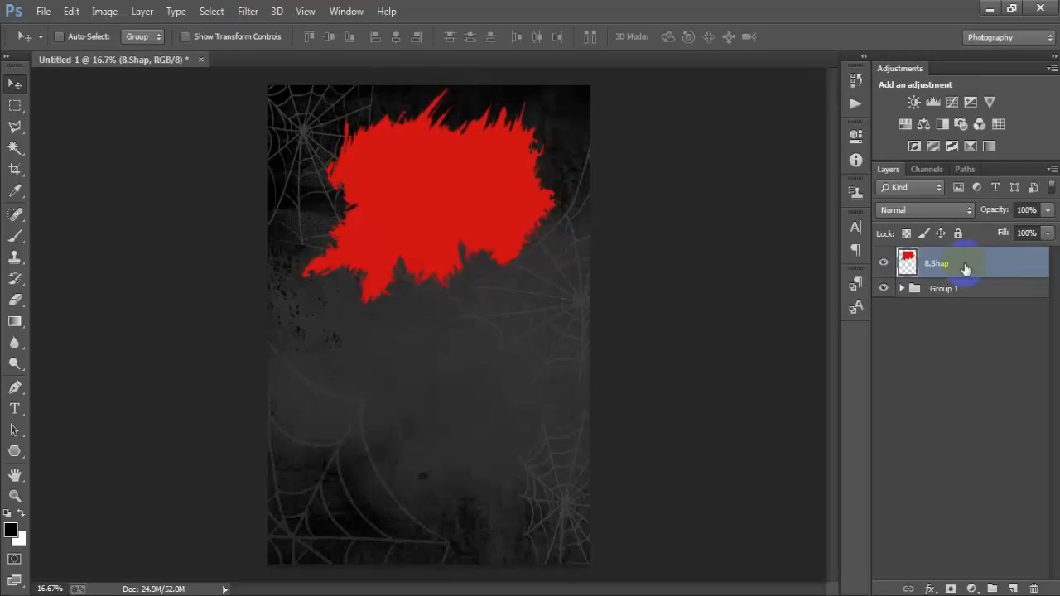
# Align the red shape with Layer 0 by horizontal centres, and leave only the 8.Shap layer selected with Group 1 collapsed
pyautogui.click(902, 288)
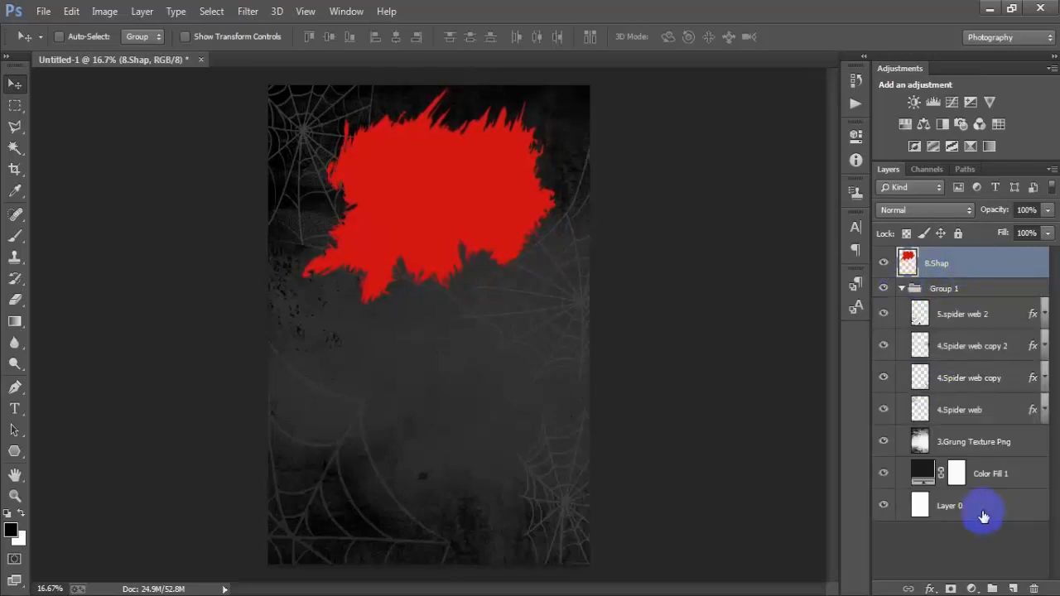
pyautogui.keyDown('ctrl'); pyautogui.click(983, 517); pyautogui.keyUp('ctrl')
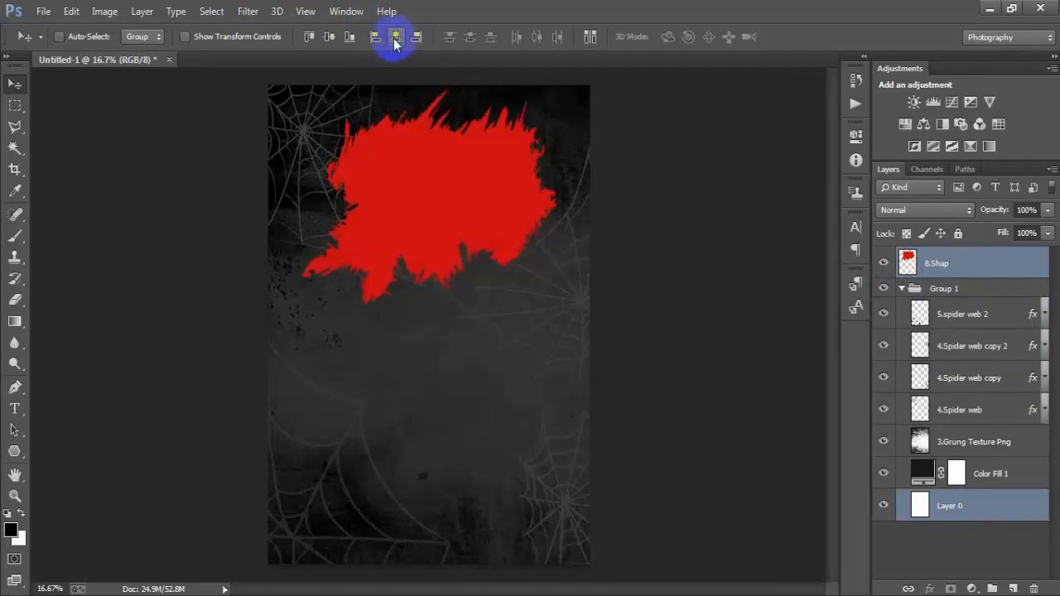
pyautogui.click(901, 288)
pyautogui.click(1002, 271)
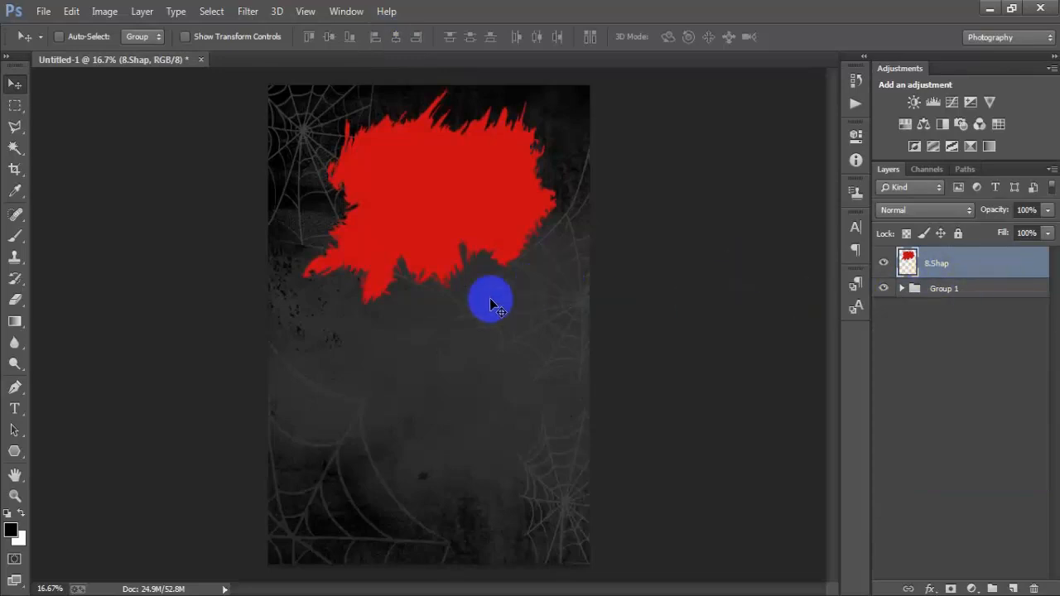
# Place the Halloween_GFI_03 photo as a linked file, scale it to about 39%, and move it up over the red shape
pyautogui.click(43, 11)
pyautogui.click(108, 263)
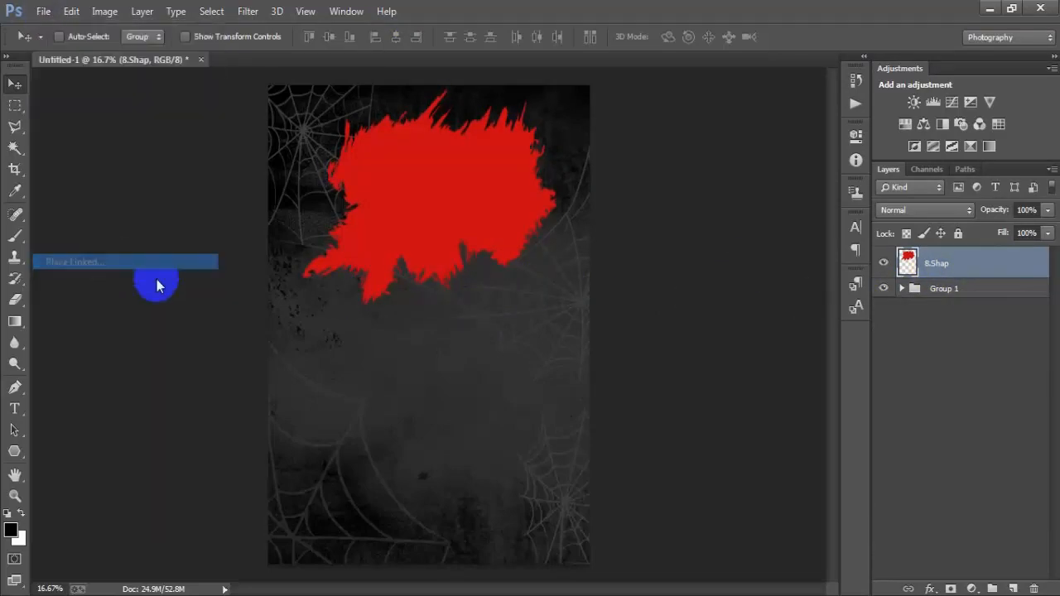
pyautogui.click(469, 364)
pyautogui.scroll(-4, 467, 380)
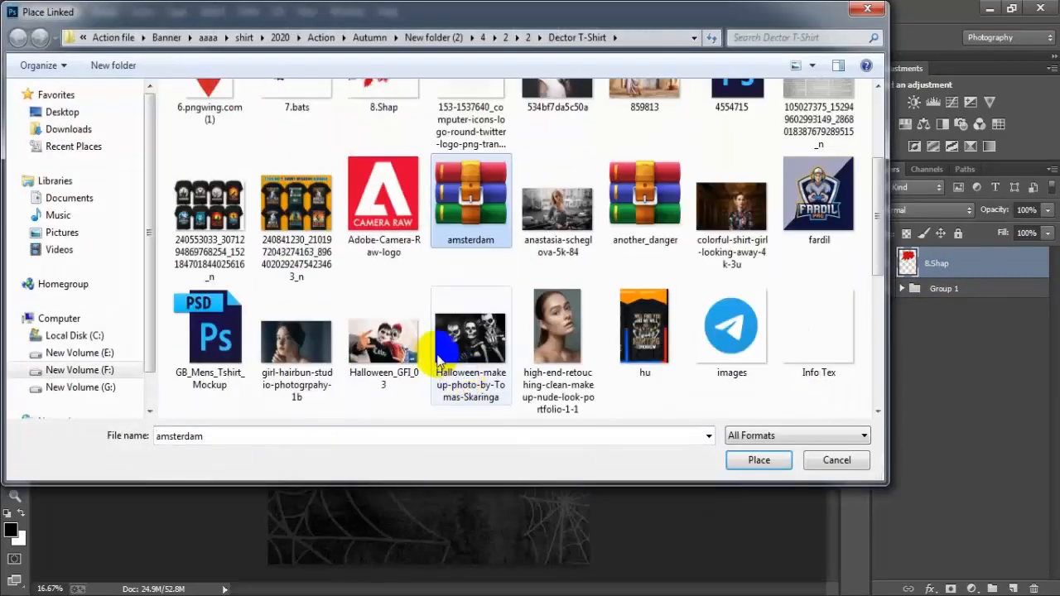
pyautogui.click(383, 341)
pyautogui.click(769, 461)
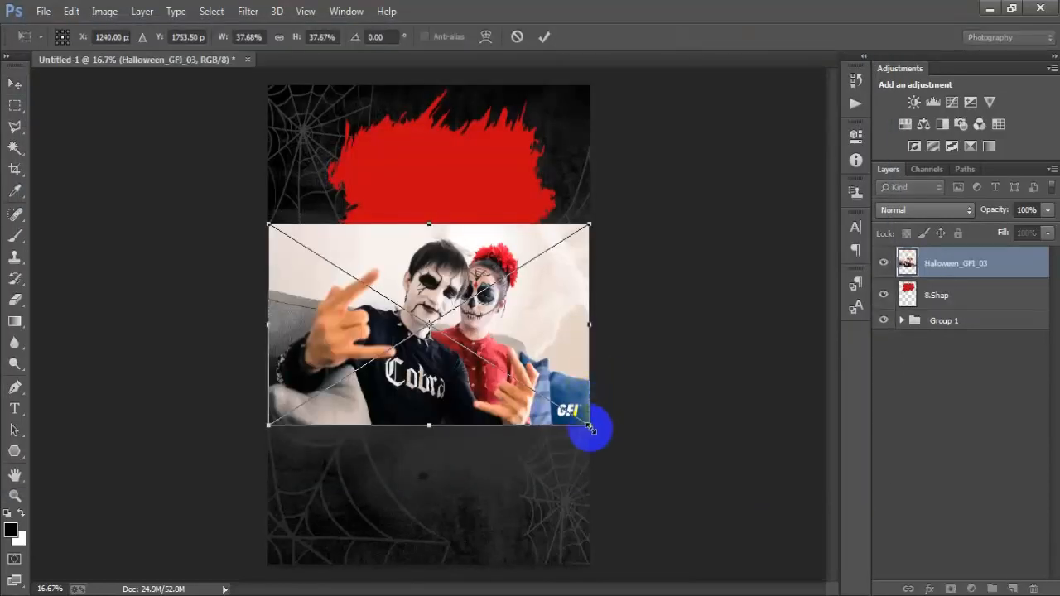
pyautogui.moveTo(589, 428); pyautogui.dragTo(596, 431)
pyautogui.moveTo(537, 364); pyautogui.dragTo(537, 232)
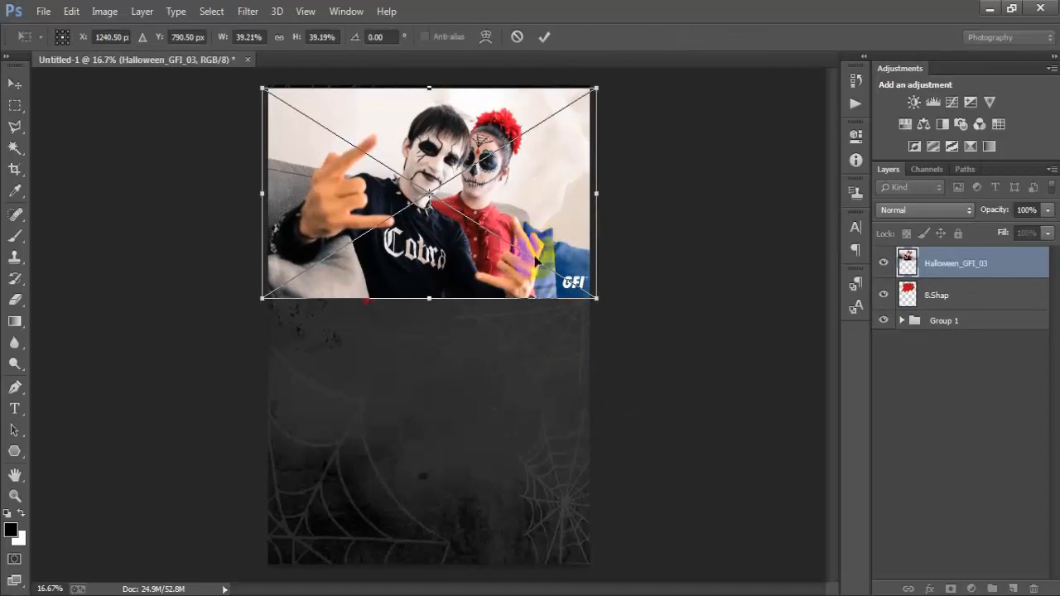
pyautogui.click(544, 37)
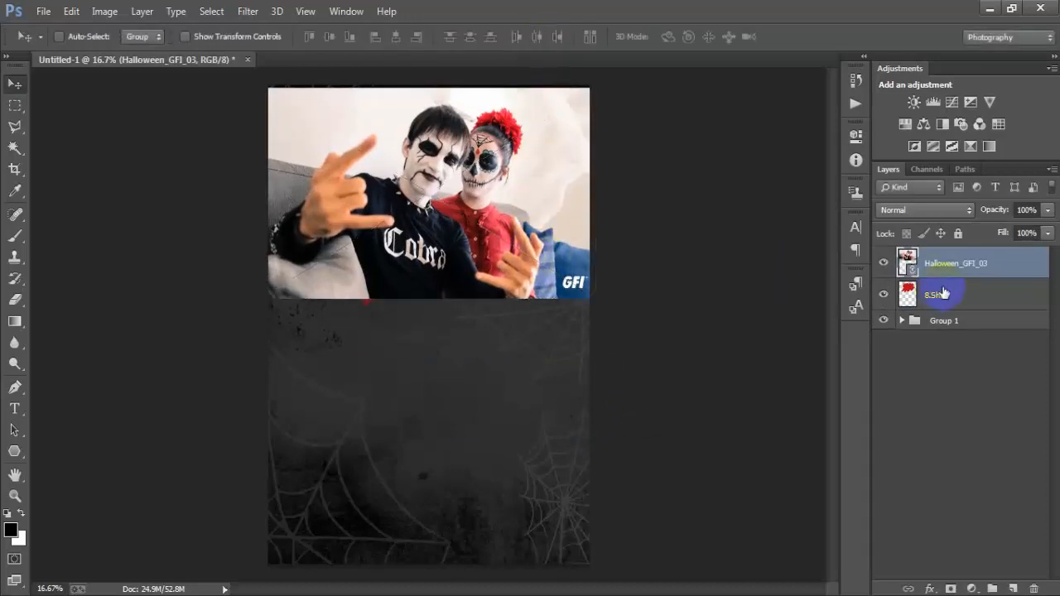
# Rasterize the Halloween_GFI_03 layer and clip it to the 8.Shap layer below
pyautogui.rightClick(944, 263)
pyautogui.click(737, 307)
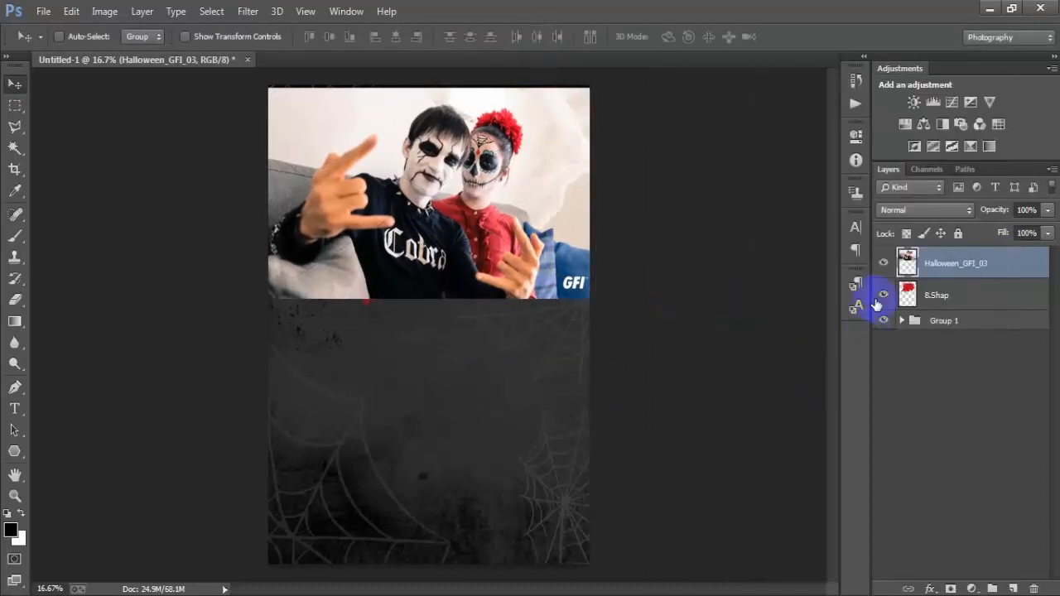
pyautogui.click(882, 263)
pyautogui.click(882, 263)
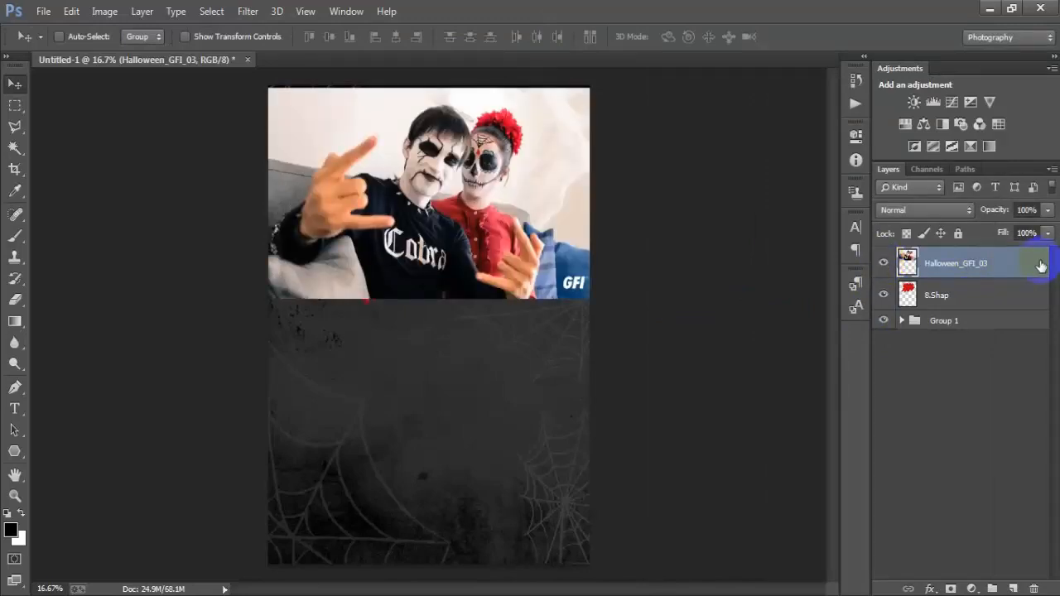
pyautogui.rightClick(1041, 265)
pyautogui.click(753, 290)
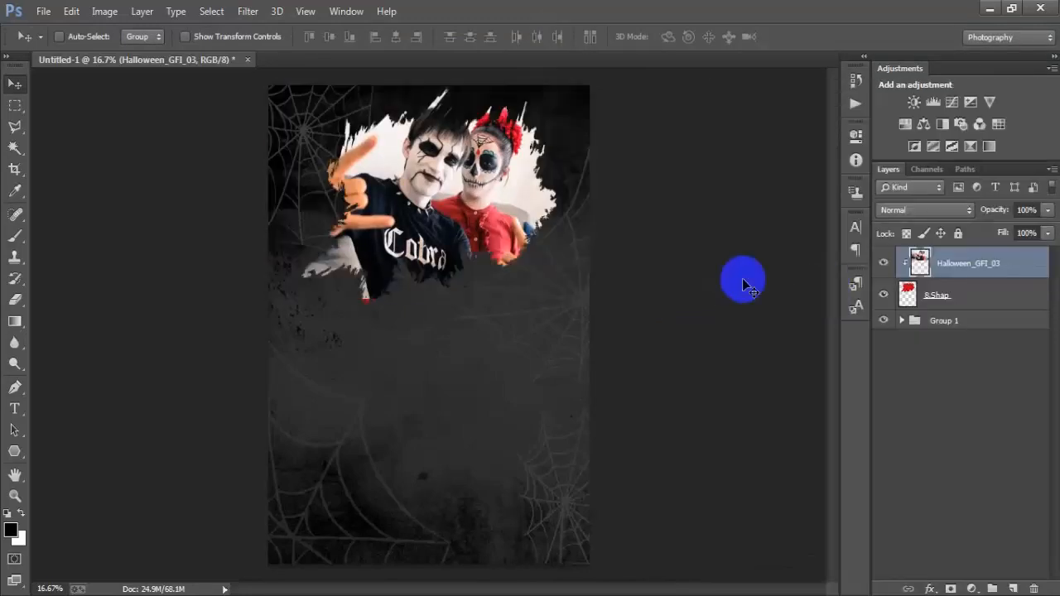
# Enlarge the clipped photo to about 119%, rotate it 1.8°, and reposition it so both faces sit within the splash shape
pyautogui.moveTo(491, 221)
pyautogui.mouseDown()
pyautogui.moveTo(485, 202)
pyautogui.moveTo(475, 203)
pyautogui.moveTo(493, 223)
pyautogui.mouseUp()
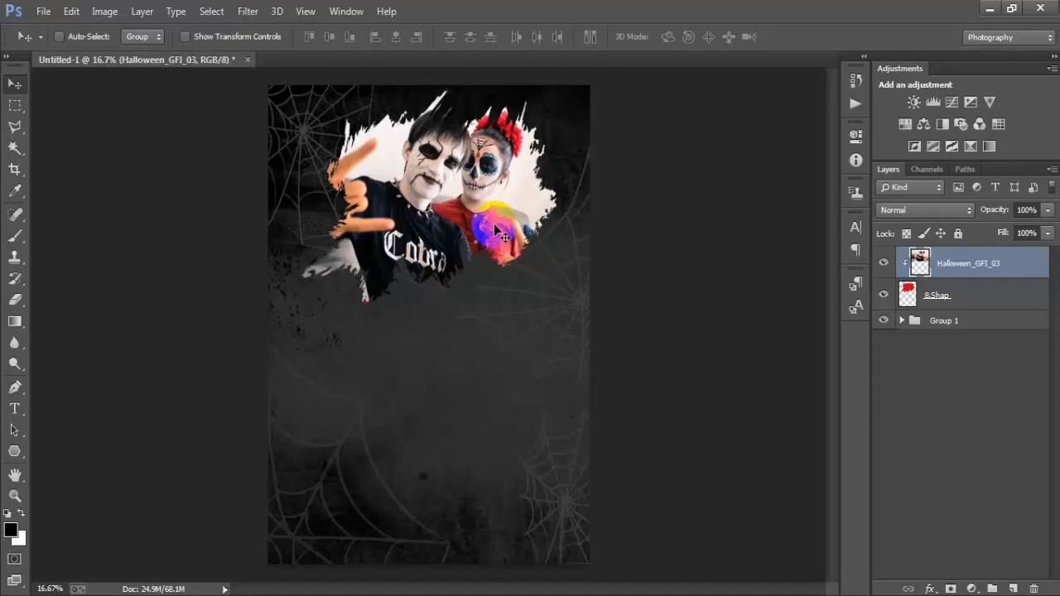
pyautogui.hotkey('ctrl', 't')
pyautogui.moveTo(596, 300); pyautogui.dragTo(605, 310)
pyautogui.moveTo(503, 219); pyautogui.dragTo(503, 234)
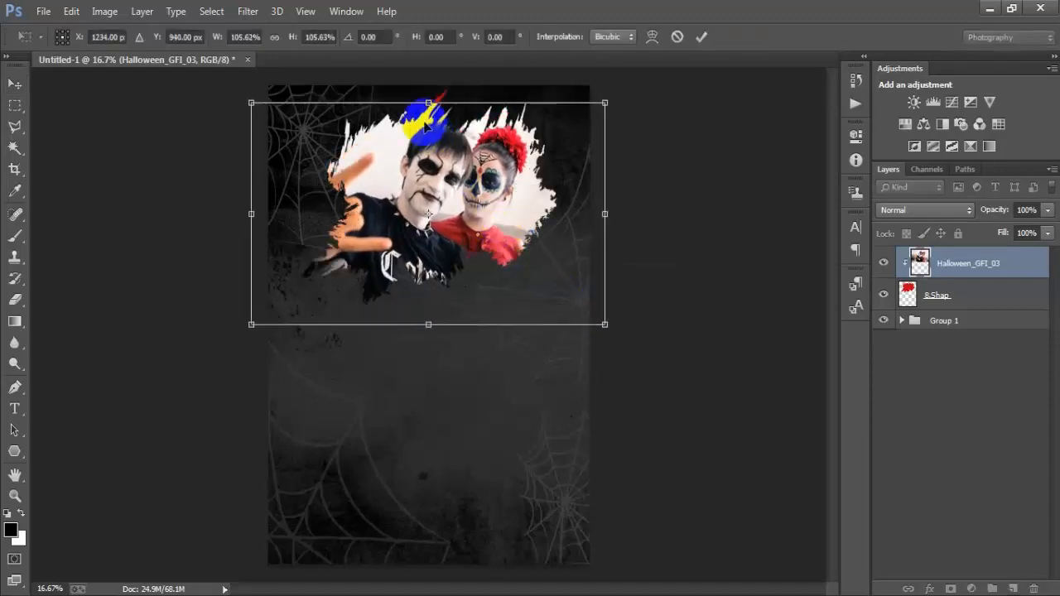
pyautogui.moveTo(428, 101); pyautogui.dragTo(427, 87)
pyautogui.hotkey('ctrl', 'z')
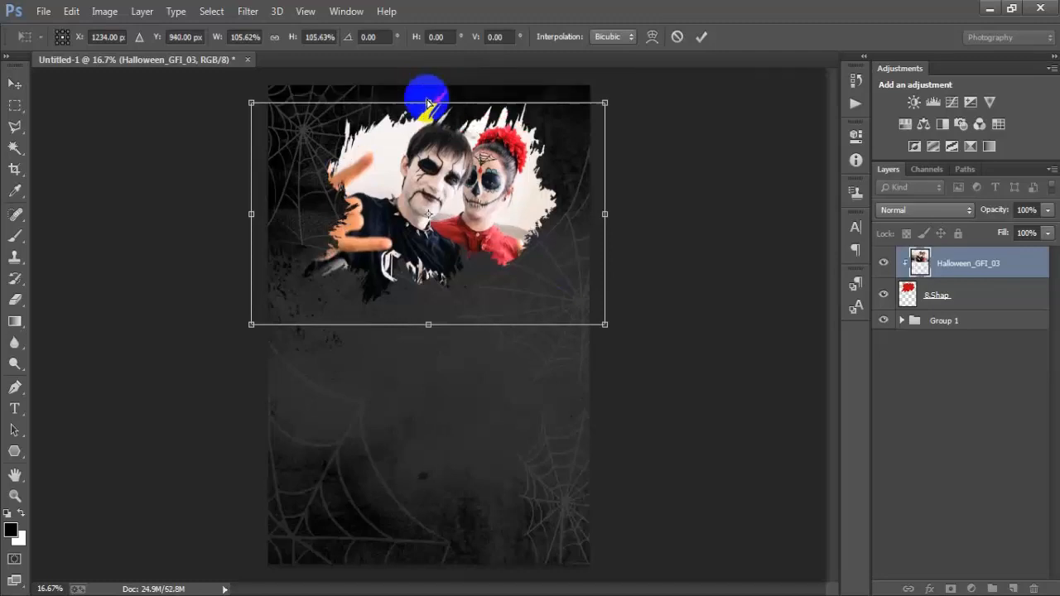
pyautogui.moveTo(704, 383); pyautogui.dragTo(701, 394)
pyautogui.moveTo(601, 331); pyautogui.dragTo(621, 348)
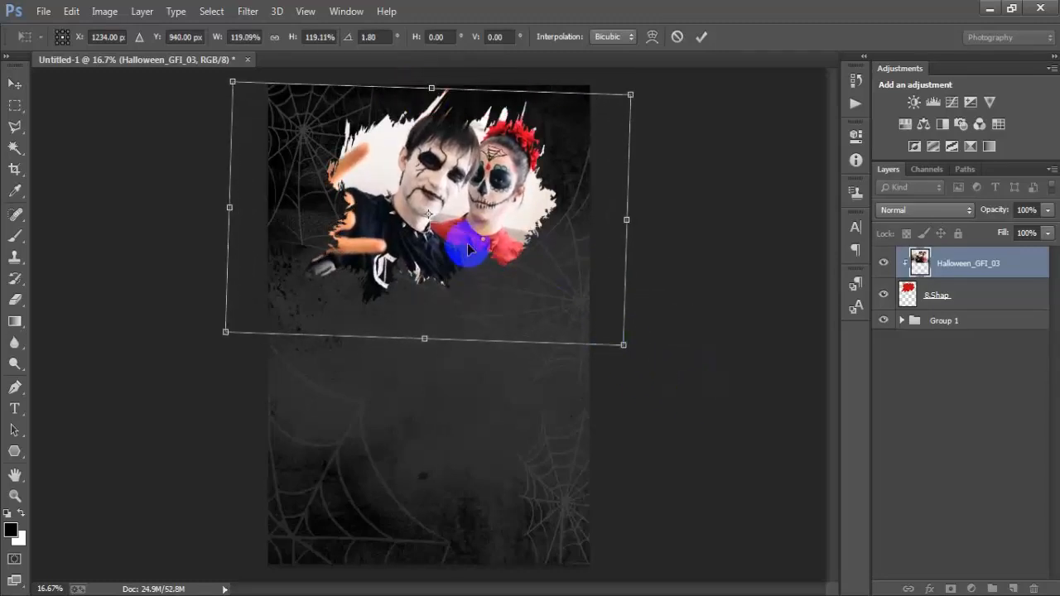
pyautogui.moveTo(466, 244); pyautogui.dragTo(459, 251)
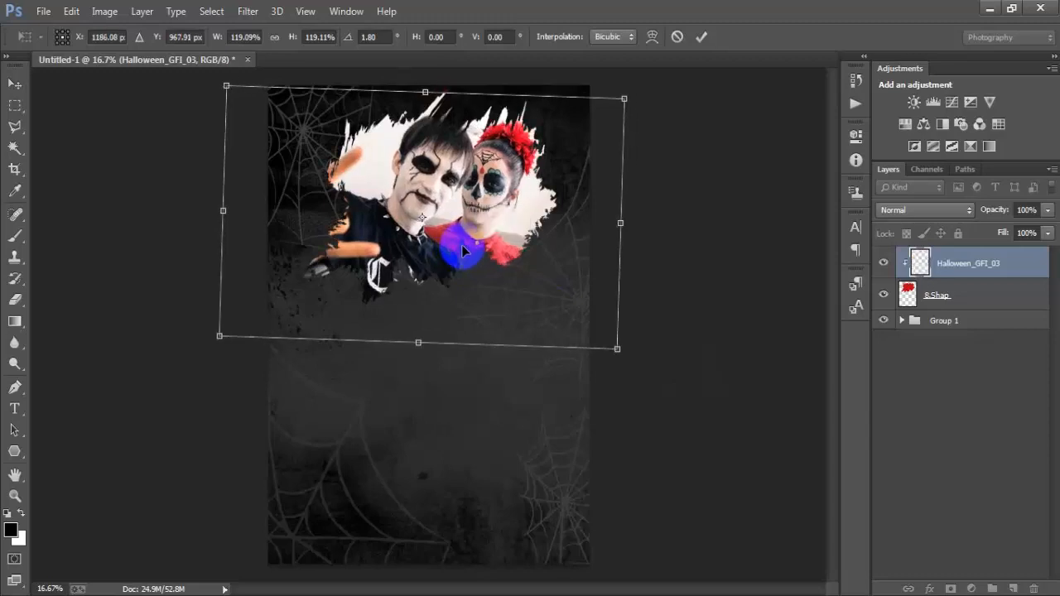
pyautogui.click(702, 37)
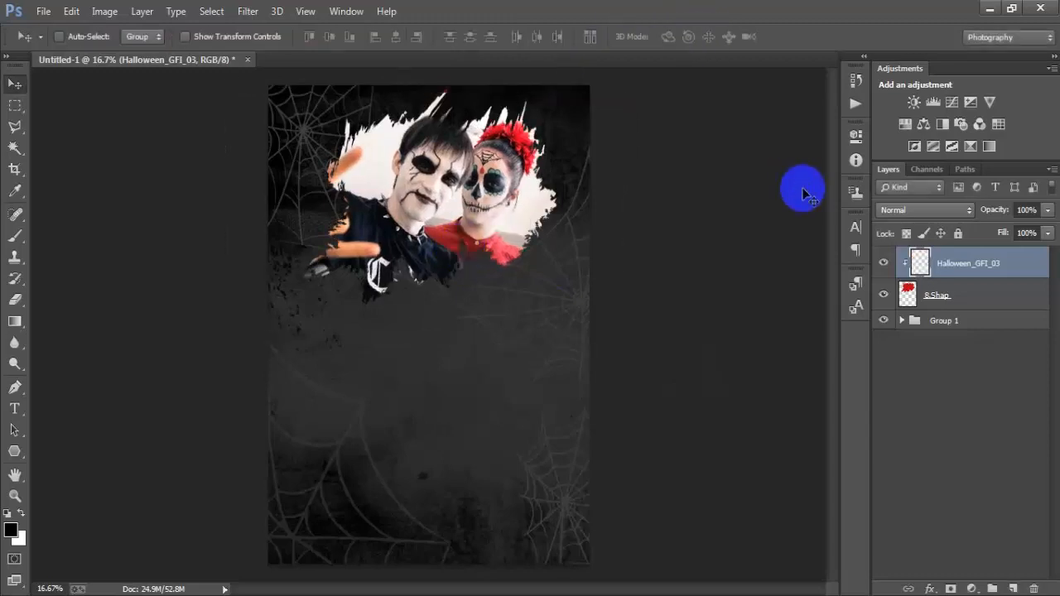
pyautogui.hotkey('shift', 'Up')
pyautogui.hotkey('shift', 'Up')
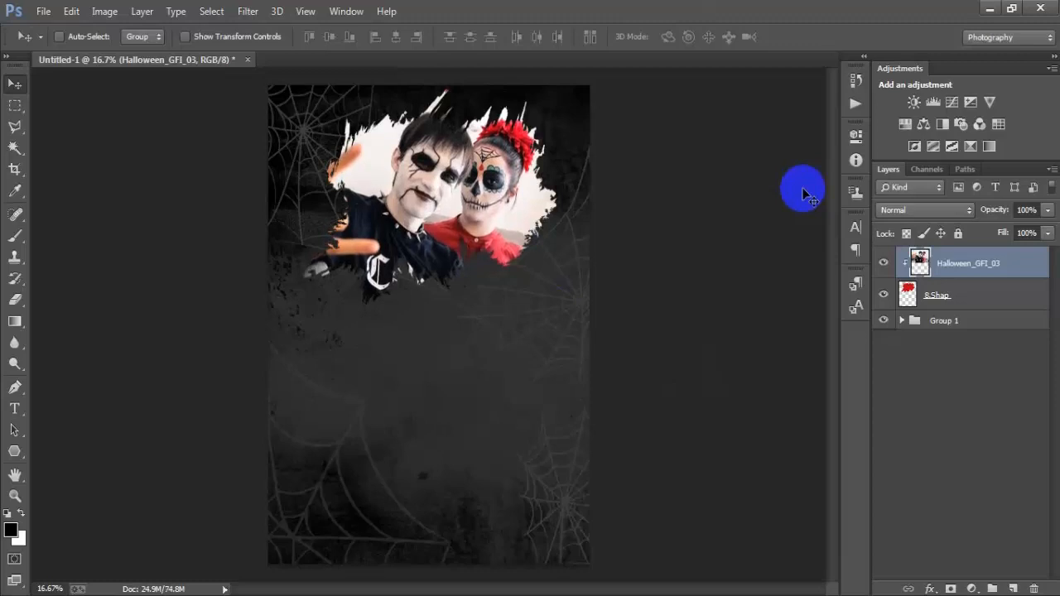
# Group the photo and 8.Shap layers together, and add a new empty layer above the group
pyautogui.keyDown('shift'); pyautogui.click(1003, 300); pyautogui.keyUp('shift')
pyautogui.hotkey('ctrl', 'g')
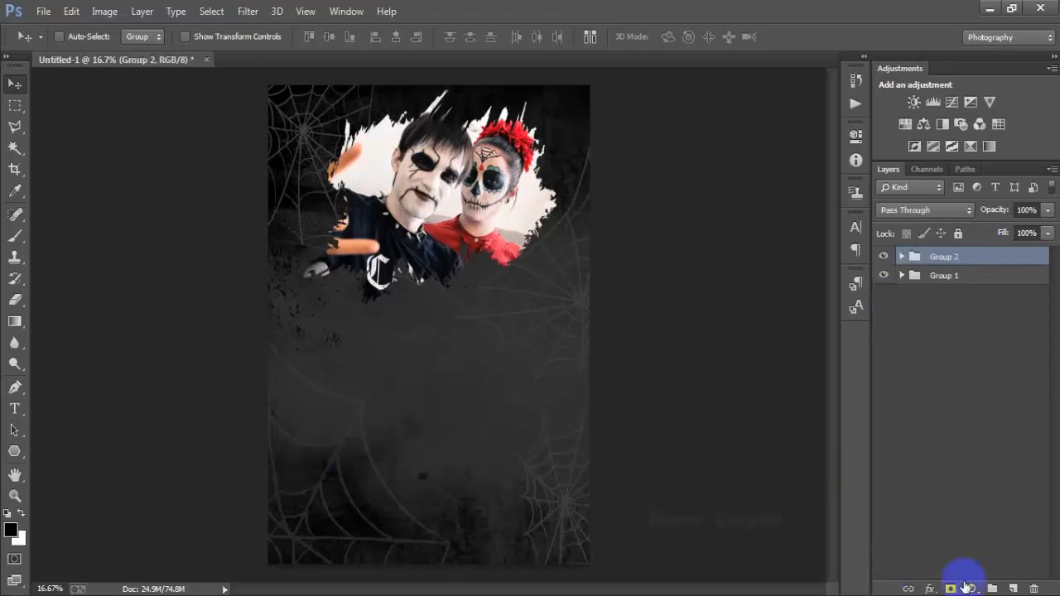
pyautogui.click(1013, 589)
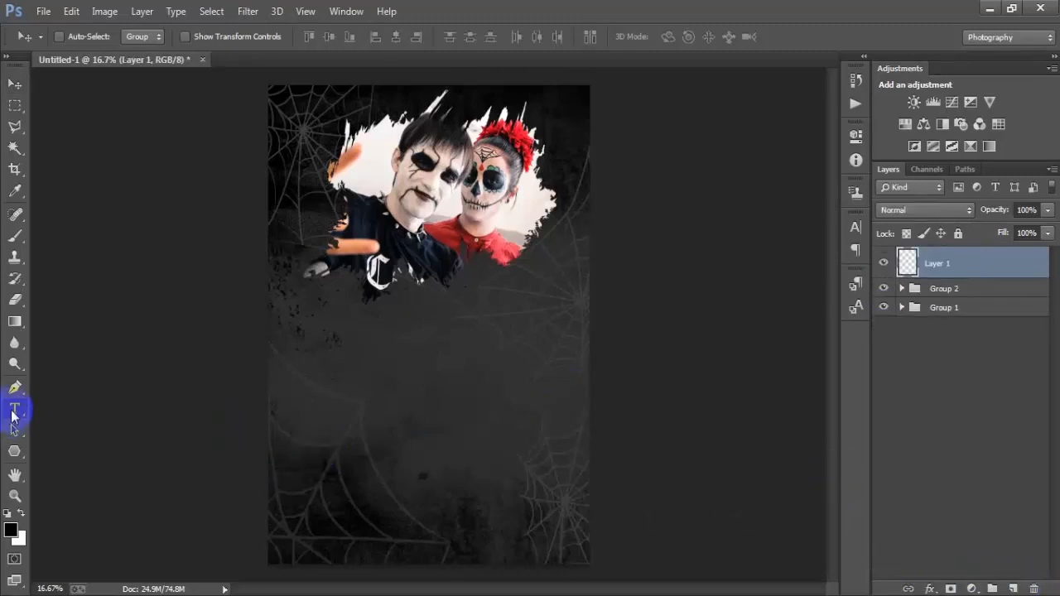
# Add the text "Halloween" at 30 pt and move it to the middle of the canvas below the photo
pyautogui.click(395, 363)
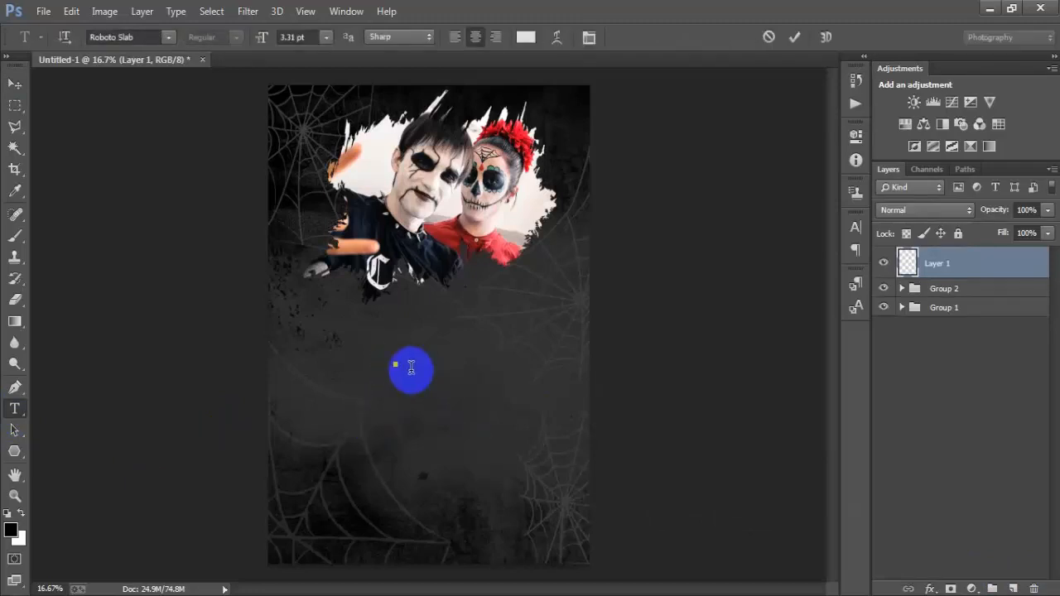
pyautogui.click(316, 37)
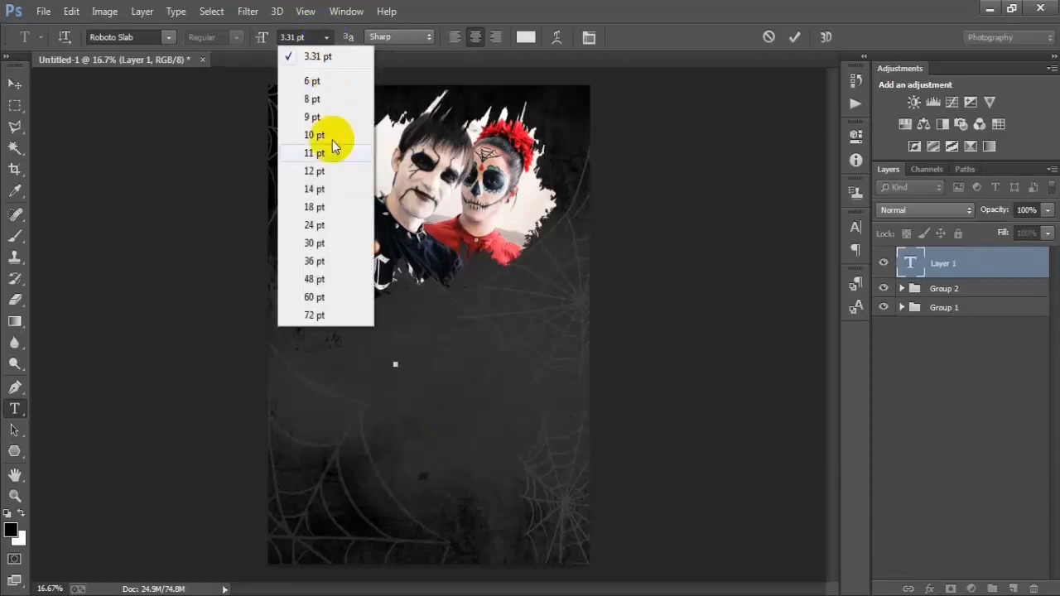
pyautogui.click(331, 242)
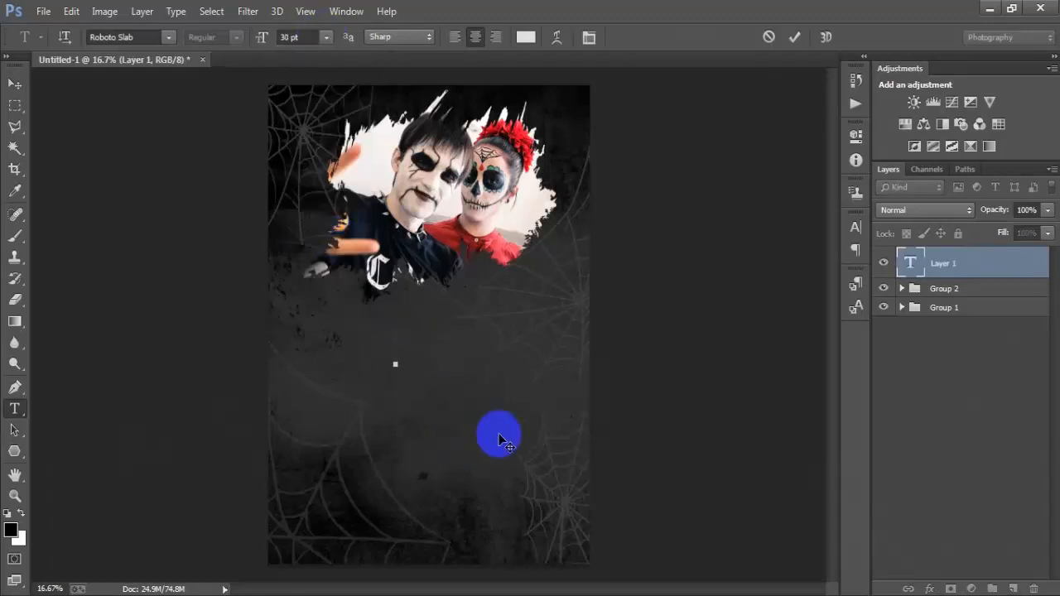
pyautogui.write('Halloween')
pyautogui.hotkey('ctrl', 'Return')
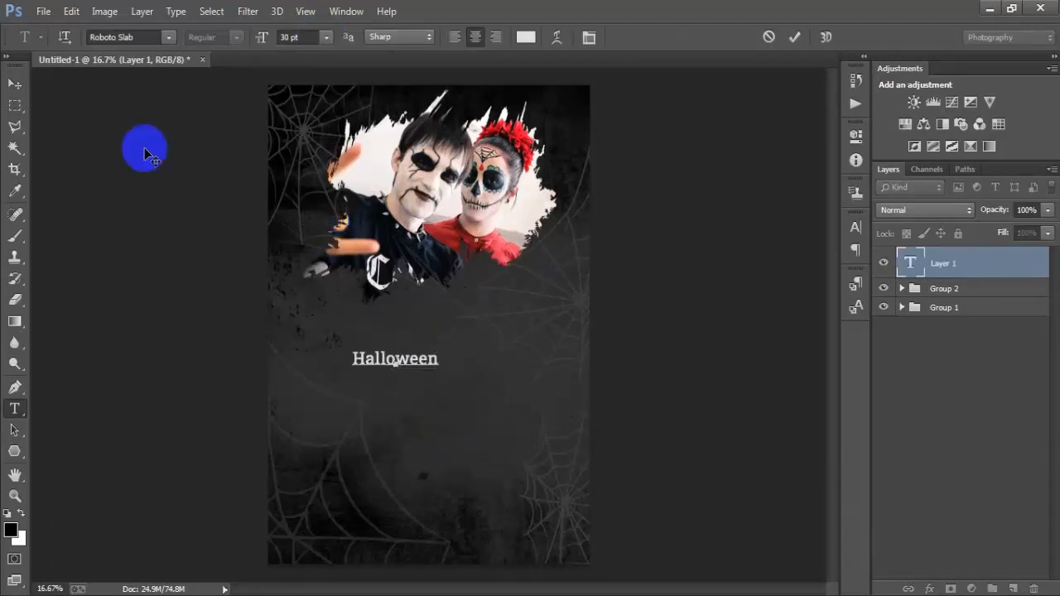
pyautogui.click(15, 83)
pyautogui.moveTo(375, 392); pyautogui.dragTo(422, 346)
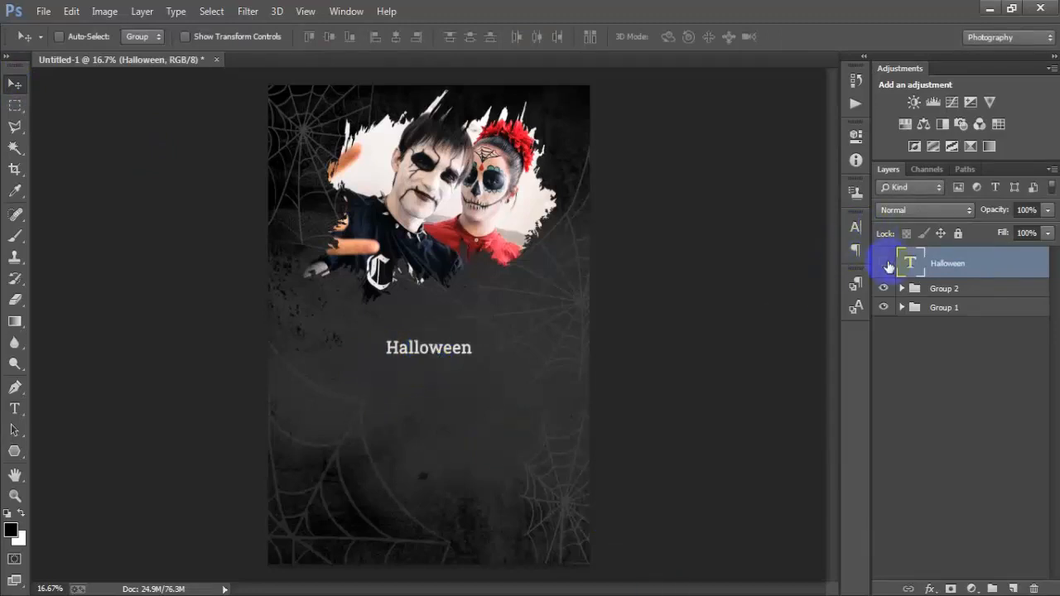
pyautogui.click(885, 263)
pyautogui.click(884, 264)
# Change the font of the Halloween text to Jolly Lodger
pyautogui.click(856, 229)
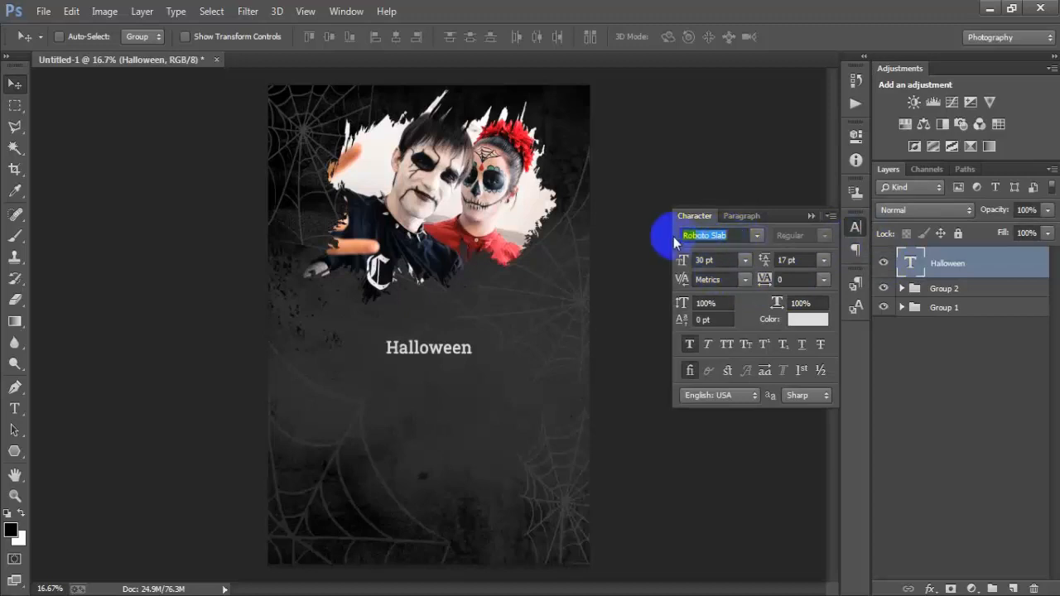
pyautogui.write('Jolly Lodger')
pyautogui.press('Return')
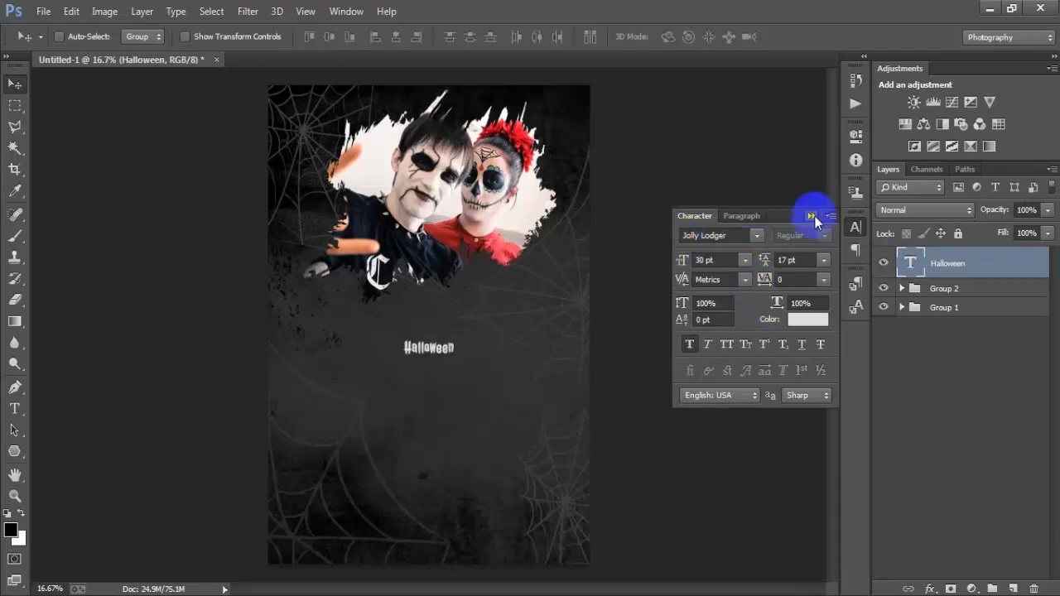
pyautogui.click(812, 215)
# Scale the Halloween text proportionally from its centre to about 351%
pyautogui.hotkey('ctrl', 't')
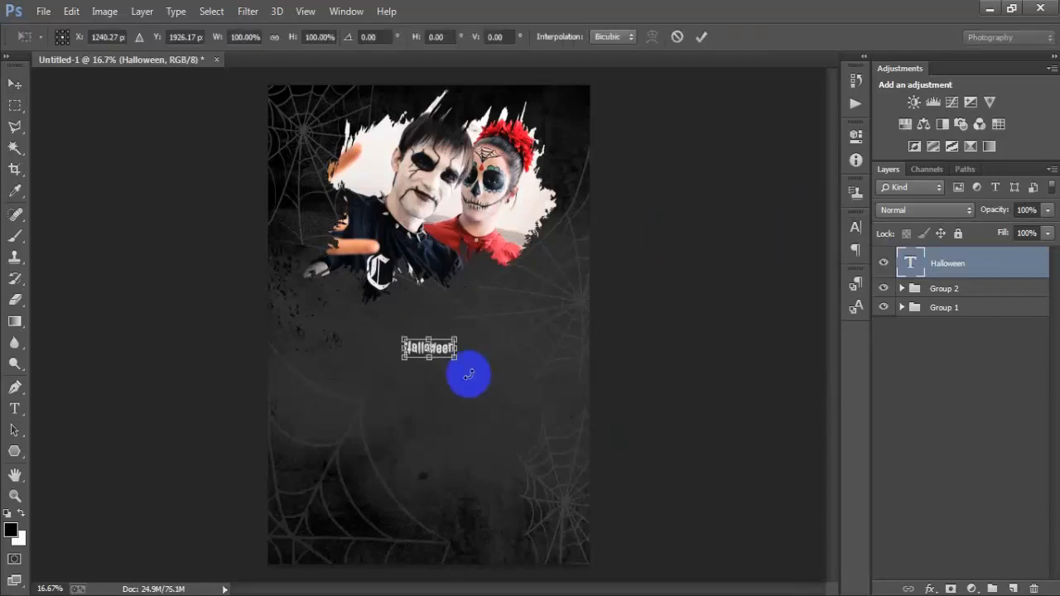
pyautogui.moveTo(456, 359); pyautogui.dragTo(519, 393)
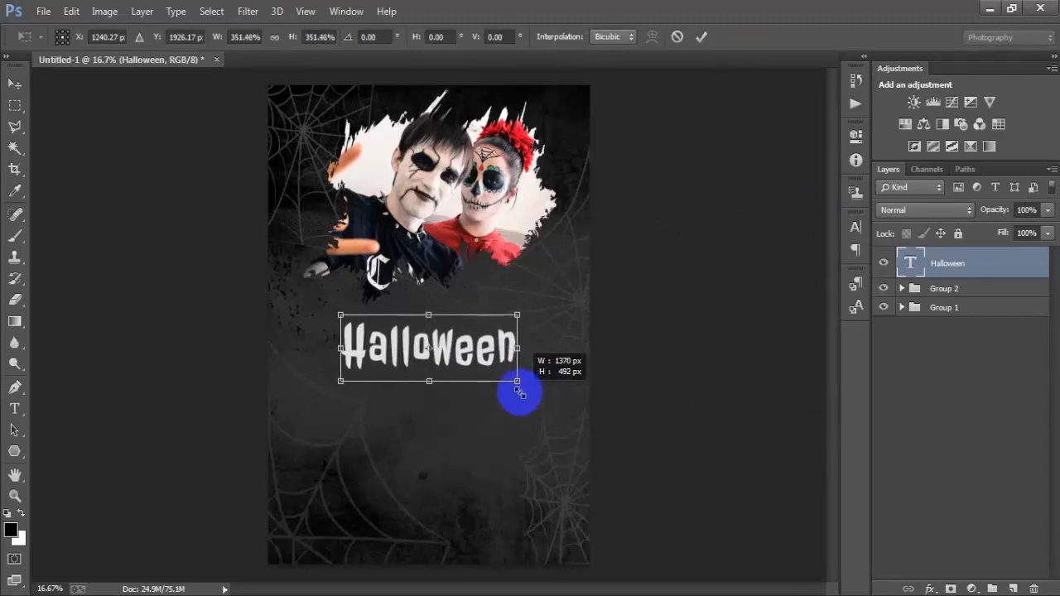
pyautogui.click(701, 36)
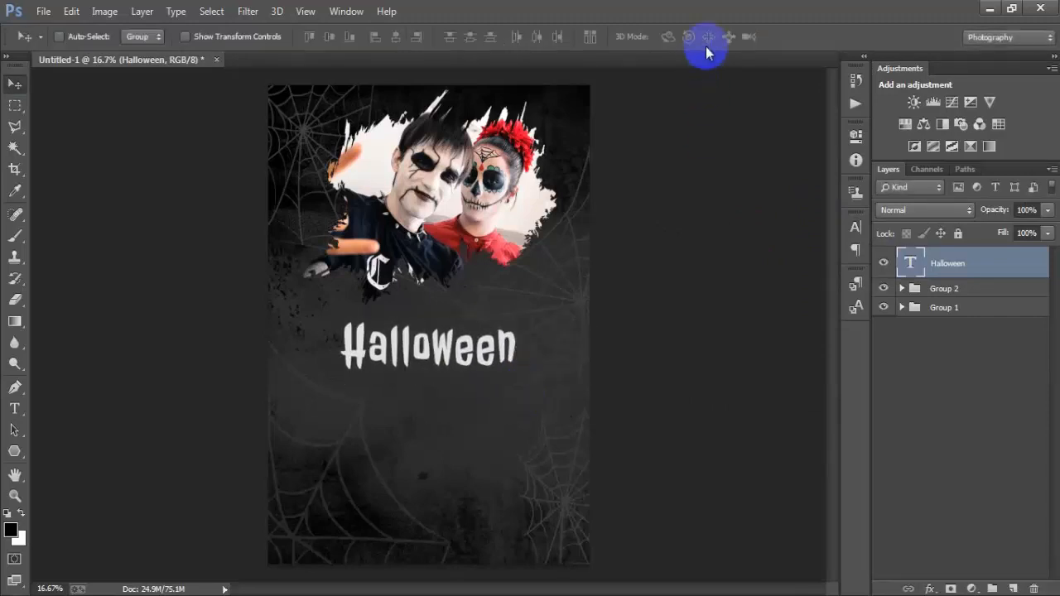
# Nudge the Halloween text straight down to leave more space beneath the photo
pyautogui.hotkey('shift', 'Down')
pyautogui.hotkey('shift', 'Down')
pyautogui.hotkey('shift', 'Down')
pyautogui.hotkey('shift', 'Down')
pyautogui.hotkey('shift', 'Down')
pyautogui.hotkey('shift', 'Down')
pyautogui.hotkey('shift', 'Down')
pyautogui.hotkey('shift', 'Down')
pyautogui.hotkey('shift', 'Down')
pyautogui.hotkey('shift', 'Down')
pyautogui.hotkey('shift', 'Down')
pyautogui.hotkey('shift', 'Down')
pyautogui.hotkey('shift', 'Down')
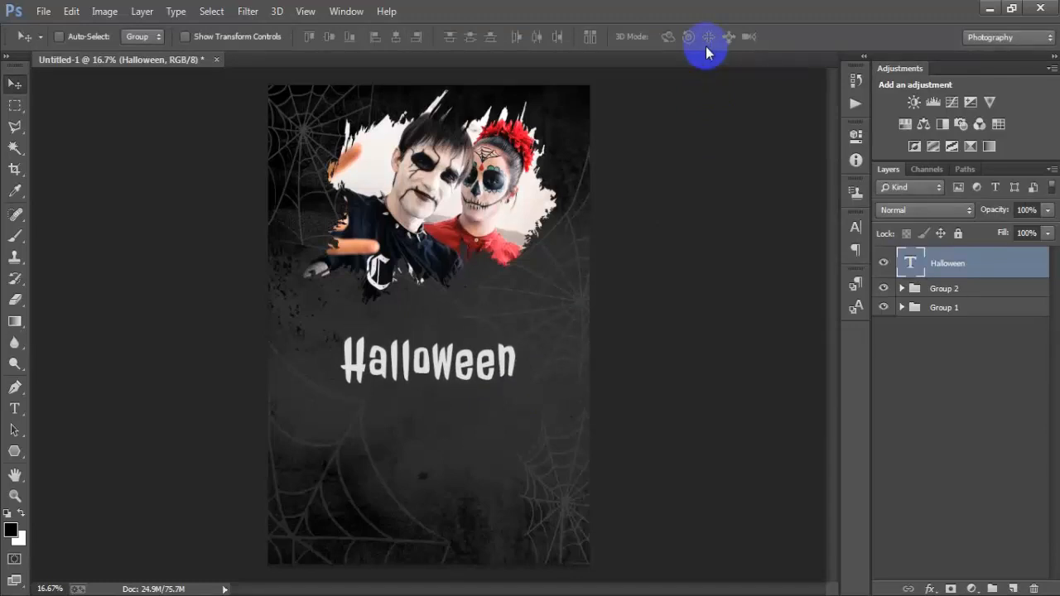
pyautogui.hotkey('shift', 'Down')
pyautogui.hotkey('shift', 'Down')
pyautogui.hotkey('shift', 'Down')
pyautogui.hotkey('shift', 'Down')
pyautogui.hotkey('shift', 'Down')
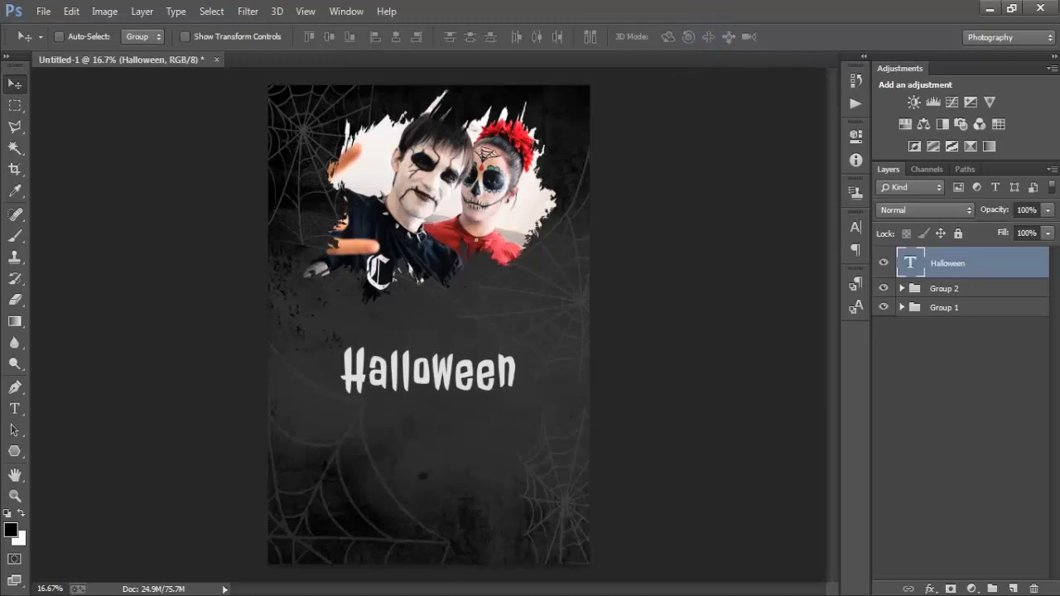
# Align the Halloween text with Layer 0 by horizontal centres, and leave only the text layer selected
pyautogui.click(903, 308)
pyautogui.keyDown('ctrl'); pyautogui.click(948, 524); pyautogui.keyUp('ctrl')
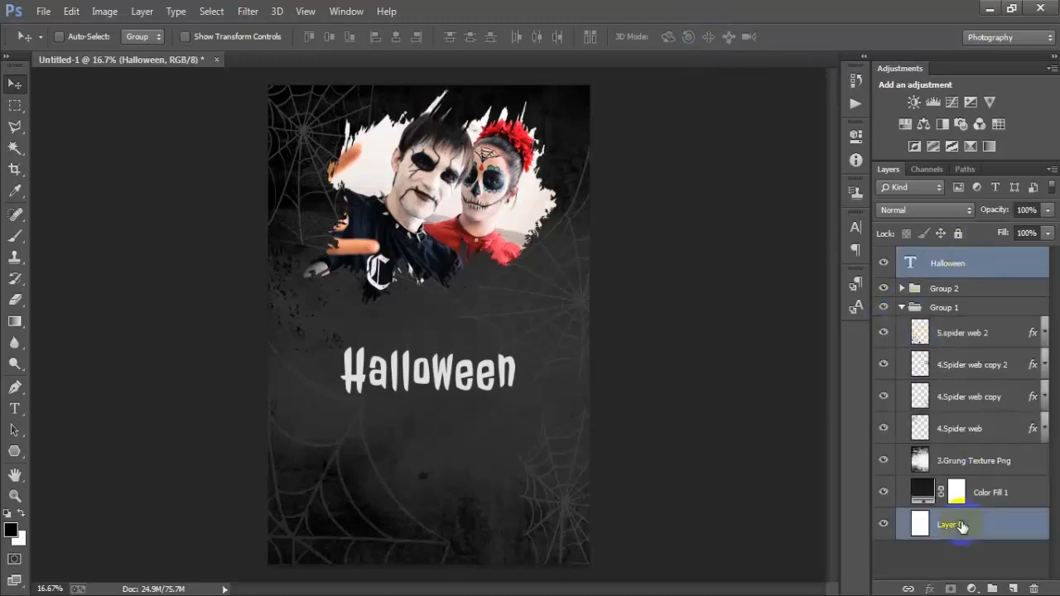
pyautogui.click(398, 36)
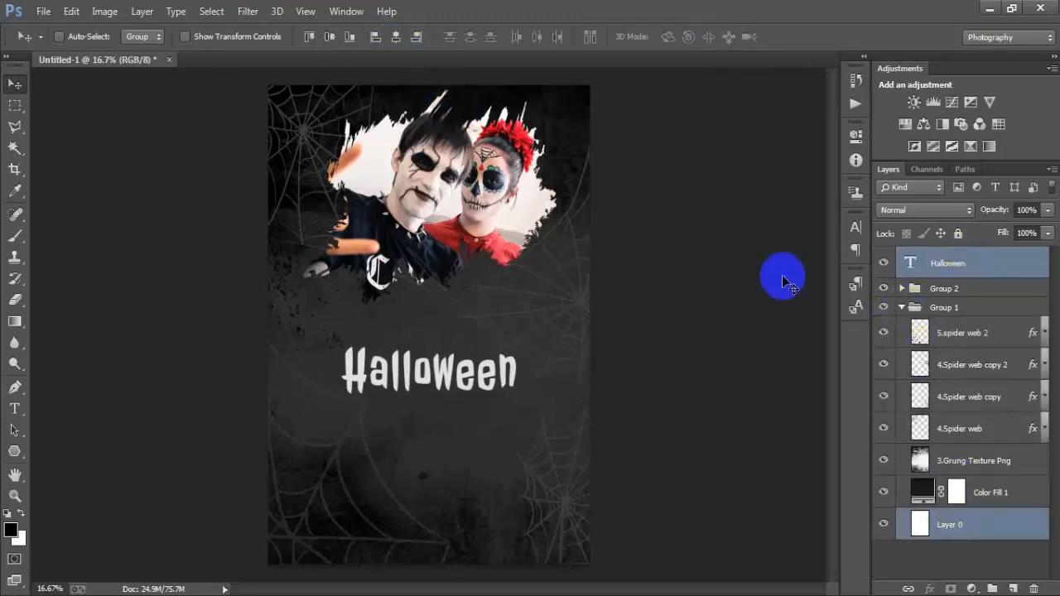
pyautogui.click(1011, 269)
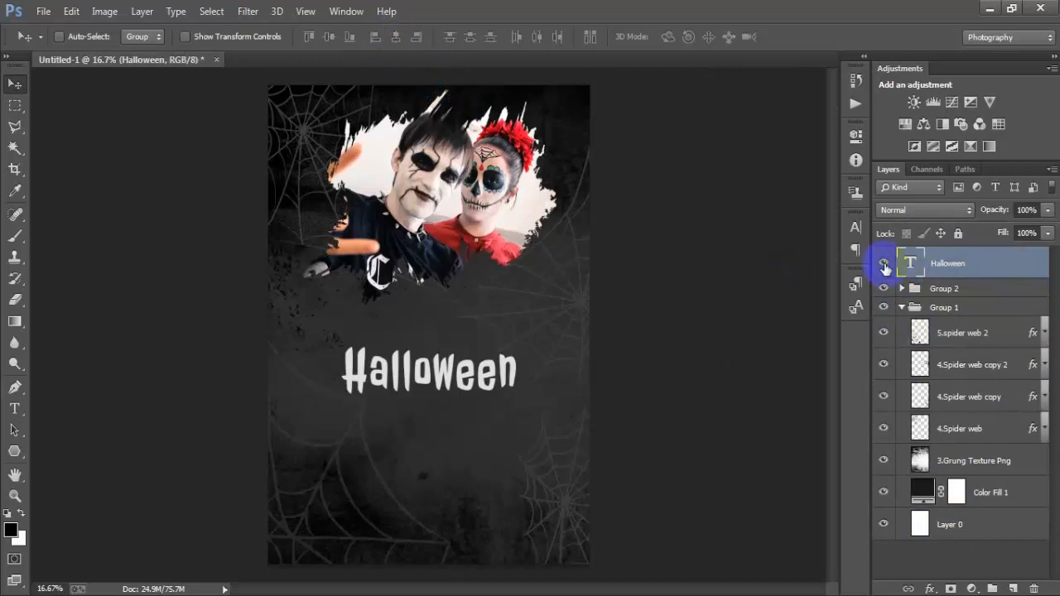
# Add a drop shadow to the Halloween text with distance 30 px, spread 14% and size 29 px, and compare it by toggling the layer's visibility
pyautogui.doubleClick(1011, 274)
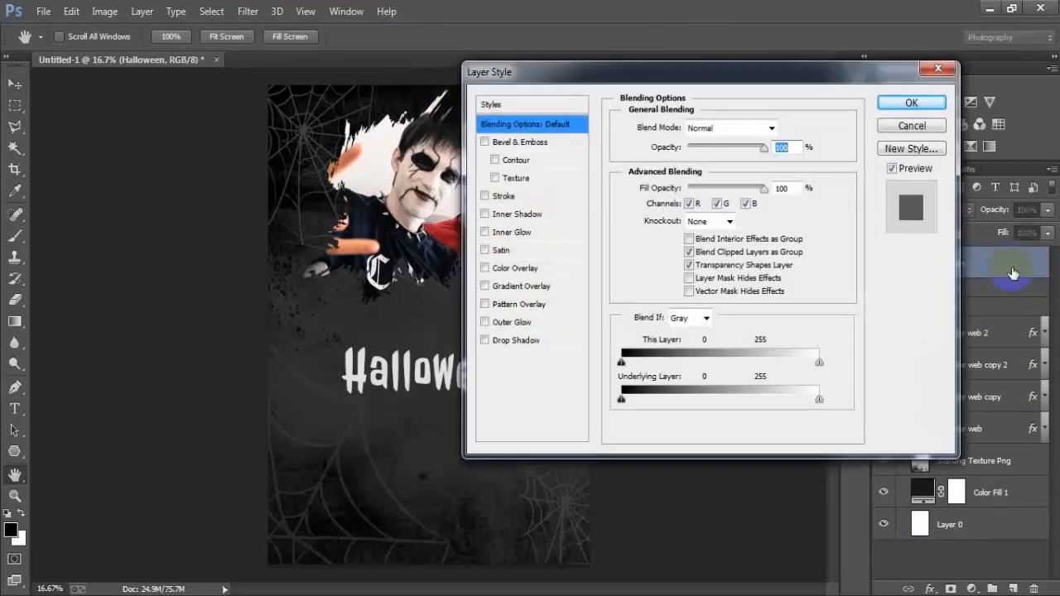
pyautogui.click(557, 341)
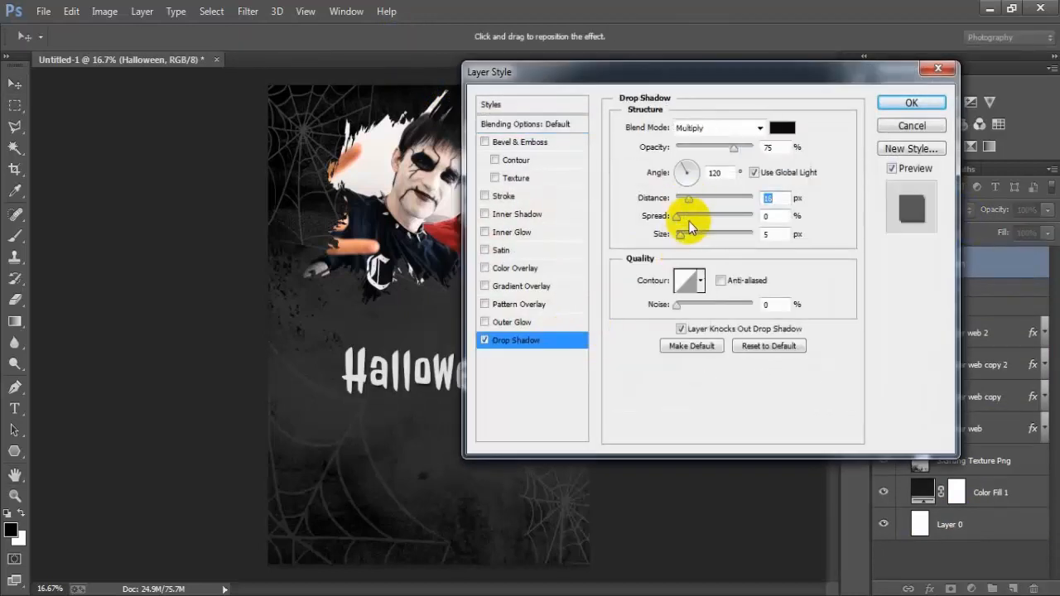
pyautogui.moveTo(685, 236); pyautogui.dragTo(690, 200)
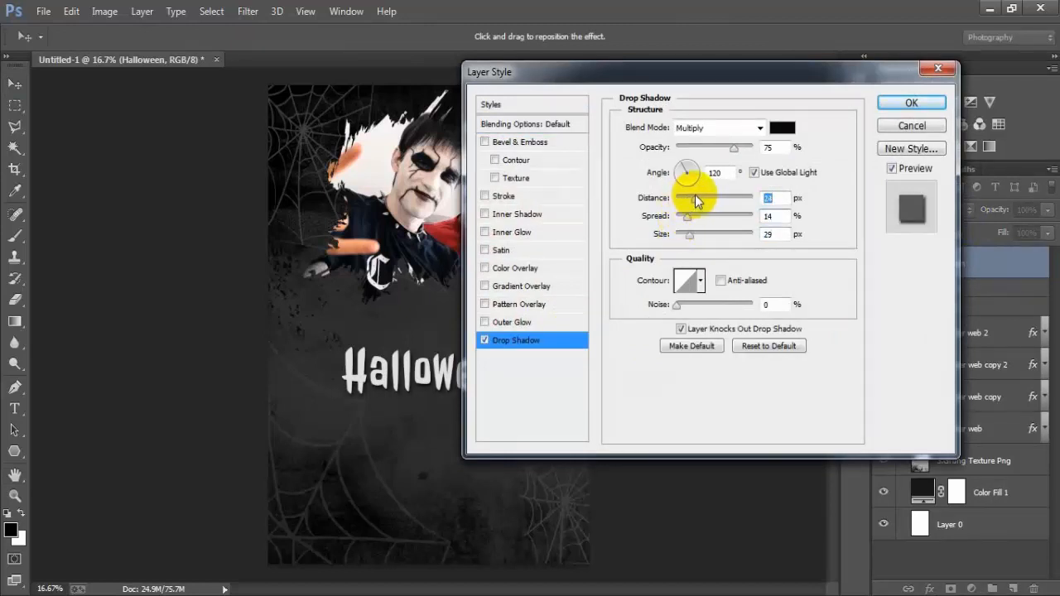
pyautogui.moveTo(692, 73); pyautogui.dragTo(736, 72)
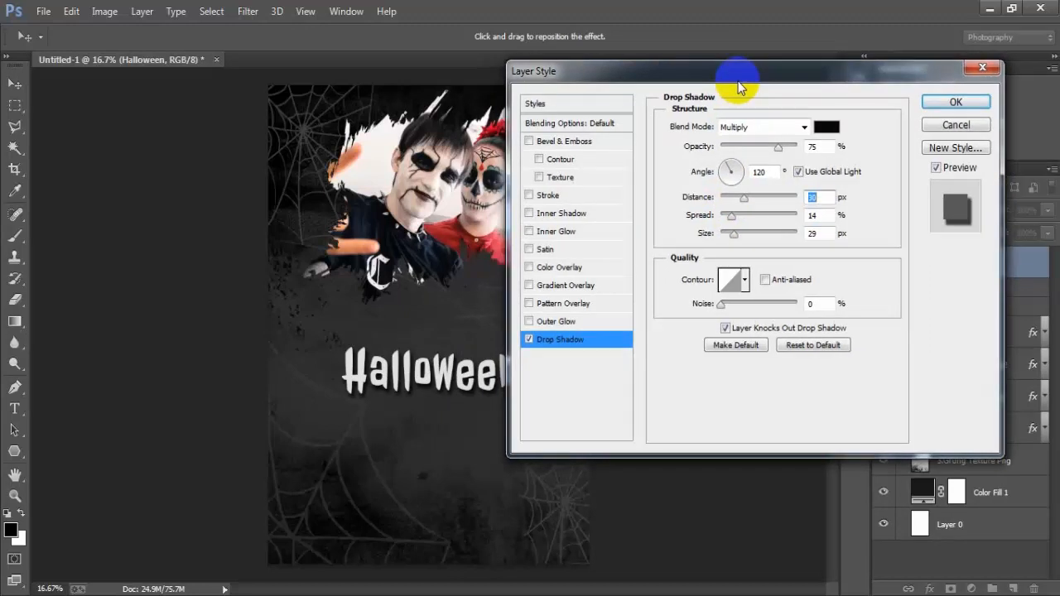
pyautogui.click(954, 102)
pyautogui.click(1042, 263)
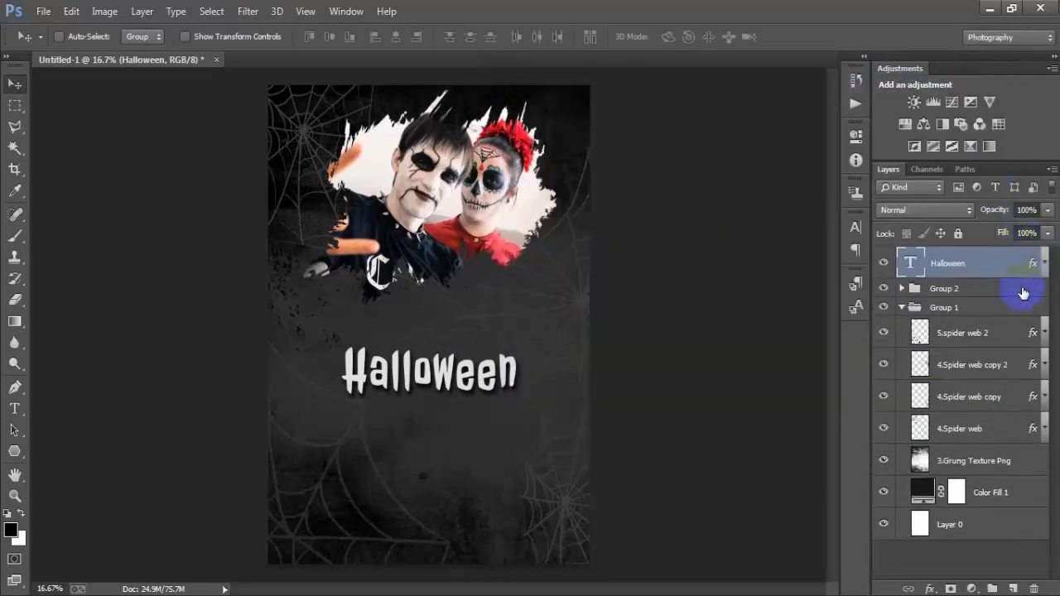
pyautogui.click(883, 265)
pyautogui.click(884, 264)
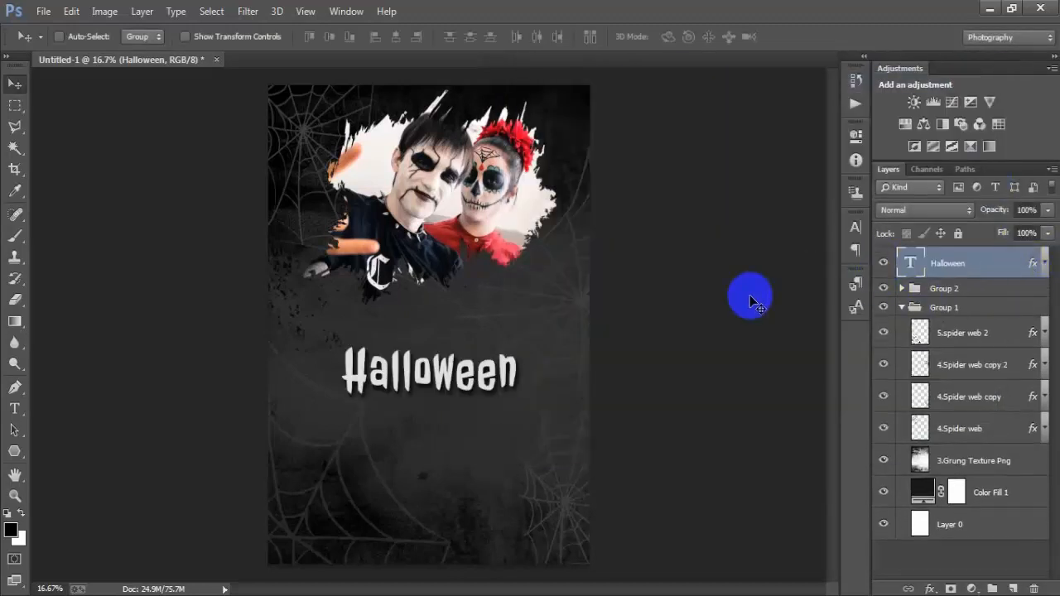
# Duplicate the Halloween text layer and nudge the copy straight down to form a second line directly beneath the original
pyautogui.hotkey('ctrl', 'j')
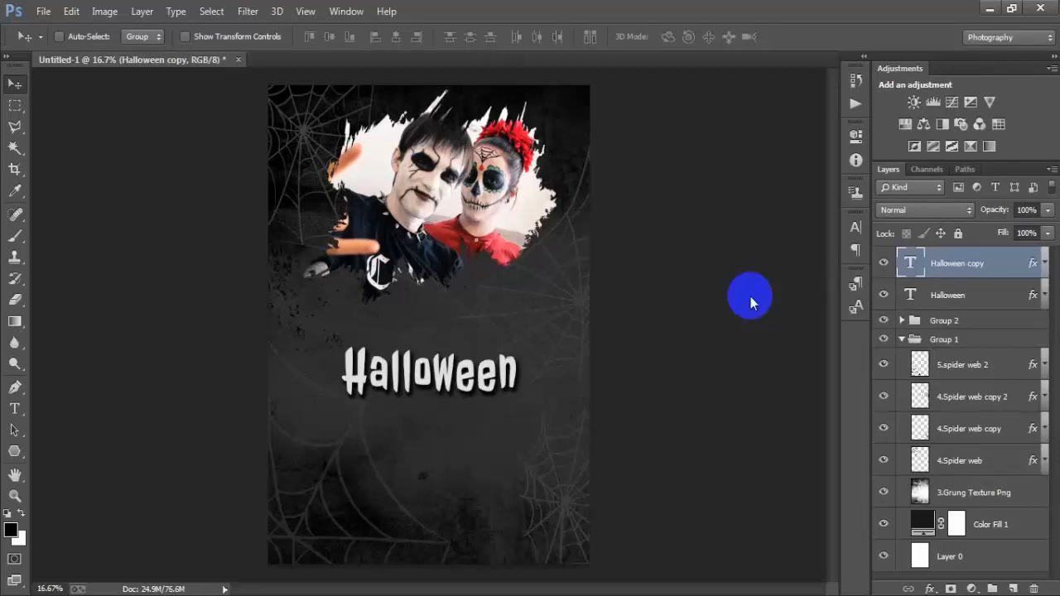
pyautogui.hotkey('shift', 'Down')
pyautogui.hotkey('shift', 'Down')
pyautogui.hotkey('shift', 'Down')
pyautogui.hotkey('shift', 'Down')
pyautogui.hotkey('shift', 'Down')
pyautogui.hotkey('shift', 'Down')
pyautogui.hotkey('shift', 'Down')
pyautogui.hotkey('shift', 'Down')
pyautogui.hotkey('shift', 'Down')
pyautogui.hotkey('shift', 'Down')
pyautogui.hotkey('shift', 'Down')
pyautogui.hotkey('shift', 'Down')
pyautogui.hotkey('shift', 'Down')
pyautogui.hotkey('shift', 'Down')
pyautogui.hotkey('shift', 'Down')
pyautogui.hotkey('shift', 'Down')
pyautogui.hotkey('shift', 'Down')
pyautogui.hotkey('shift', 'Down')
pyautogui.hotkey('shift', 'Down')
pyautogui.hotkey('shift', 'Down')
pyautogui.hotkey('shift', 'Down')
pyautogui.hotkey('shift', 'Down')
pyautogui.hotkey('shift', 'Down')
pyautogui.hotkey('shift', 'Down')
pyautogui.hotkey('shift', 'Down')
pyautogui.hotkey('shift', 'Down')
pyautogui.hotkey('shift', 'Down')
pyautogui.hotkey('shift', 'Down')
pyautogui.hotkey('shift', 'Down')
pyautogui.hotkey('shift', 'Down')
pyautogui.hotkey('shift', 'Down')
pyautogui.hotkey('shift', 'Down')
pyautogui.hotkey('shift', 'Down')
pyautogui.hotkey('shift', 'Down')
pyautogui.hotkey('shift', 'Down')
pyautogui.hotkey('shift', 'Down')
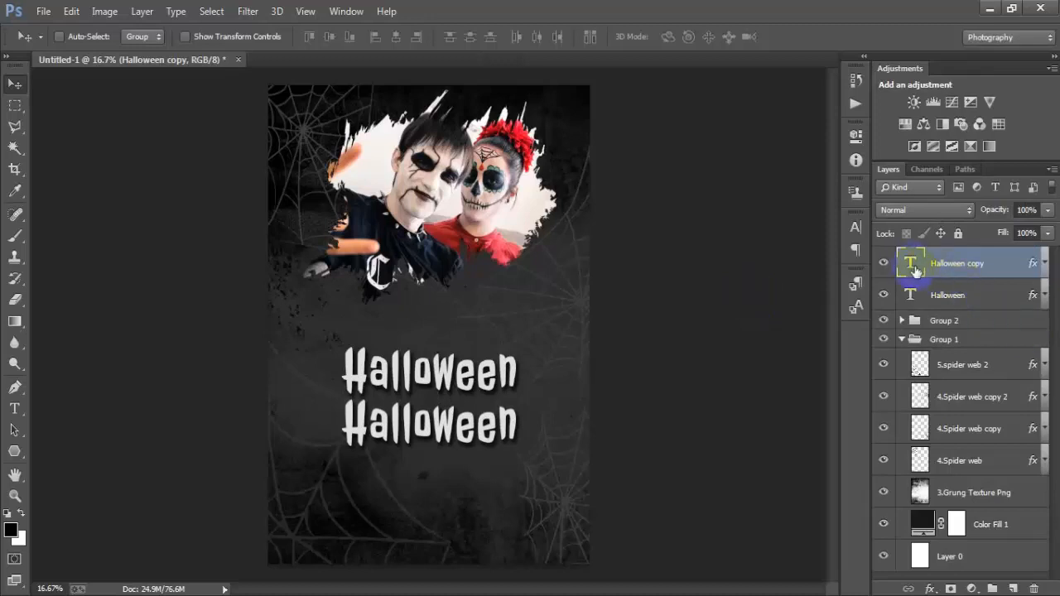
# Replace the wording of the lower Halloween copy with "is coming"
pyautogui.press('t')
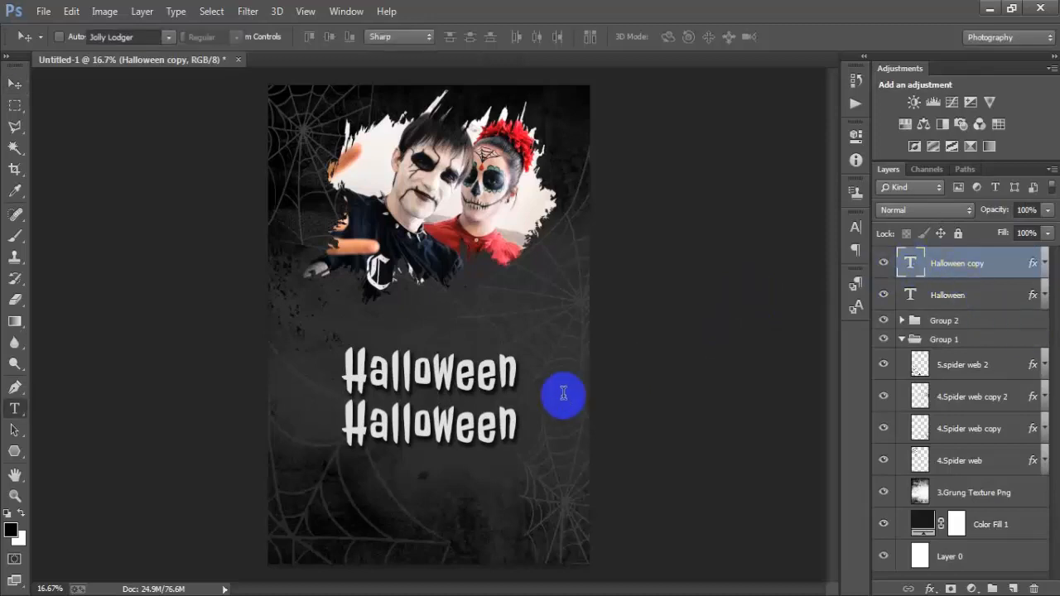
pyautogui.press('Right')
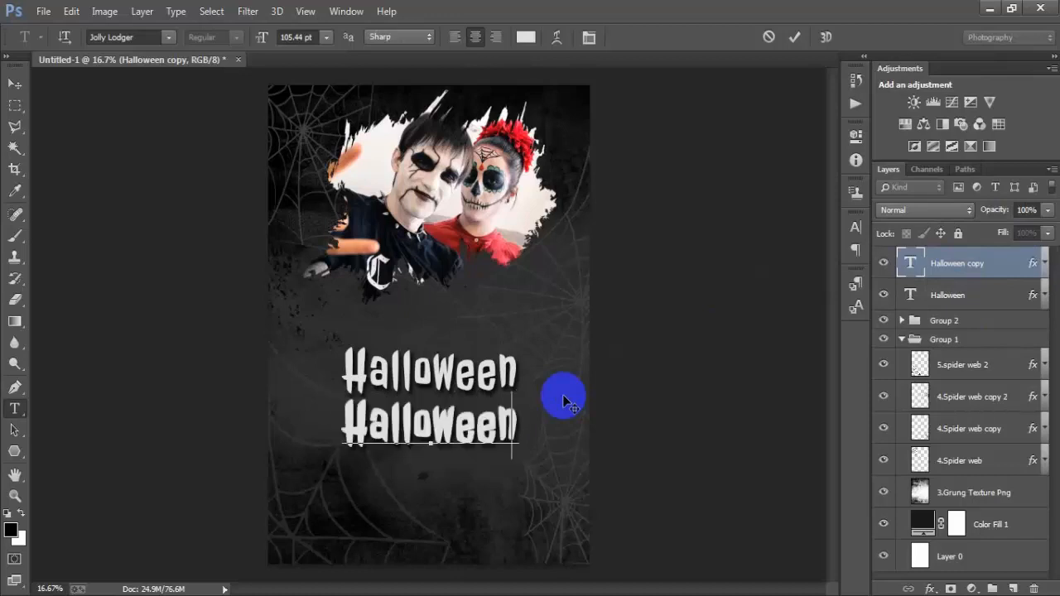
pyautogui.hotkey('ctrl', 'a')
pyautogui.write('is coming')
pyautogui.click(15, 84)
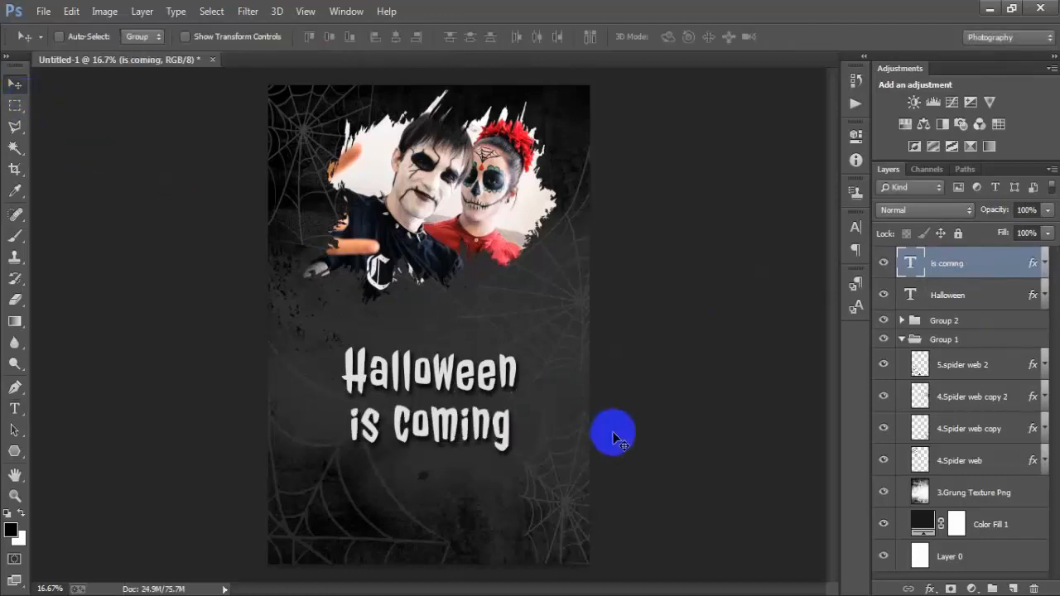
# Transform the "is coming" text to be slightly wider and sit a little closer to the Halloween line
pyautogui.hotkey('ctrl', 't')
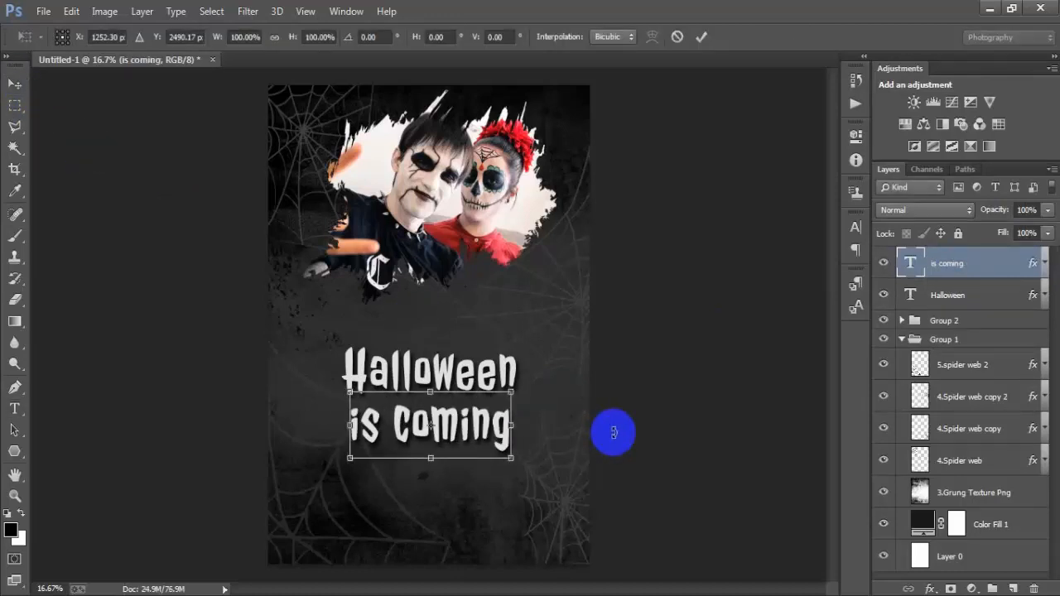
pyautogui.moveTo(510, 422); pyautogui.dragTo(516, 426)
pyautogui.click(700, 38)
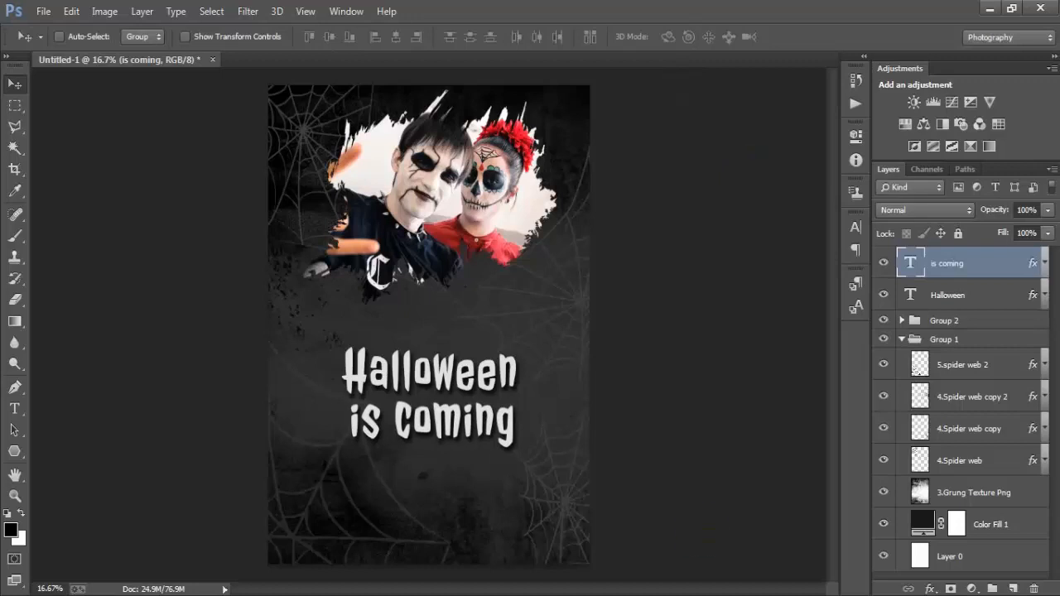
# Align the "is coming" and Halloween text layers with Layer 0 by horizontal centres, then collapse Group 1
pyautogui.click(900, 339)
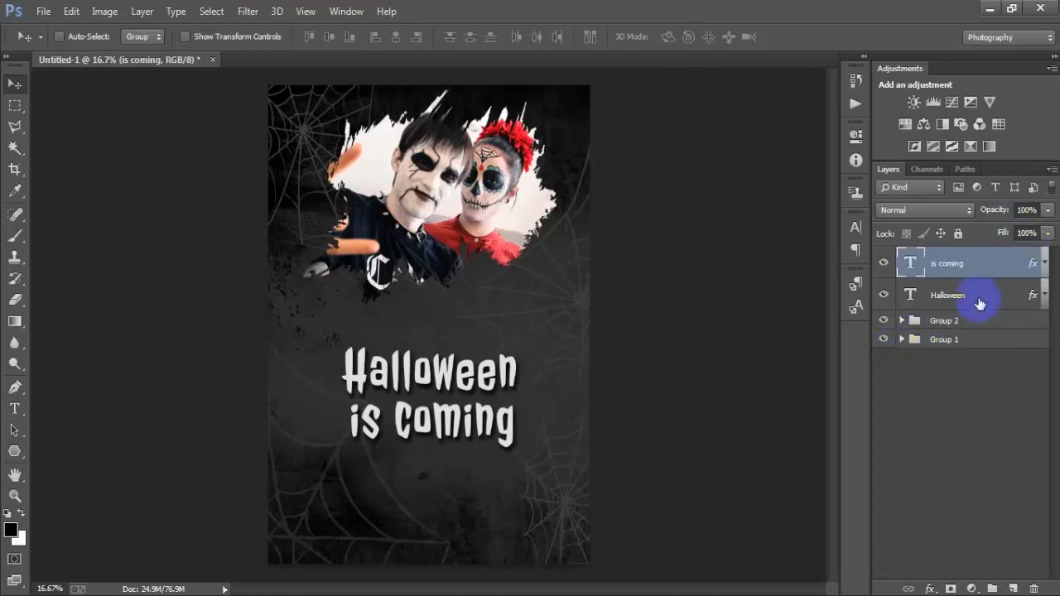
pyautogui.keyDown('shift'); pyautogui.click(980, 296); pyautogui.keyUp('shift')
pyautogui.click(902, 340)
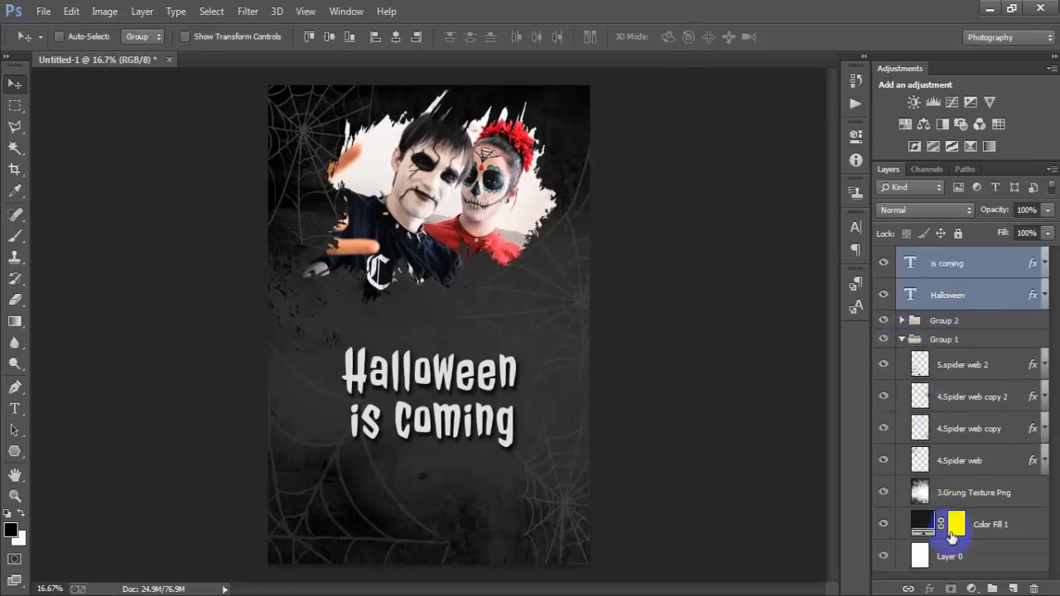
pyautogui.keyDown('ctrl'); pyautogui.click(948, 558); pyautogui.keyUp('ctrl')
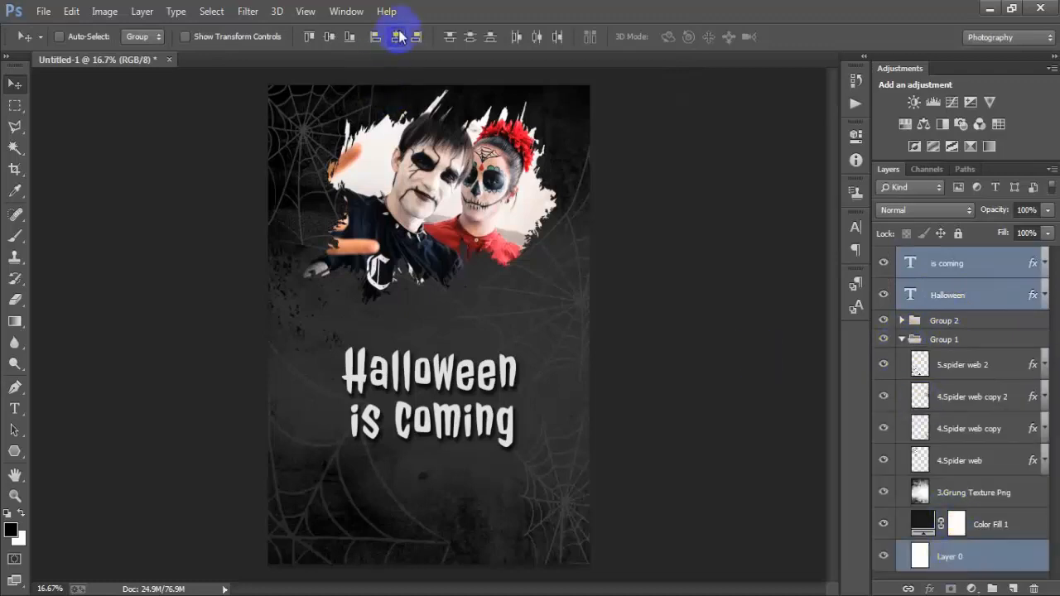
pyautogui.click(398, 36)
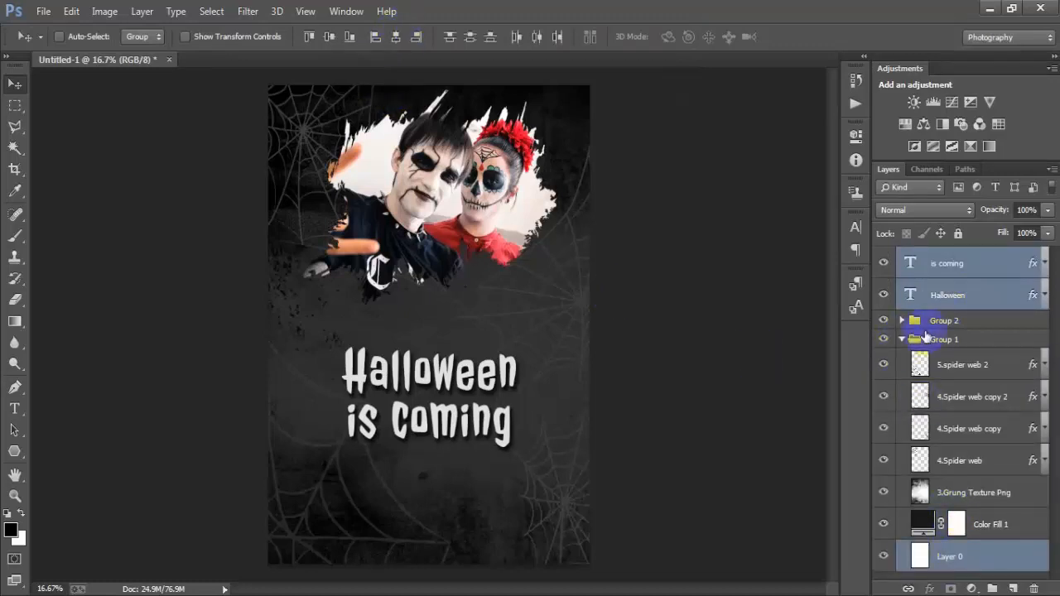
pyautogui.click(902, 339)
# Select both title text layers and nudge them together slightly upward towards the photo
pyautogui.click(948, 296)
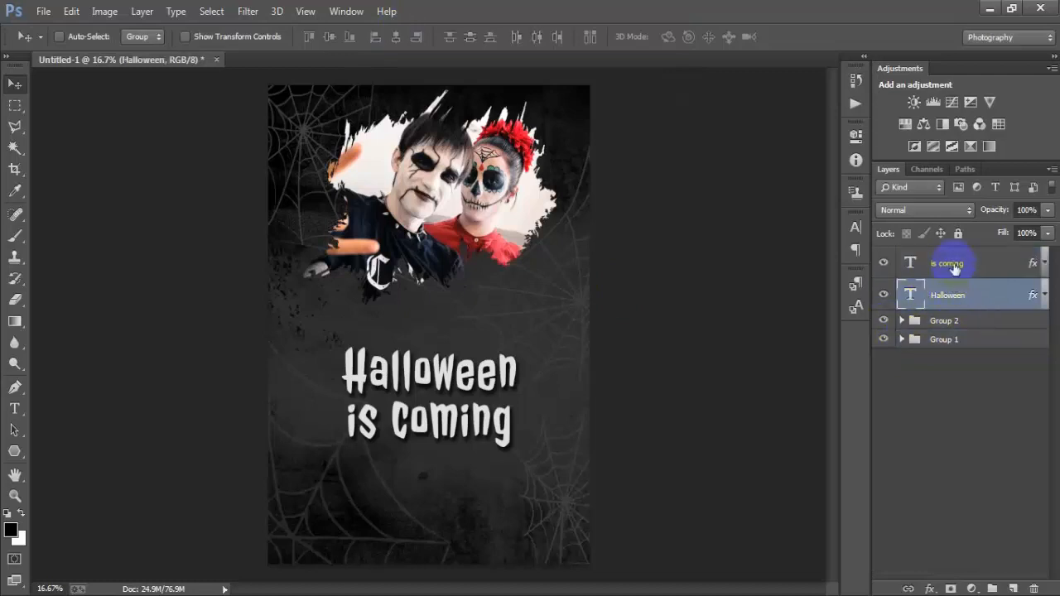
pyautogui.click(953, 265)
pyautogui.keyDown('shift'); pyautogui.click(952, 293); pyautogui.keyUp('shift')
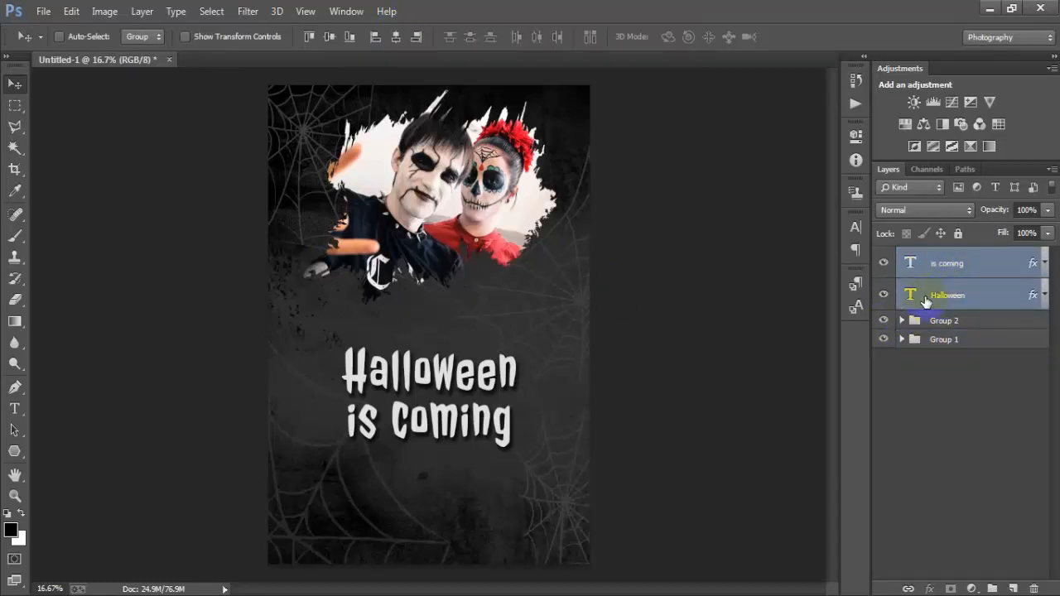
pyautogui.hotkey('shift', 'Up')
pyautogui.hotkey('shift', 'Up')
pyautogui.hotkey('shift', 'Up')
pyautogui.hotkey('shift', 'Up')
pyautogui.hotkey('shift', 'Up')
pyautogui.hotkey('shift', 'Up')
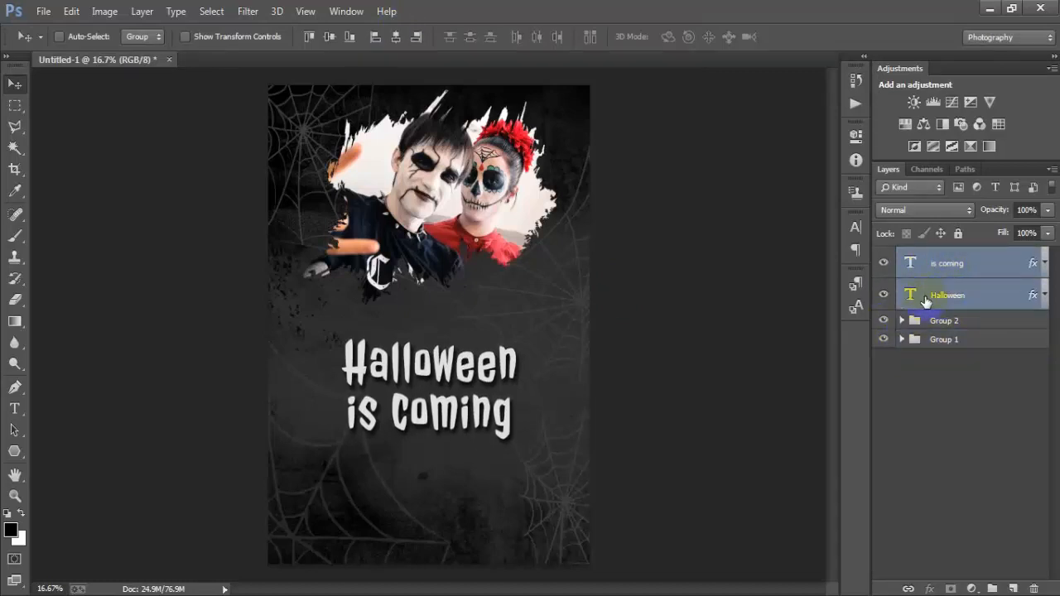
pyautogui.hotkey('shift', 'Up')
pyautogui.hotkey('shift', 'Up')
pyautogui.hotkey('shift', 'Up')
pyautogui.hotkey('shift', 'Up')
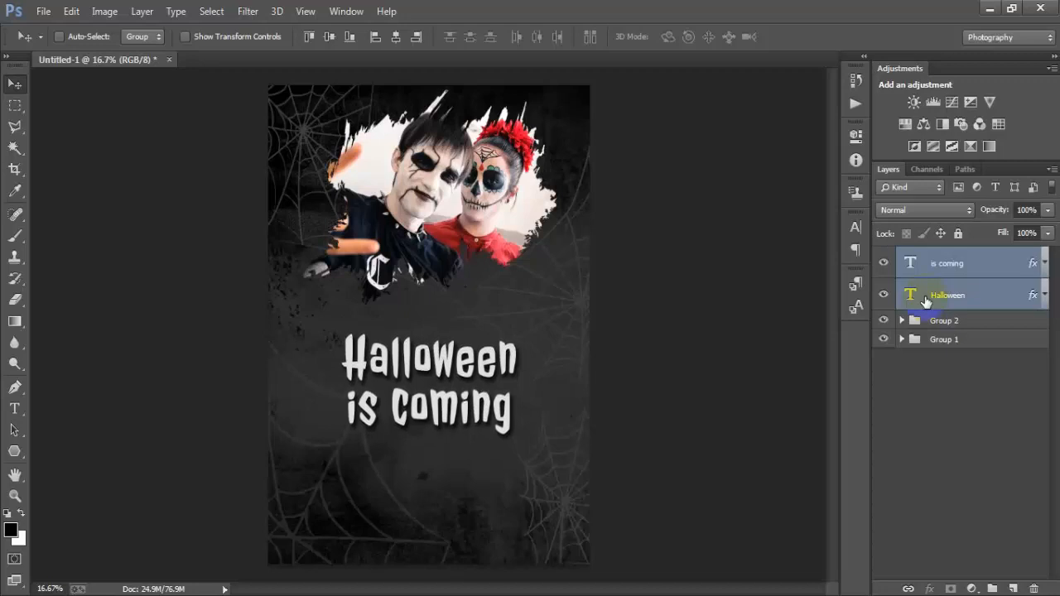
pyautogui.hotkey('shift', 'Down')
pyautogui.hotkey('shift', 'Down')
pyautogui.hotkey('shift', 'Down')
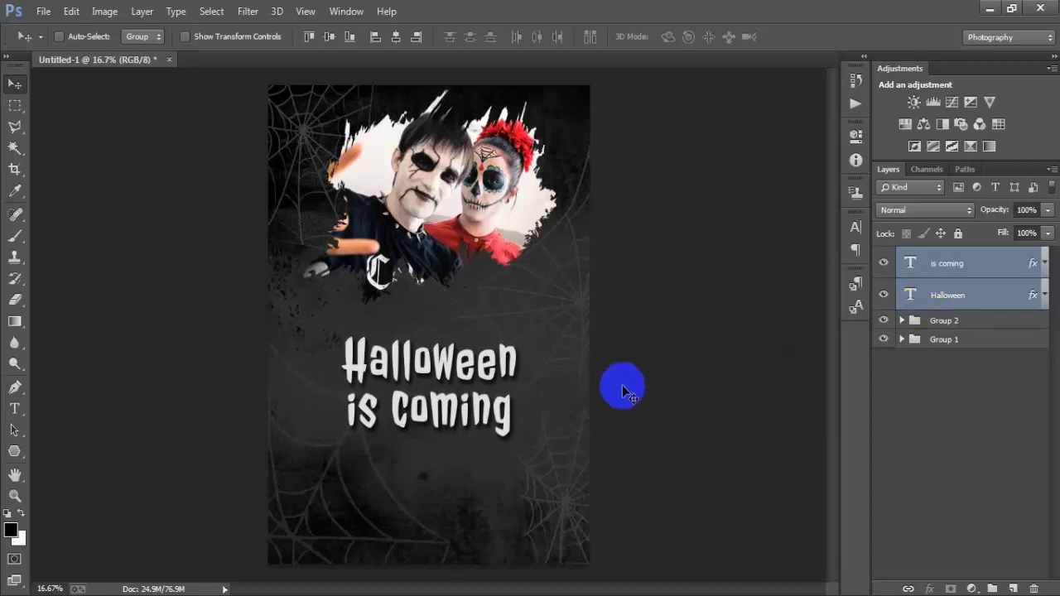
# Add the text "SUNDAY,31 OCTOBER 2021" on a new layer above "is coming" and place it centred beneath the title
pyautogui.click(948, 271)
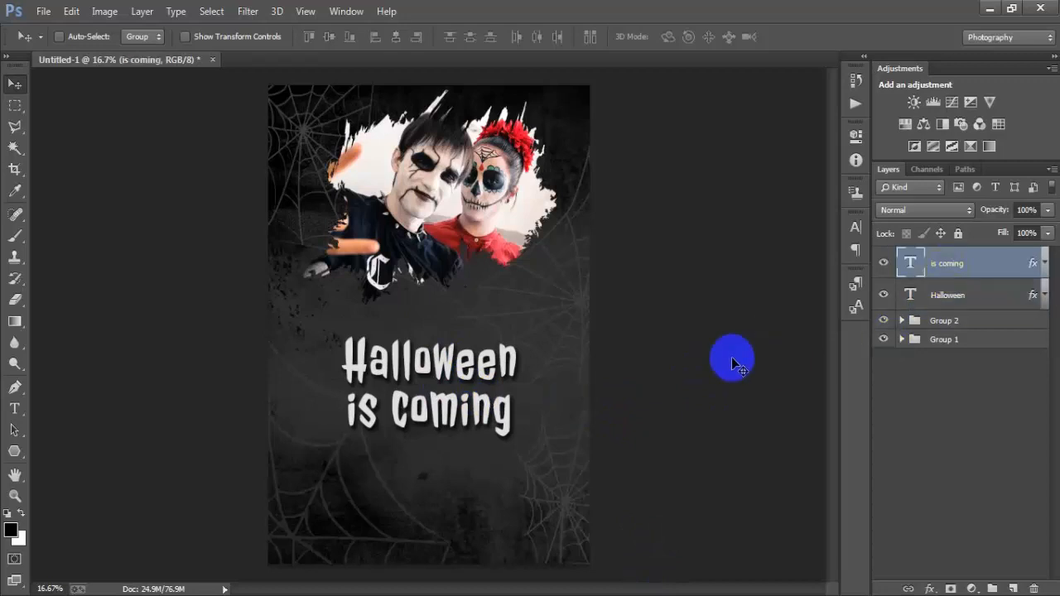
pyautogui.click(1015, 588)
pyautogui.click(15, 408)
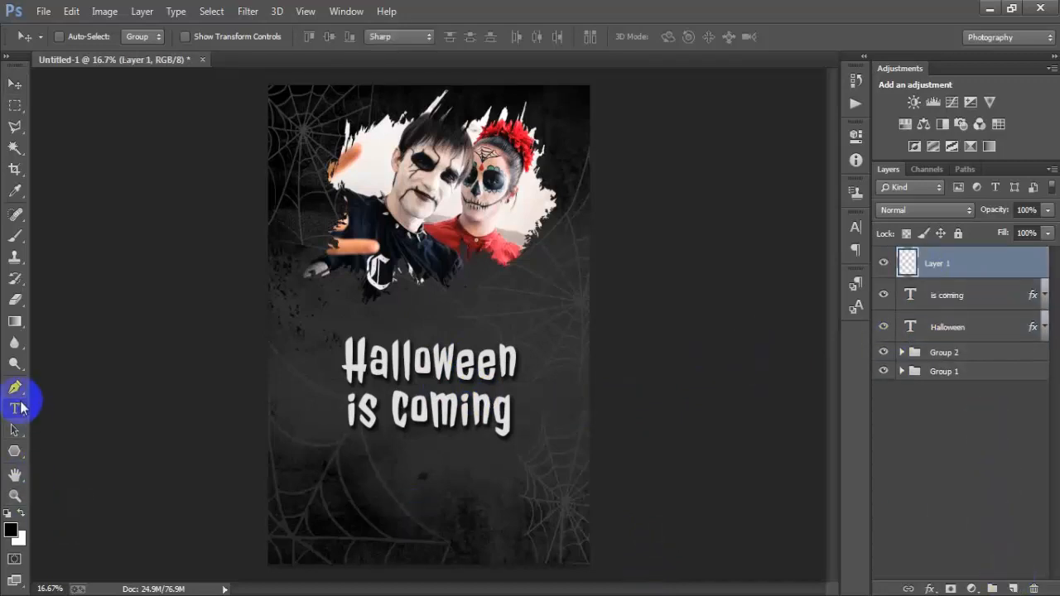
pyautogui.click(363, 491)
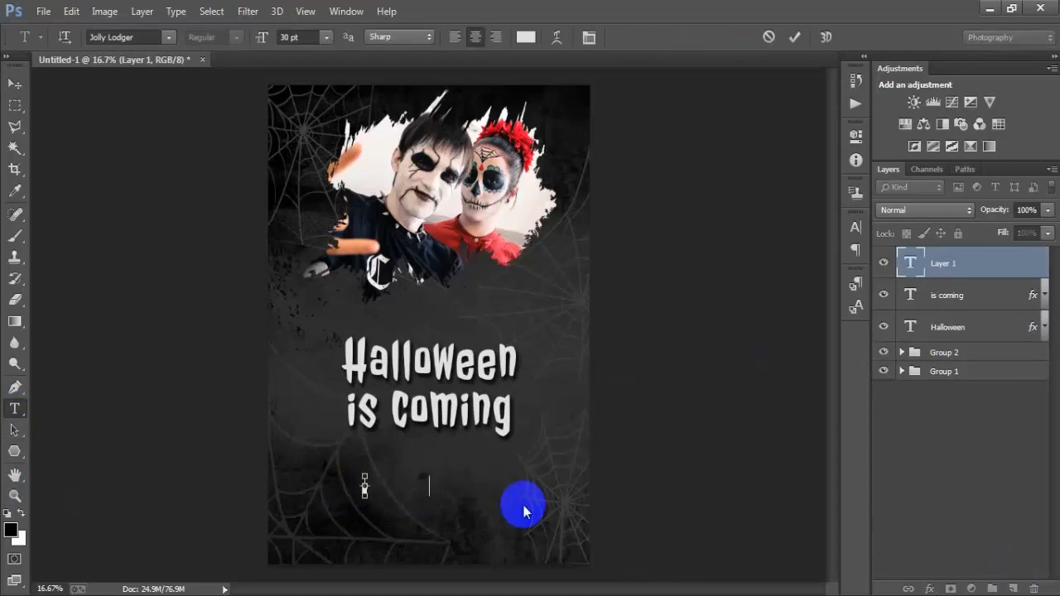
pyautogui.write('SUNDAY,31 OCTOBER 2021')
pyautogui.click(15, 84)
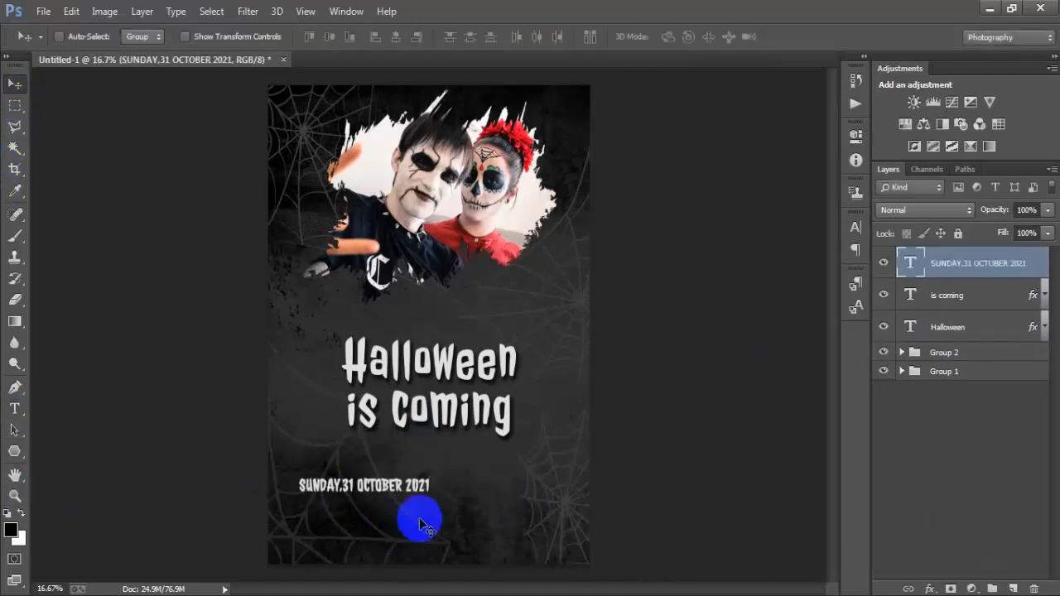
pyautogui.moveTo(420, 524); pyautogui.dragTo(485, 504)
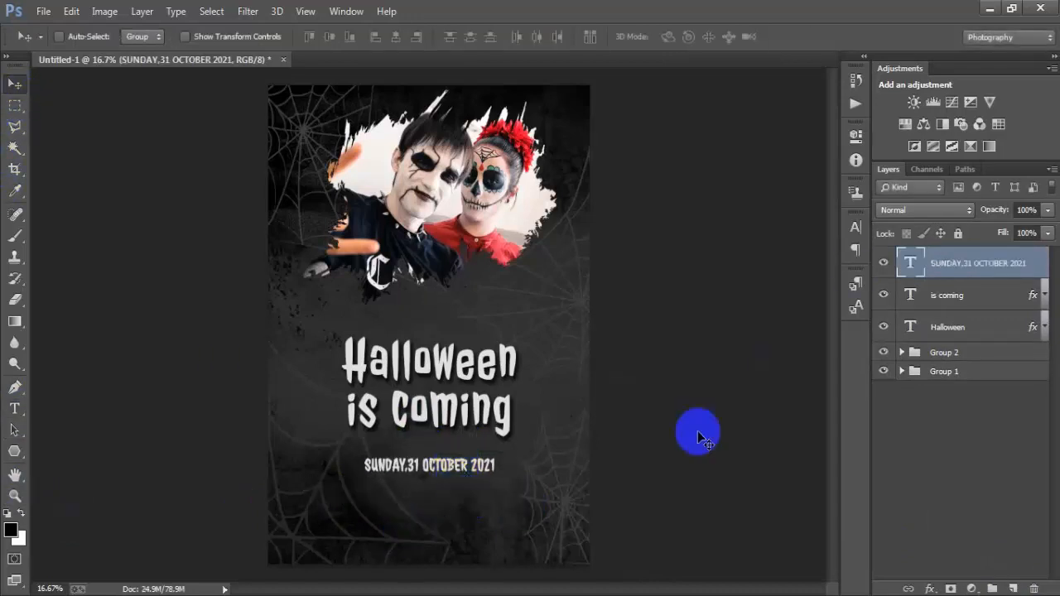
# Turn off faux bold for the date text and change its font to Roboto Slab
pyautogui.click(856, 227)
pyautogui.click(708, 237)
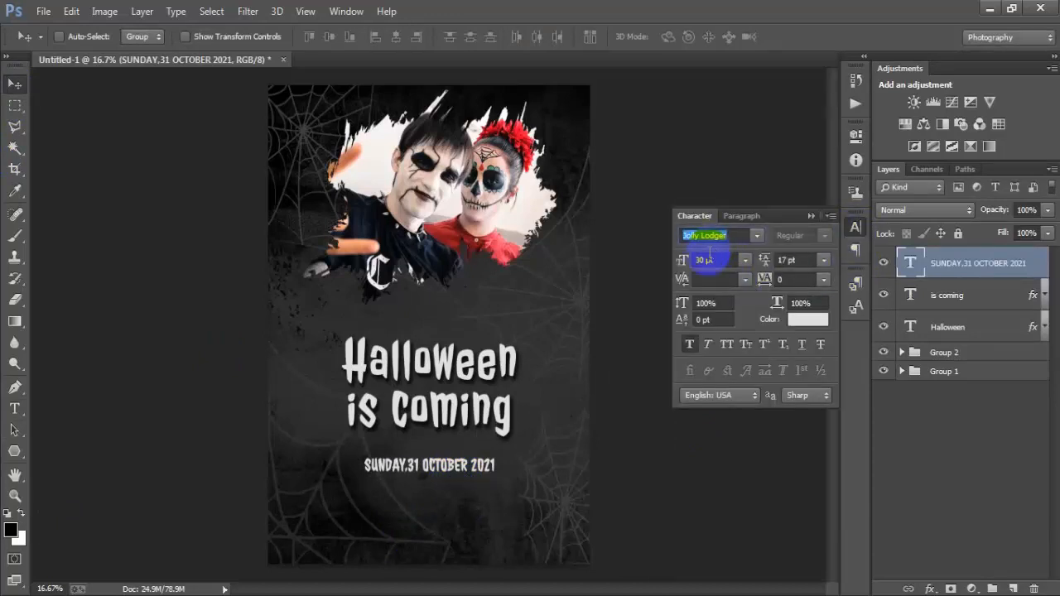
pyautogui.click(690, 345)
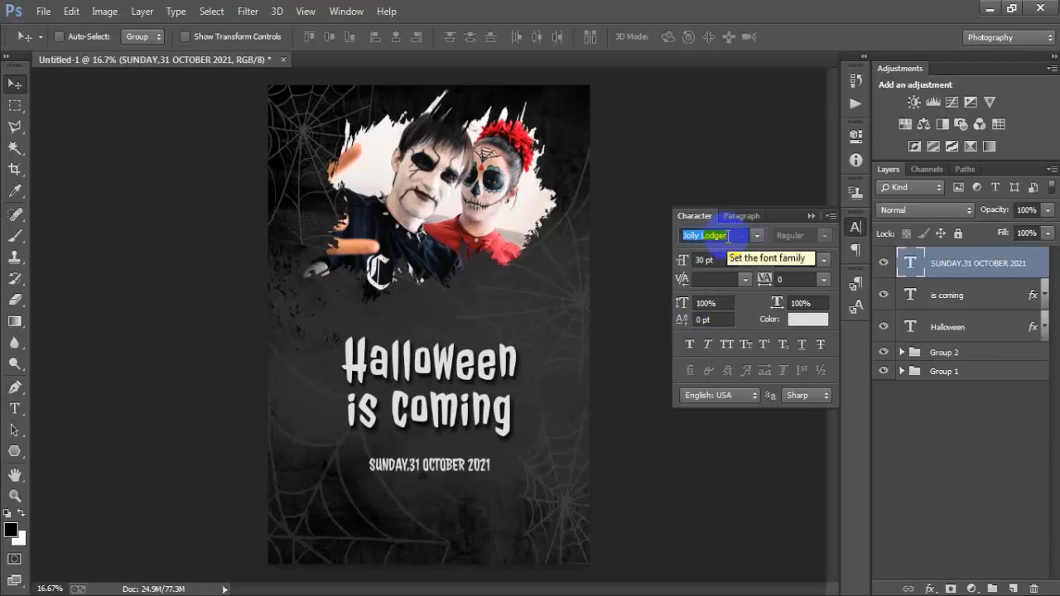
pyautogui.write('Ro')
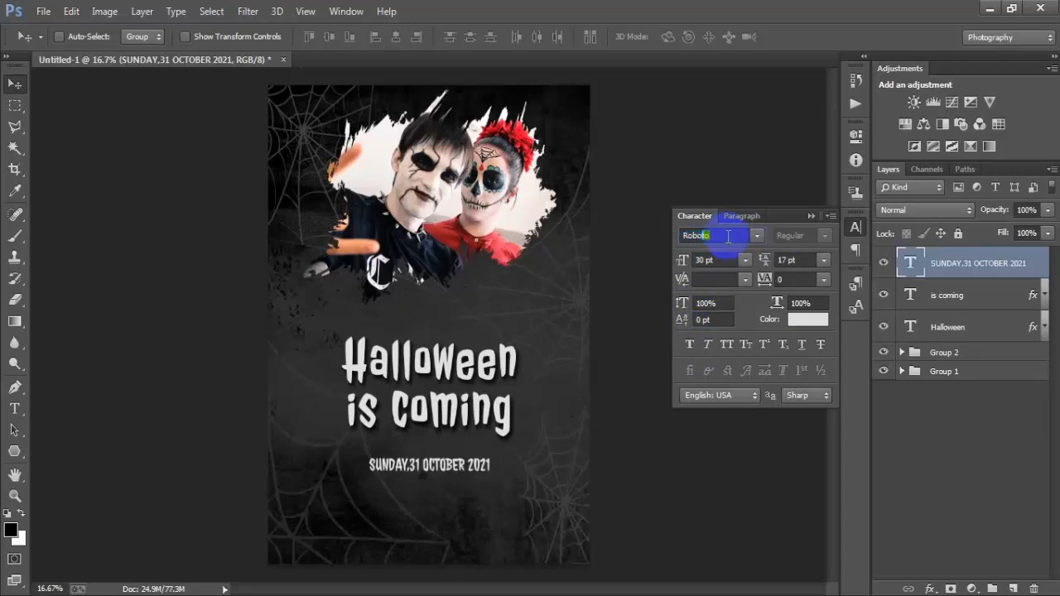
pyautogui.write('bo')
pyautogui.click(756, 235)
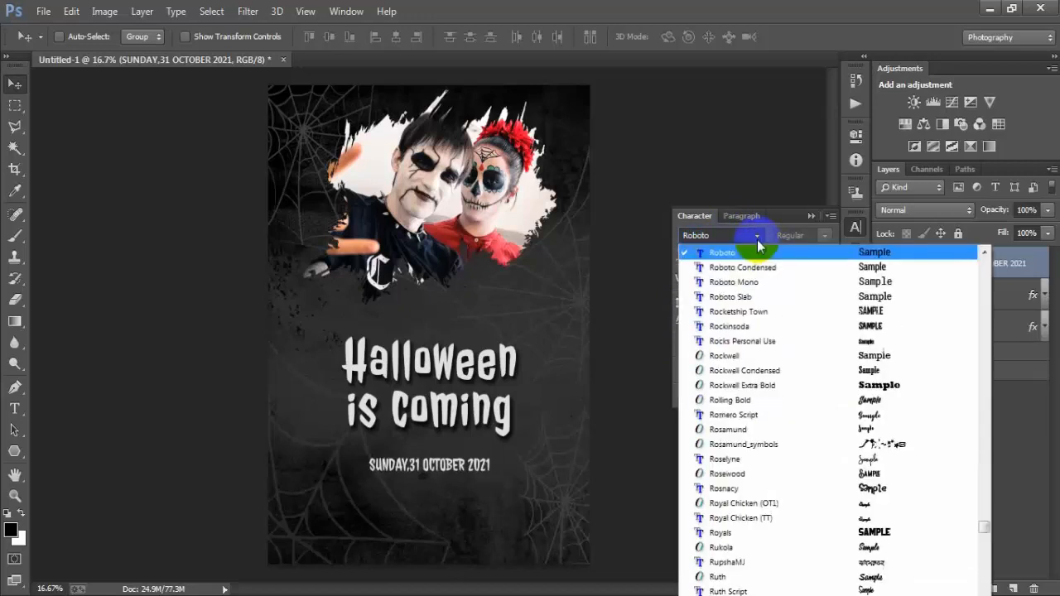
pyautogui.click(756, 296)
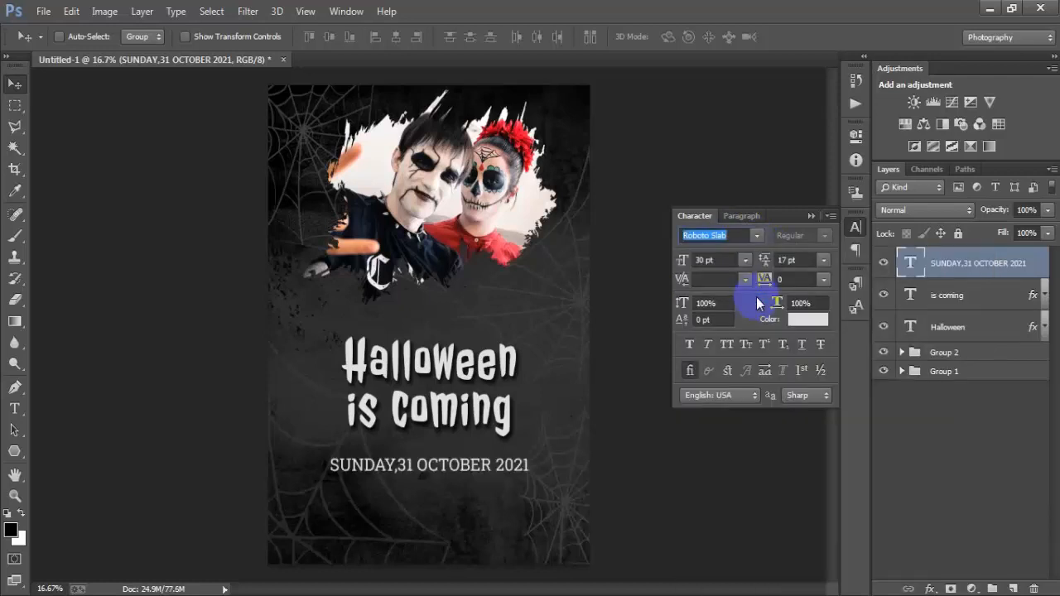
# Set the date text to 19 pt with faux bold and close the character settings
pyautogui.click(682, 262)
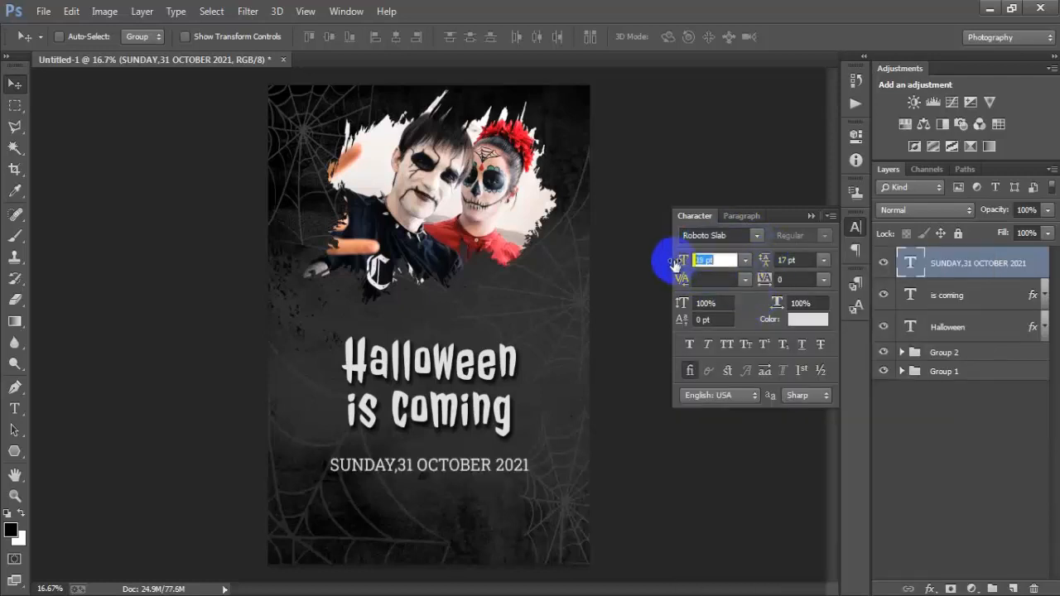
pyautogui.write('19')
pyautogui.press('Return')
pyautogui.click(690, 345)
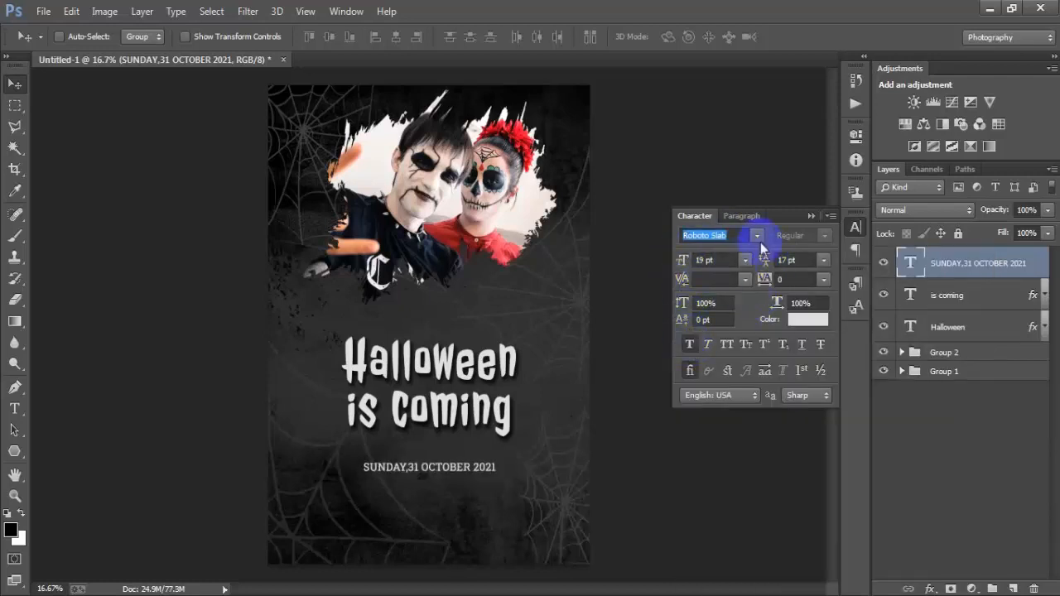
pyautogui.click(811, 216)
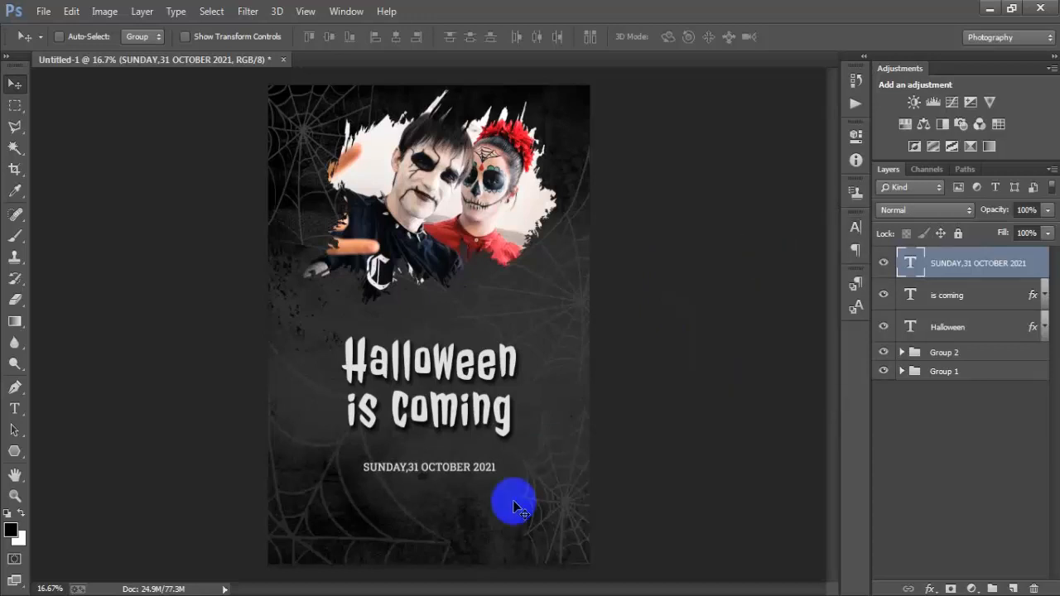
# Scale the date text down slightly and centre it horizontally on the Halloween text layer
pyautogui.hotkey('ctrl', 't')
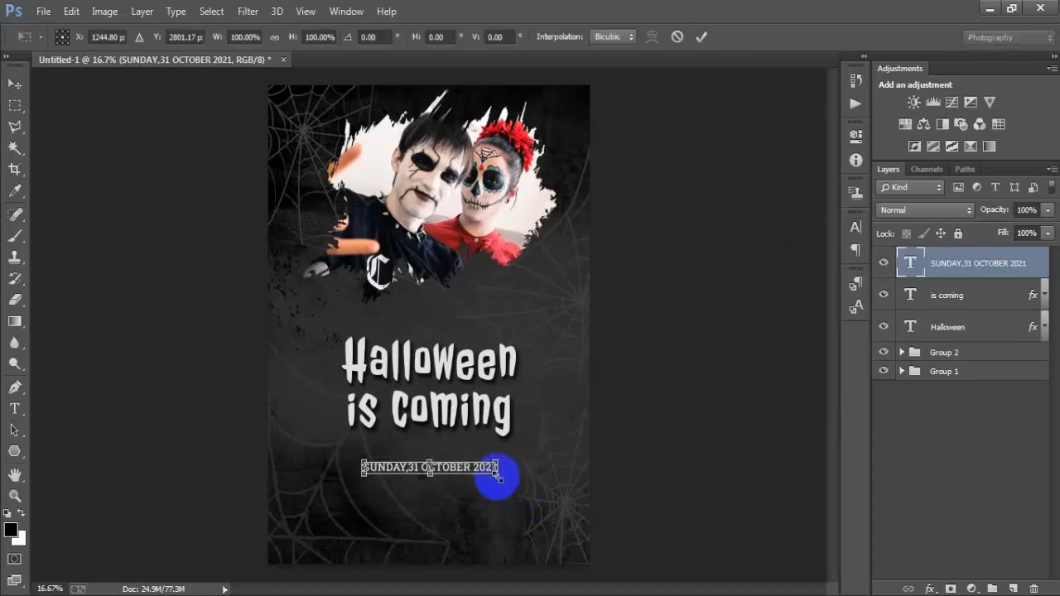
pyautogui.moveTo(498, 476)
pyautogui.mouseDown()
pyautogui.moveTo(513, 478)
pyautogui.moveTo(495, 474)
pyautogui.mouseUp()
pyautogui.click(702, 38)
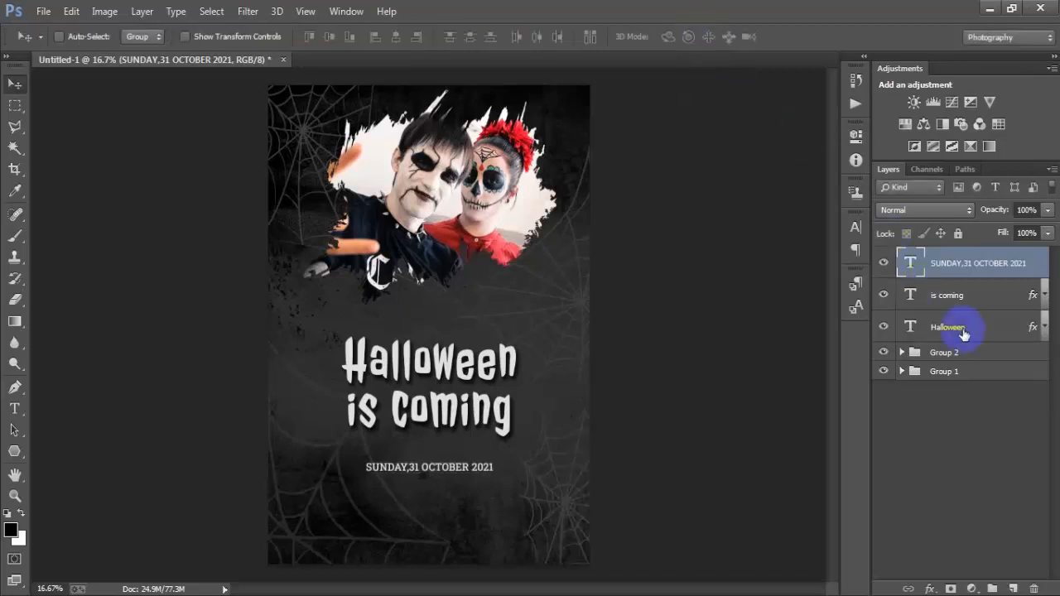
pyautogui.keyDown('ctrl'); pyautogui.click(973, 331); pyautogui.keyUp('ctrl')
pyautogui.click(396, 38)
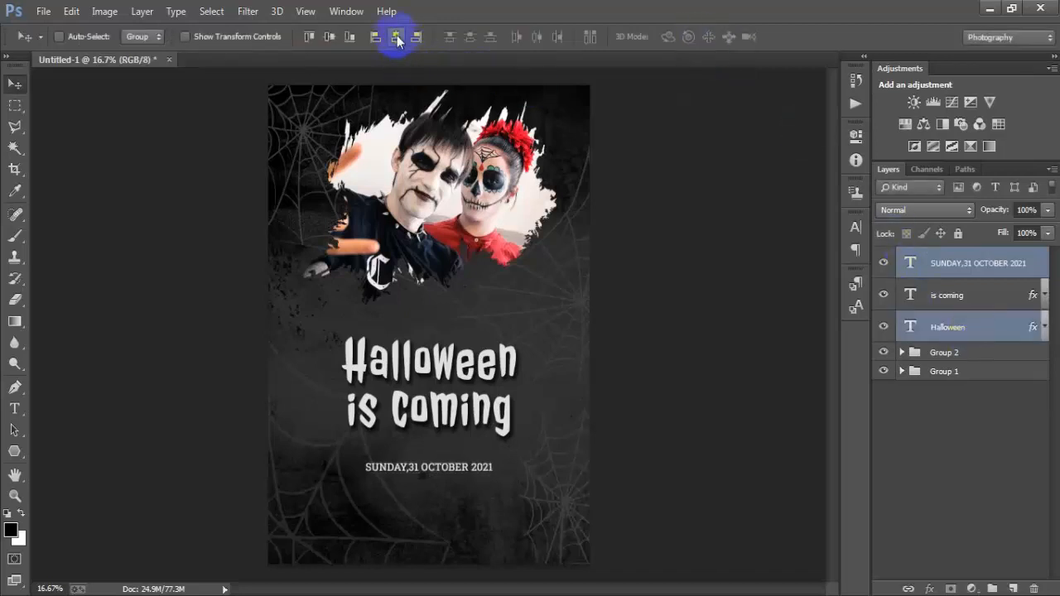
# Nudge the date line upward so it sits closely beneath the "is coming" title
pyautogui.click(987, 269)
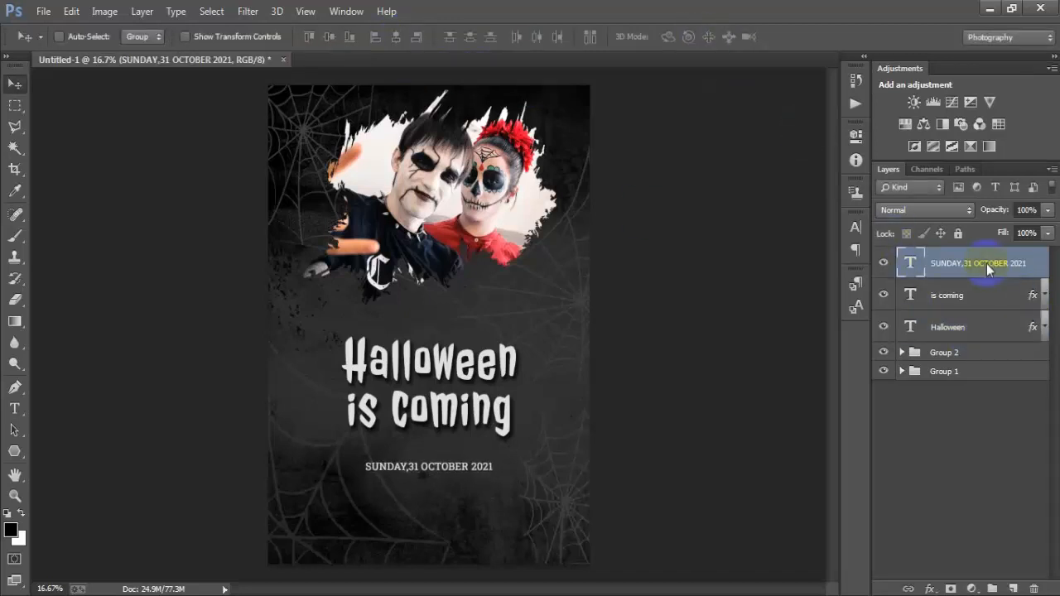
pyautogui.hotkey('shift', 'Up')
pyautogui.hotkey('shift', 'Up')
pyautogui.hotkey('shift', 'Up')
pyautogui.hotkey('shift', 'Up')
pyautogui.hotkey('shift', 'Up')
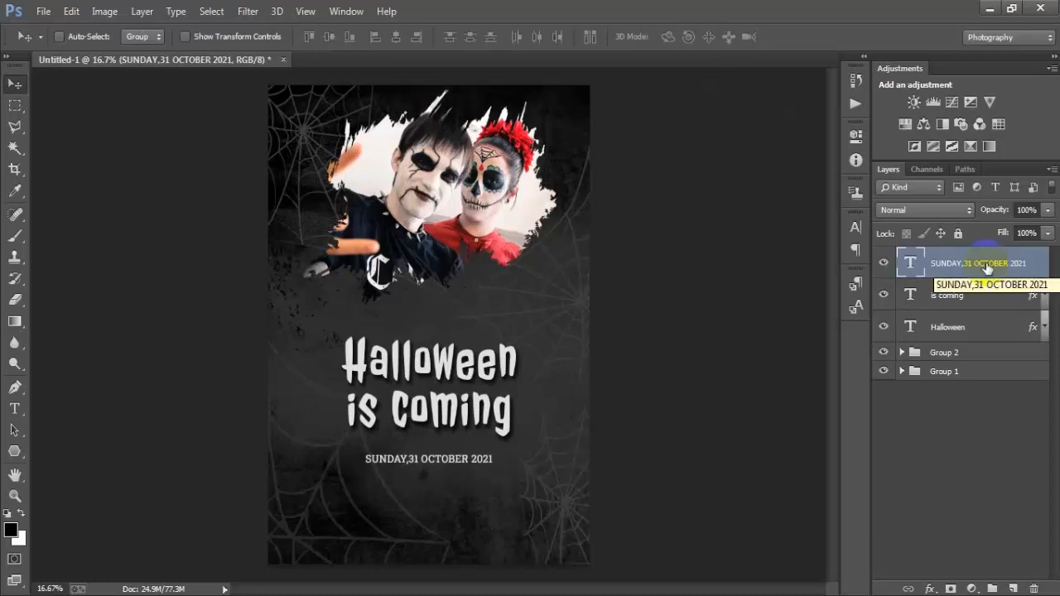
pyautogui.hotkey('shift', 'Up')
pyautogui.hotkey('shift', 'Up')
pyautogui.hotkey('shift', 'Up')
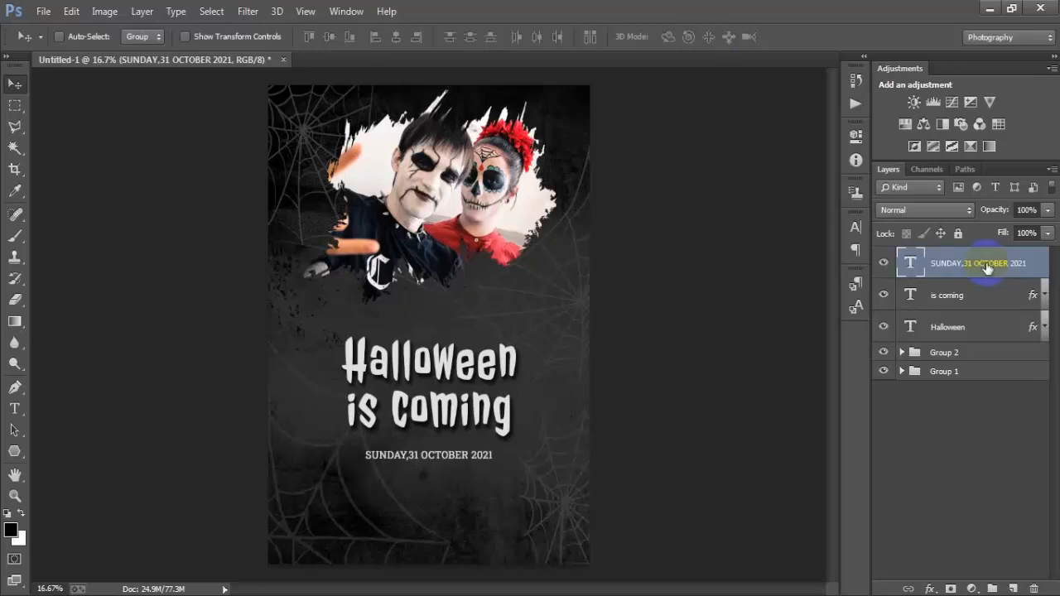
pyautogui.hotkey('shift', 'Up')
pyautogui.hotkey('shift', 'Up')
pyautogui.hotkey('shift', 'Up')
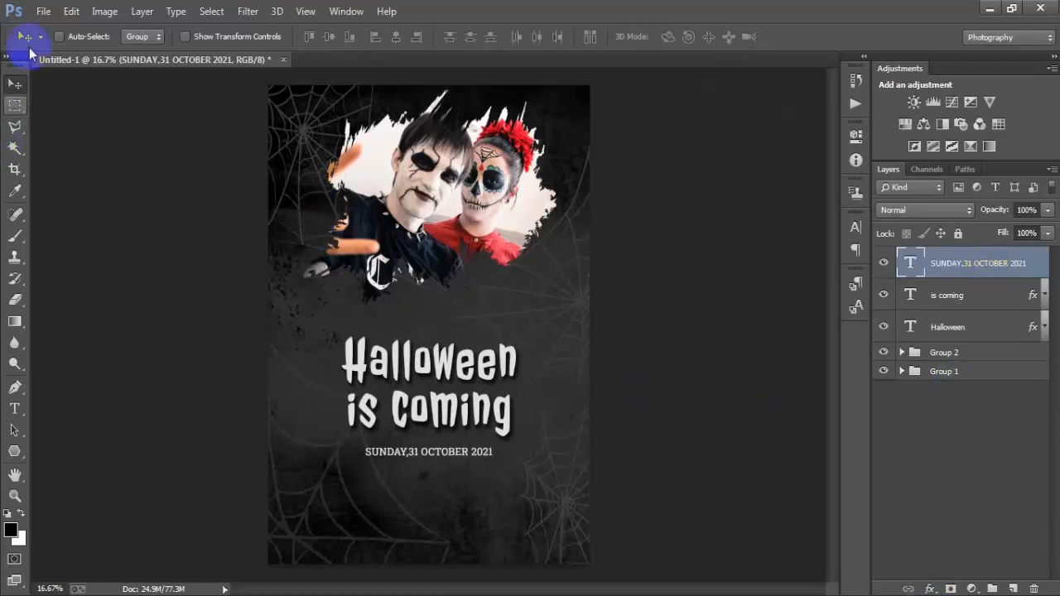
# Place the Info Tex file as a linked image above the date layer
pyautogui.click(43, 11)
pyautogui.click(86, 261)
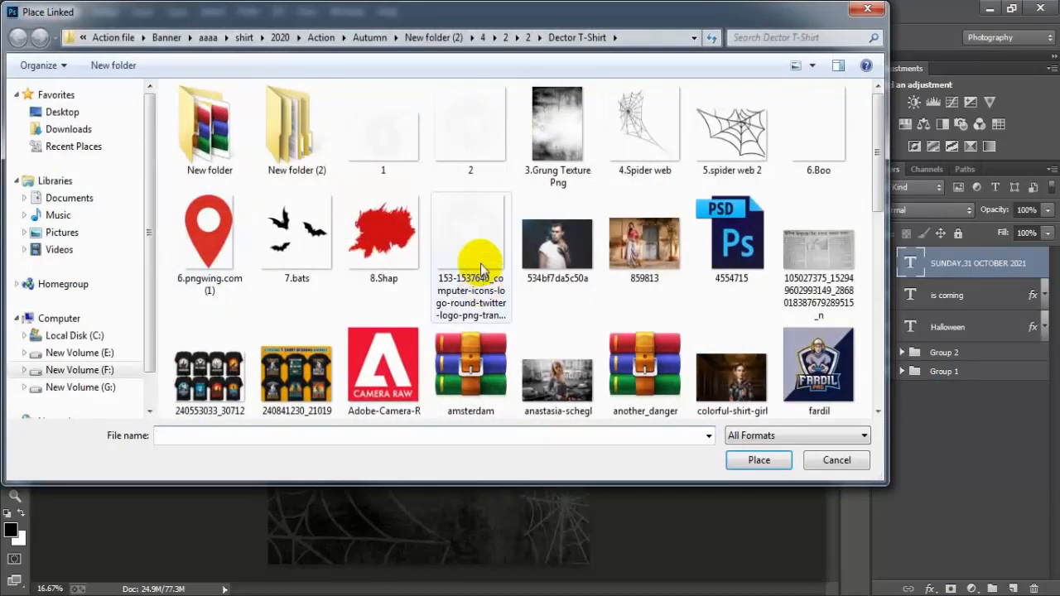
pyautogui.click(475, 245)
pyautogui.scroll(-3, 495, 329)
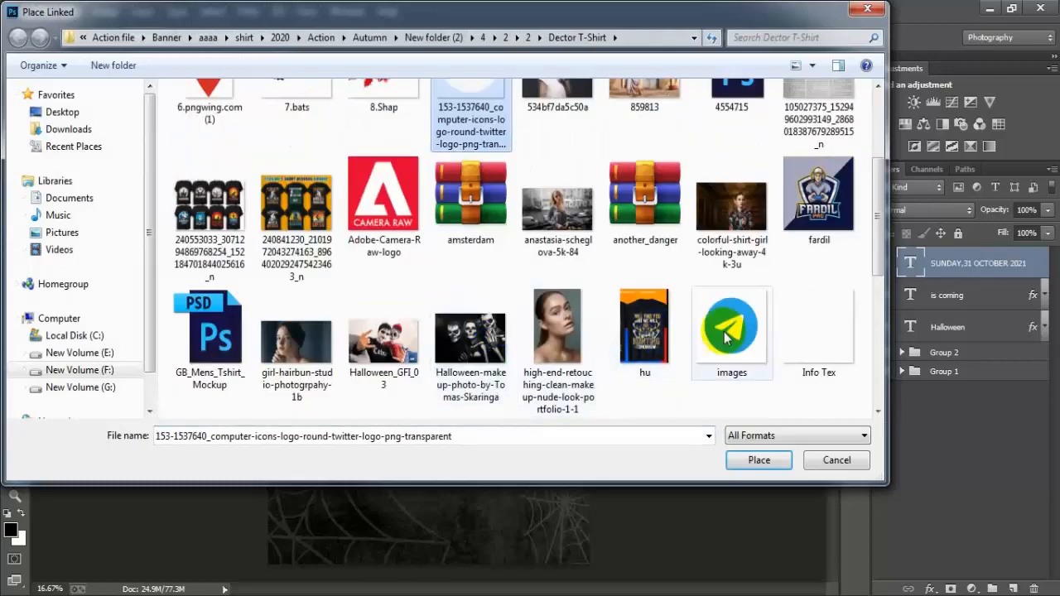
pyautogui.click(807, 386)
pyautogui.click(783, 458)
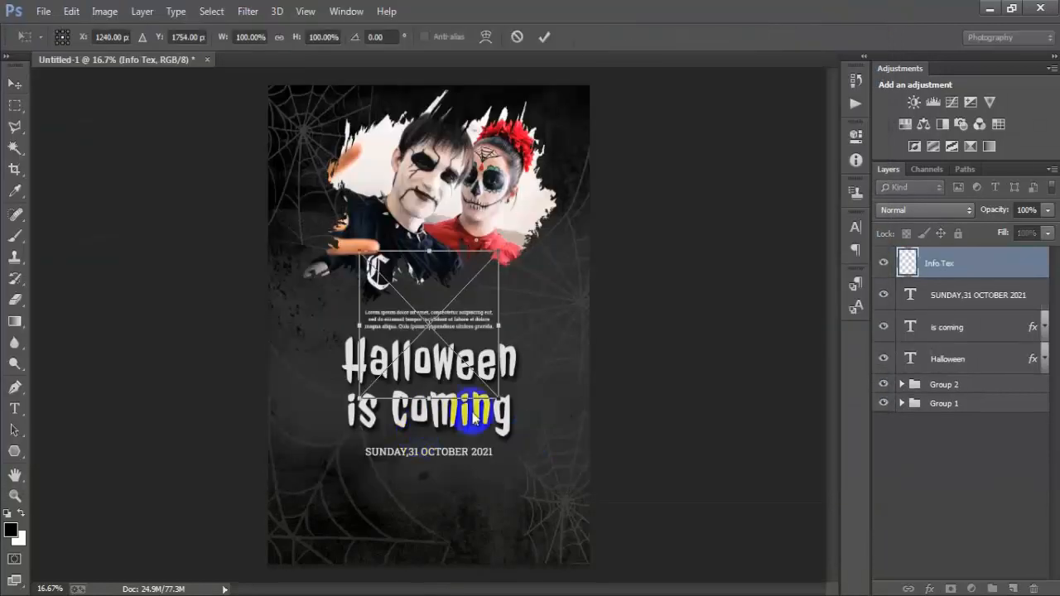
# Scale the placed info paragraph to about 188% and position it just beneath the date line
pyautogui.moveTo(498, 399); pyautogui.dragTo(577, 450)
pyautogui.moveTo(502, 344); pyautogui.dragTo(498, 492)
pyautogui.press('Down')
pyautogui.press('Down')
pyautogui.press('Down')
pyautogui.press('Down')
pyautogui.press('Down')
pyautogui.press('Down')
pyautogui.press('Down')
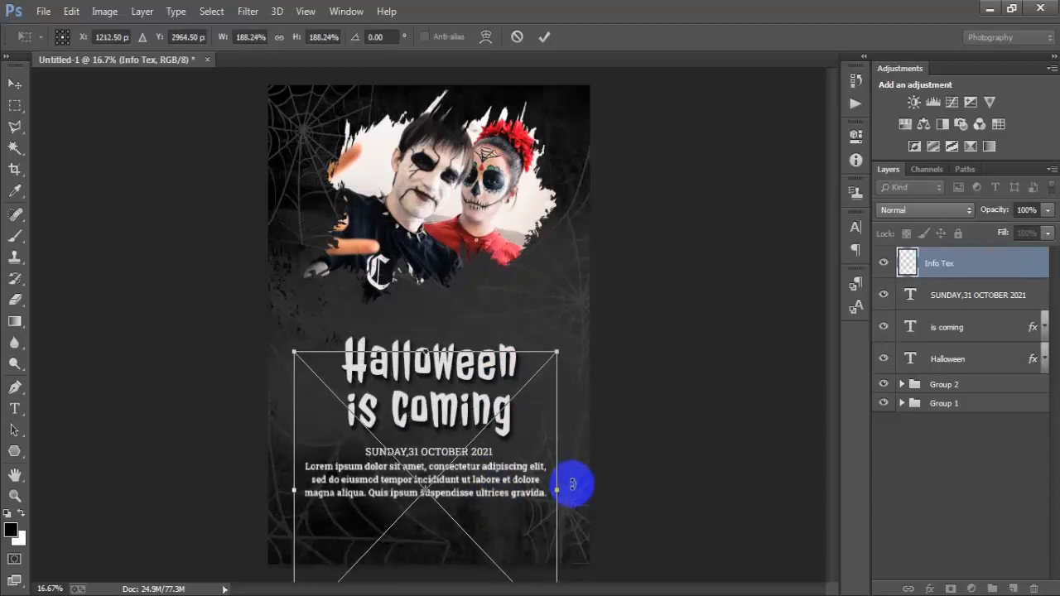
pyautogui.click(544, 37)
# Align the info paragraph, date line and both title text layers on their horizontal centres
pyautogui.keyDown('shift'); pyautogui.click(999, 298); pyautogui.keyUp('shift')
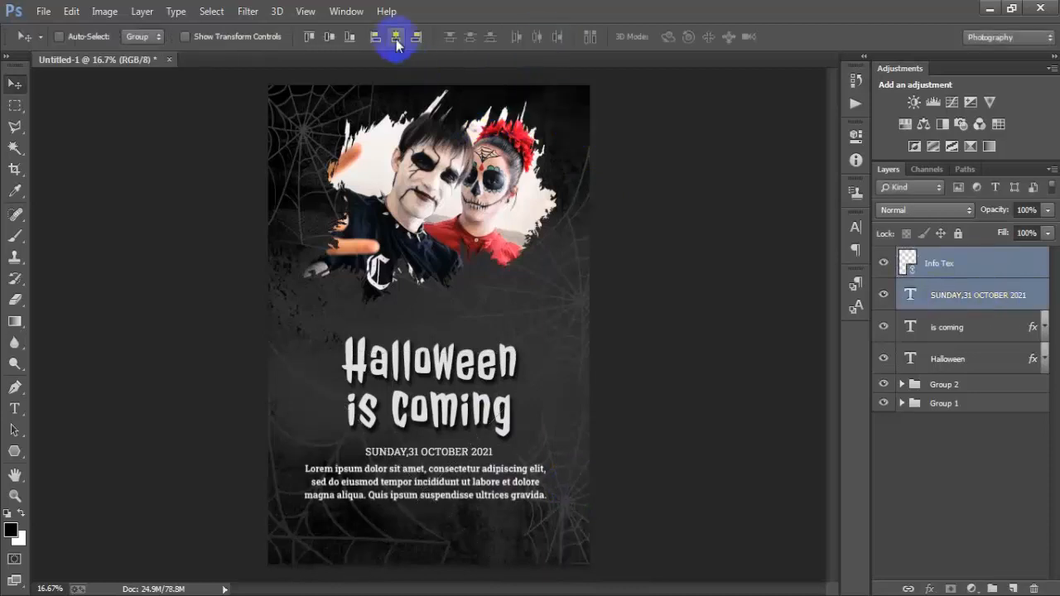
pyautogui.click(396, 38)
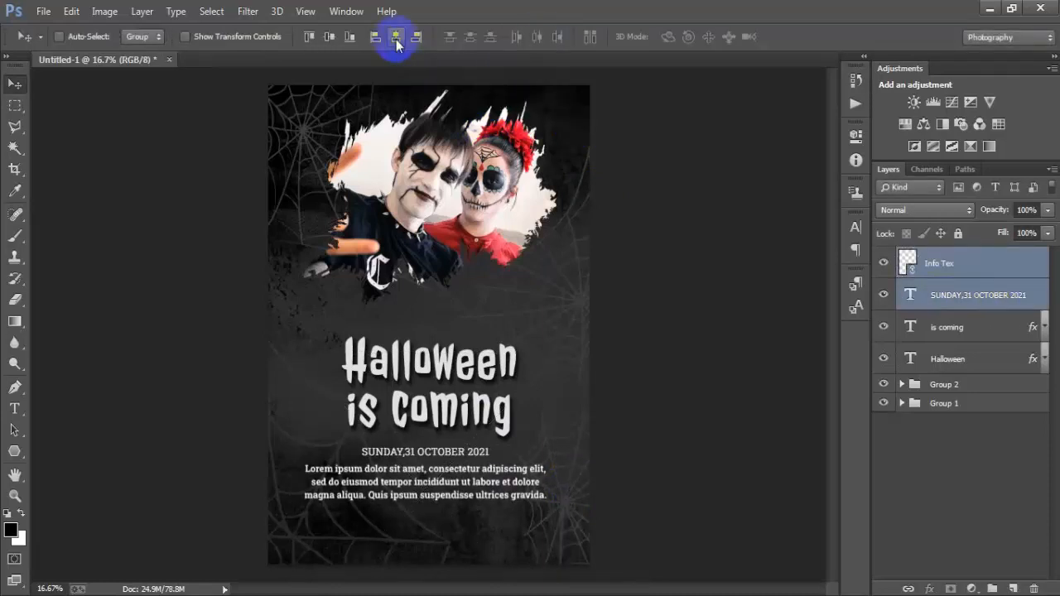
pyautogui.keyDown('shift'); pyautogui.click(999, 329); pyautogui.keyUp('shift')
pyautogui.keyDown('shift'); pyautogui.click(999, 358); pyautogui.keyUp('shift')
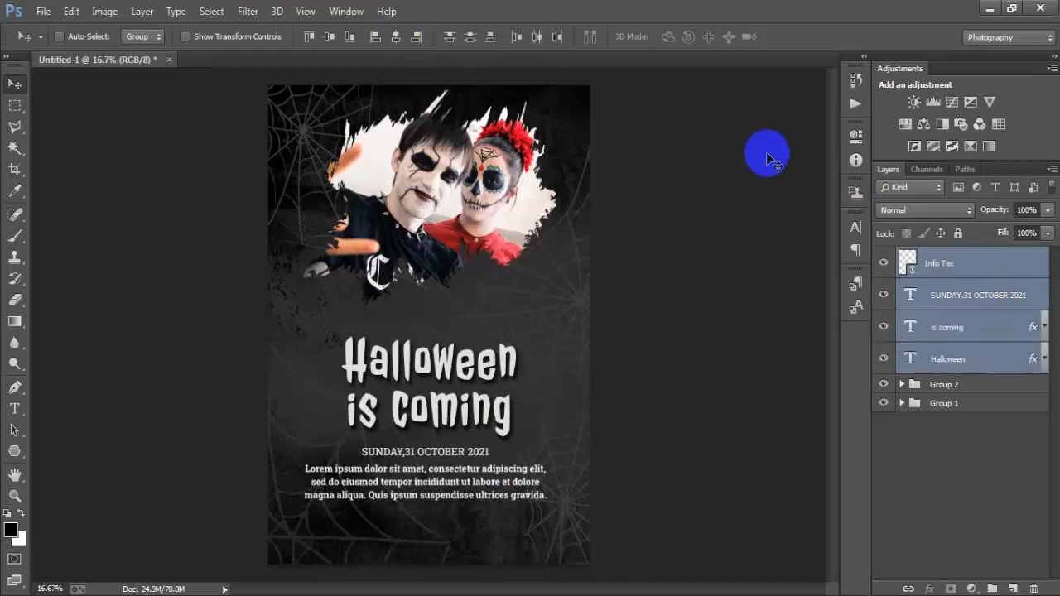
pyautogui.click(395, 37)
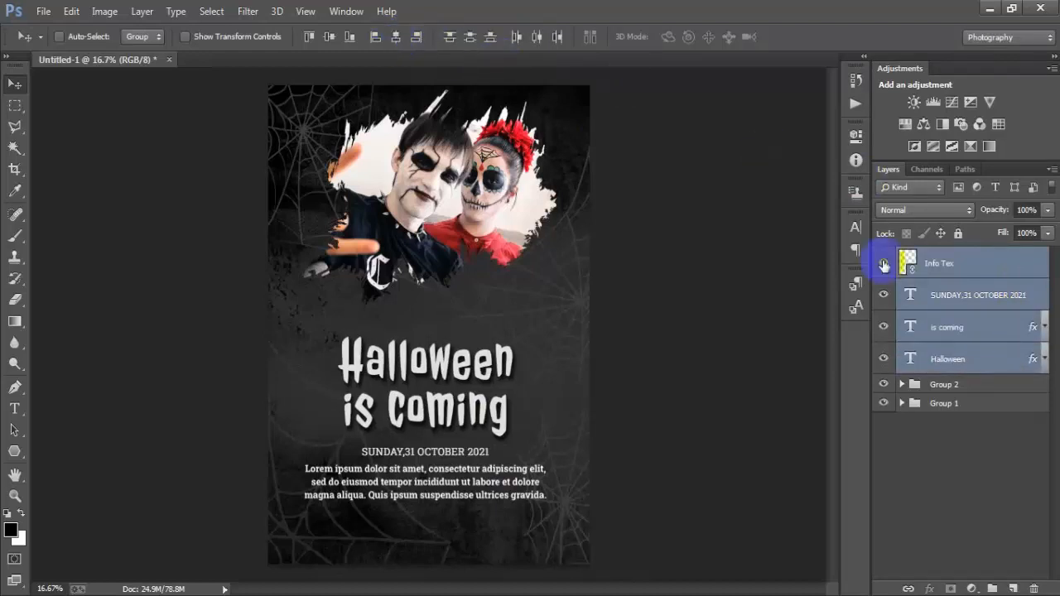
# Fine-tune the vertical positions of the info paragraph and the date line beneath the title
pyautogui.click(993, 269)
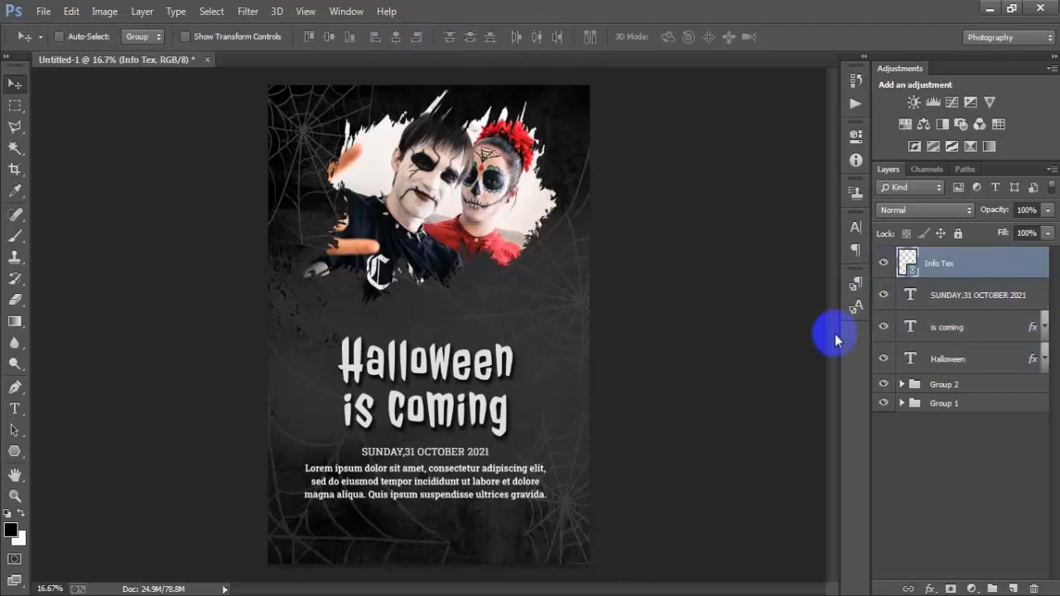
pyautogui.click(954, 299)
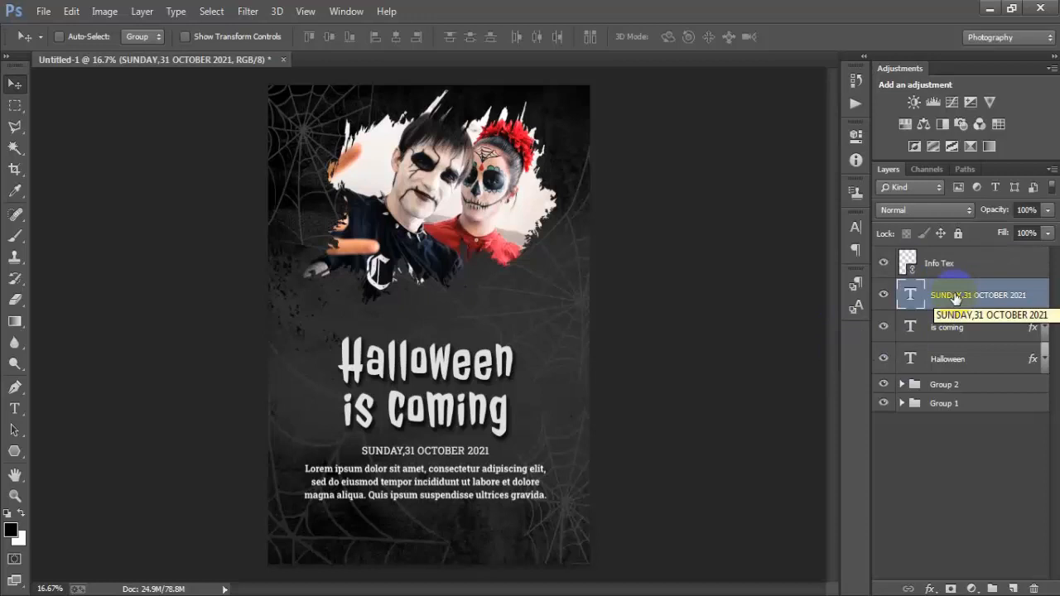
pyautogui.keyDown('shift'); pyautogui.click(977, 269); pyautogui.keyUp('shift')
pyautogui.keyDown('shift'); pyautogui.click(968, 362); pyautogui.keyUp('shift')
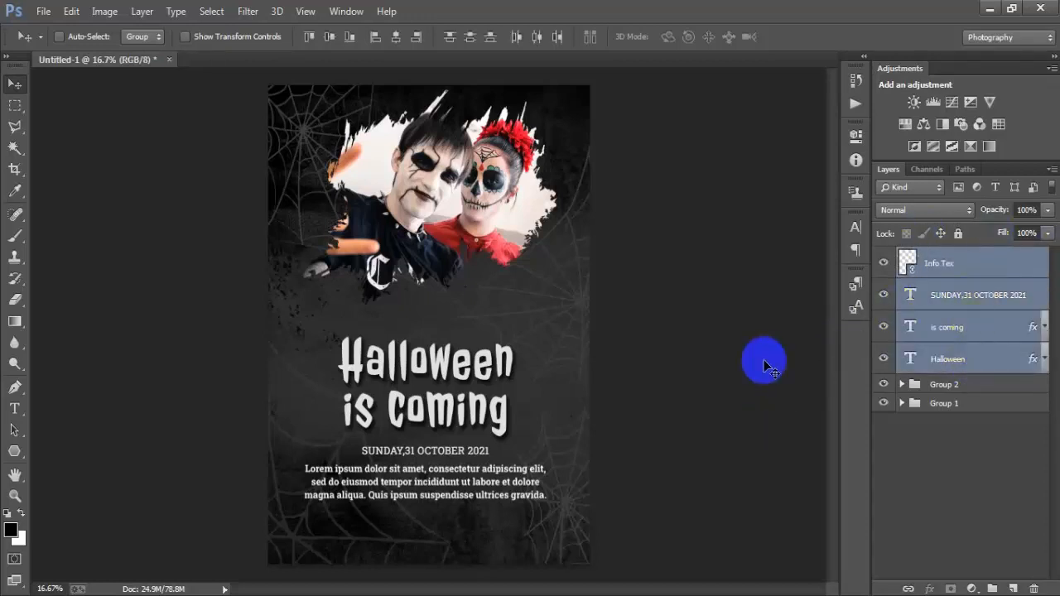
# Nudge the date line and info paragraph slightly up together and group them with the two title layers
pyautogui.click(990, 295)
pyautogui.keyDown('shift'); pyautogui.click(983, 265); pyautogui.keyUp('shift')
pyautogui.press('Up')
pyautogui.press('Up')
pyautogui.press('Up')
pyautogui.press('Up')
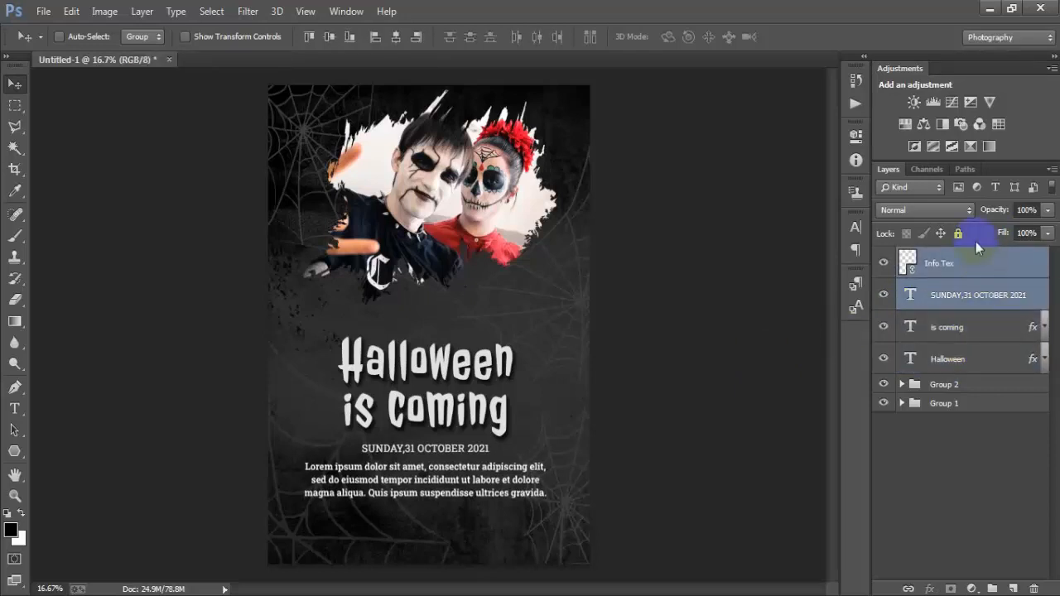
pyautogui.keyDown('shift'); pyautogui.click(970, 358); pyautogui.keyUp('shift')
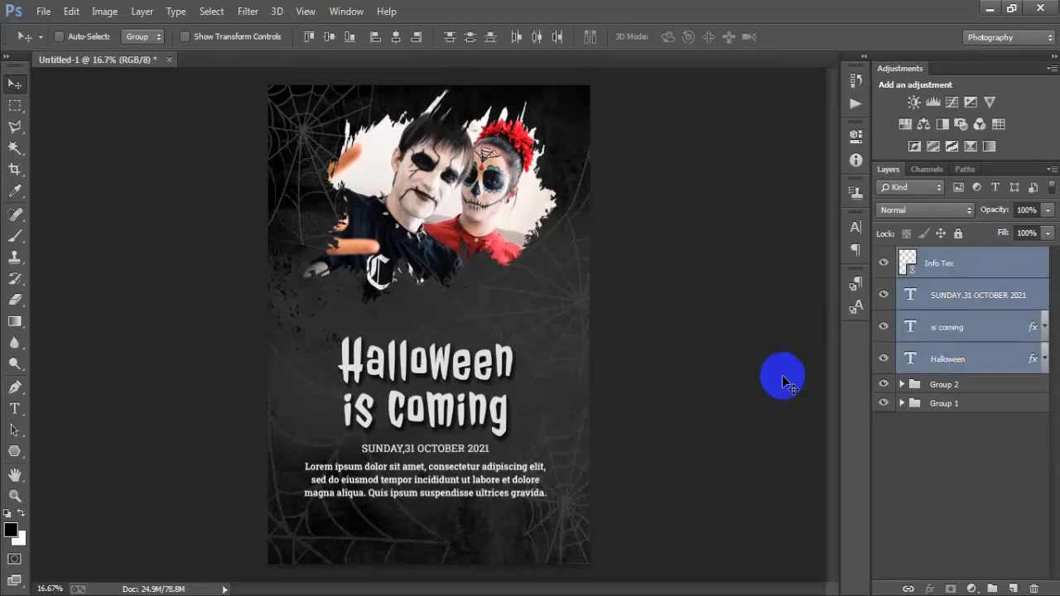
pyautogui.hotkey('ctrl', 'g')
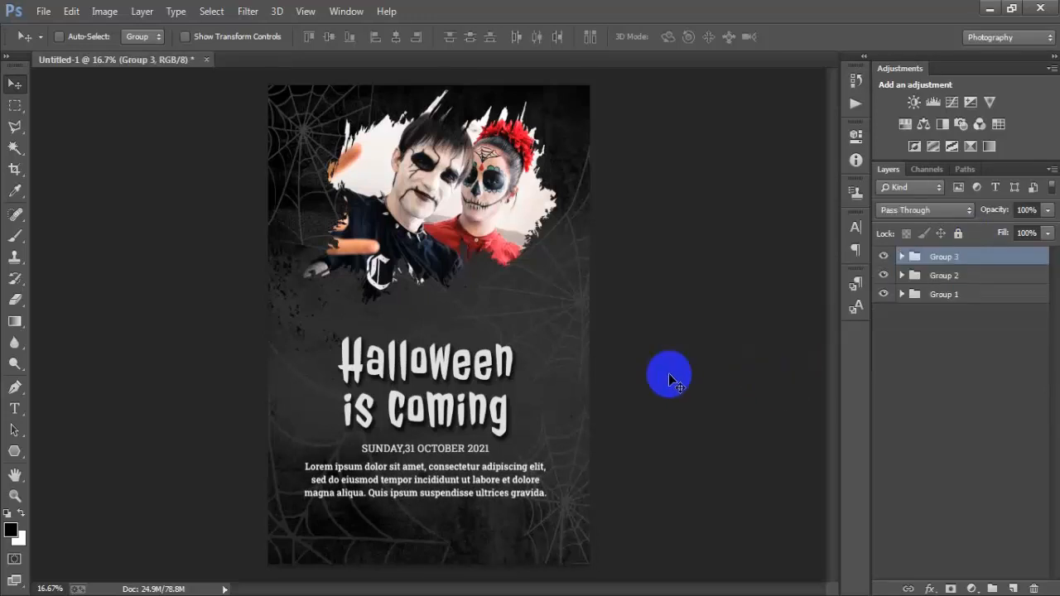
# Place the linked 6.Boo ghost image and shrink it to about 12% just above the Halloween title
pyautogui.click(43, 10)
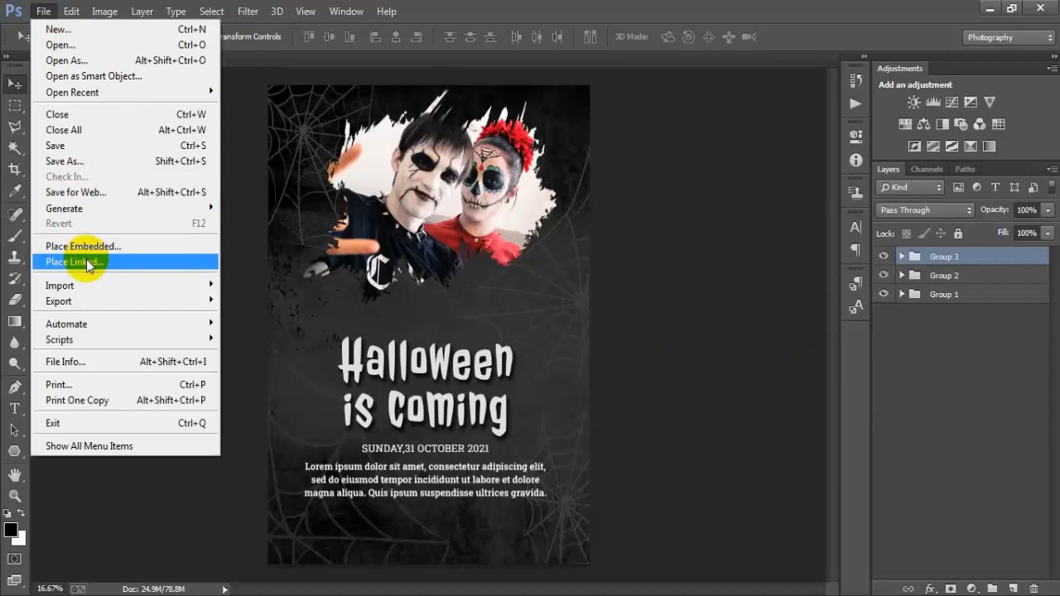
pyautogui.click(86, 261)
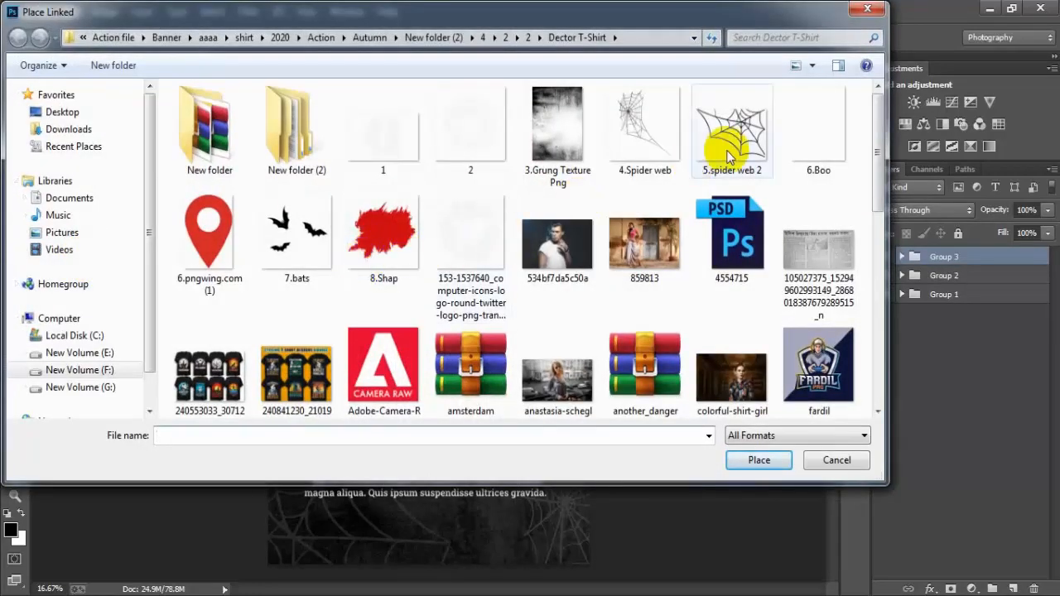
pyautogui.click(795, 140)
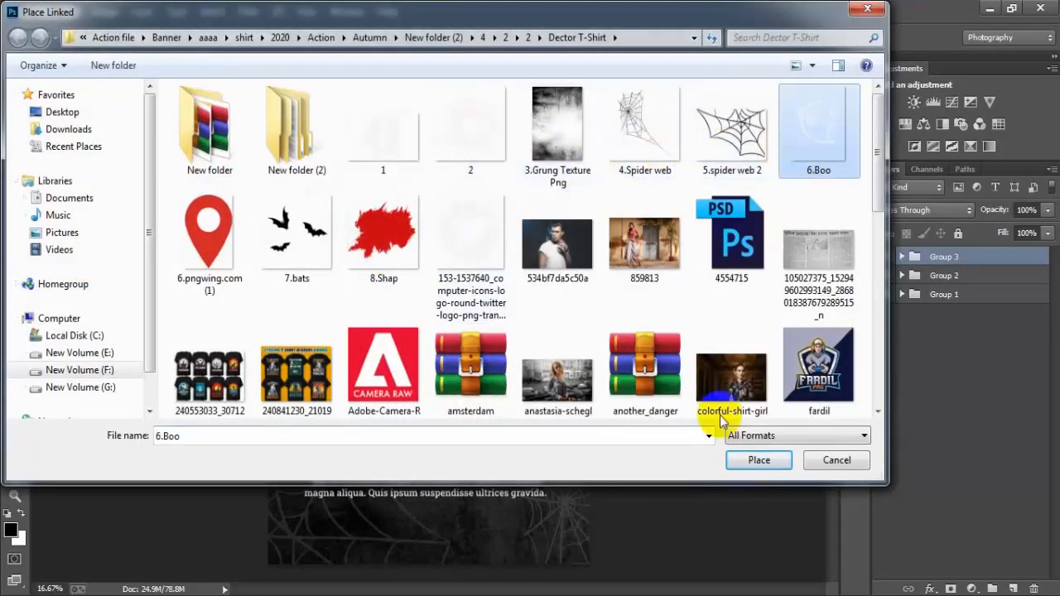
pyautogui.click(758, 459)
pyautogui.moveTo(577, 535); pyautogui.dragTo(416, 314)
pyautogui.click(544, 37)
# Scale the ghost icon down to about 10.4%
pyautogui.hotkey('ctrl', 't')
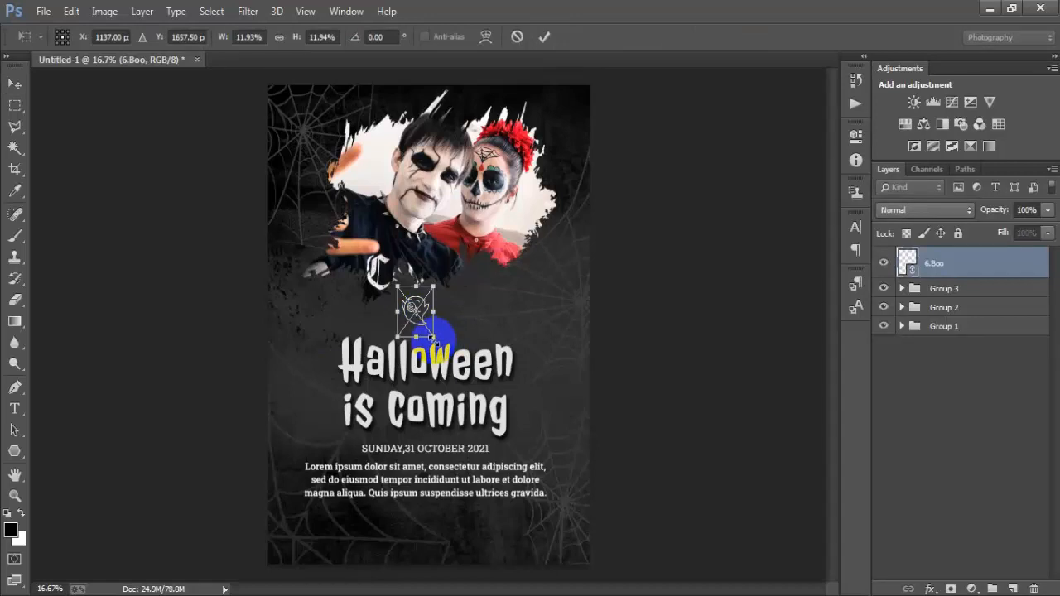
pyautogui.moveTo(431, 336); pyautogui.dragTo(429, 332)
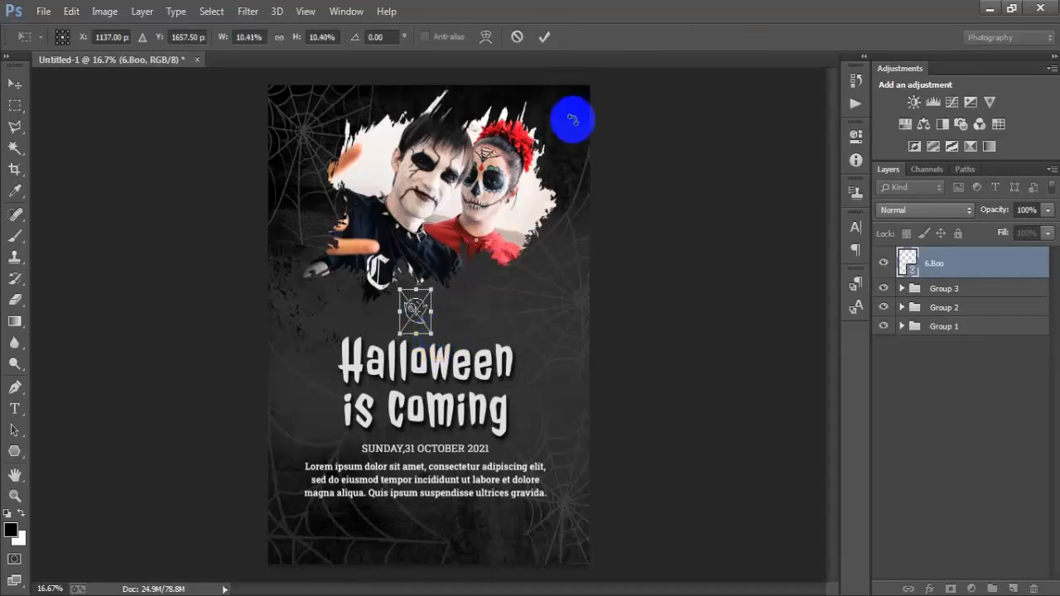
pyautogui.click(546, 39)
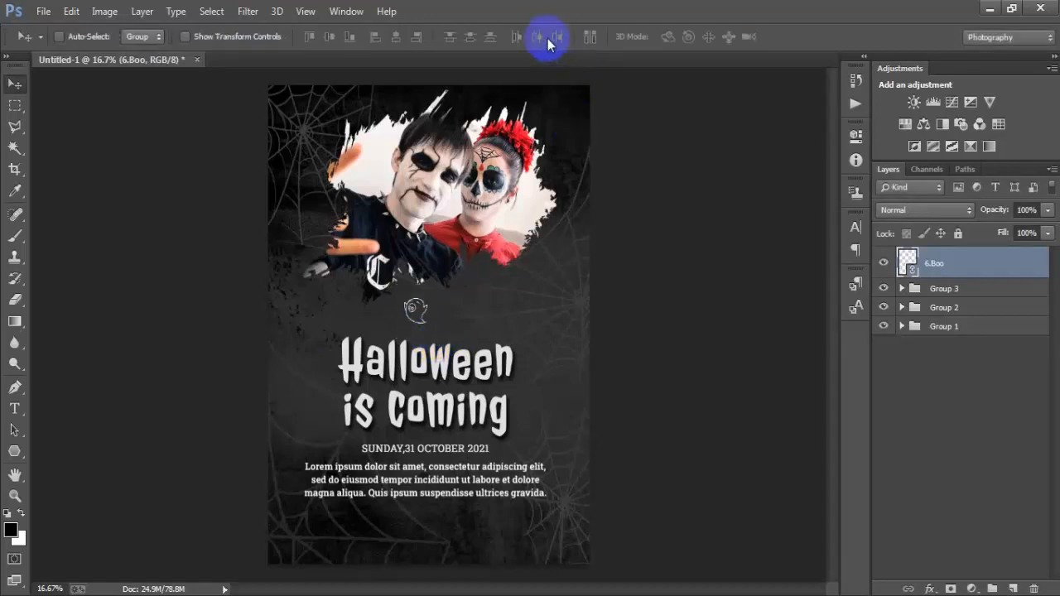
# Centre the ghost icon horizontally on the canvas using Layer 0 and shift it slightly to the left
pyautogui.click(900, 326)
pyautogui.keyDown('ctrl'); pyautogui.click(945, 547); pyautogui.keyUp('ctrl')
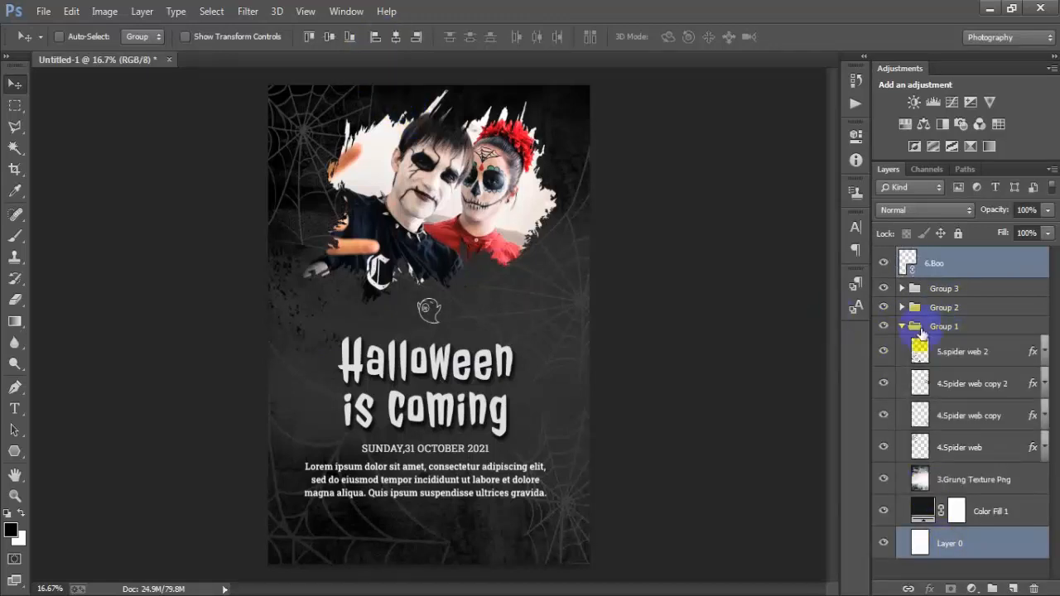
pyautogui.click(973, 278)
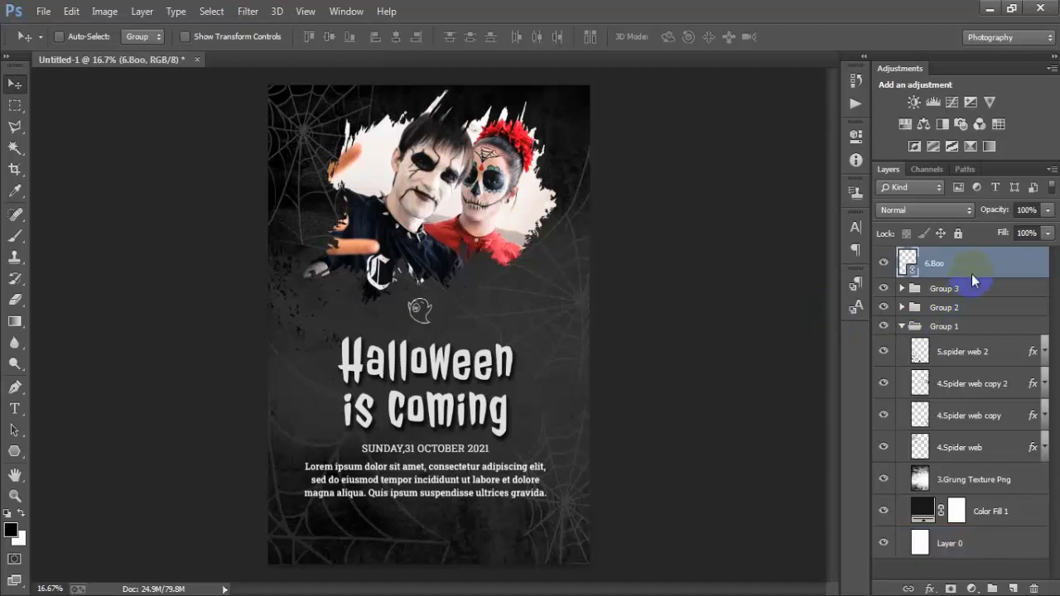
# Add the words "YOUR" and "LOGO" as two stacked text layers beside the ghost icon
pyautogui.click(753, 555)
pyautogui.click(447, 319)
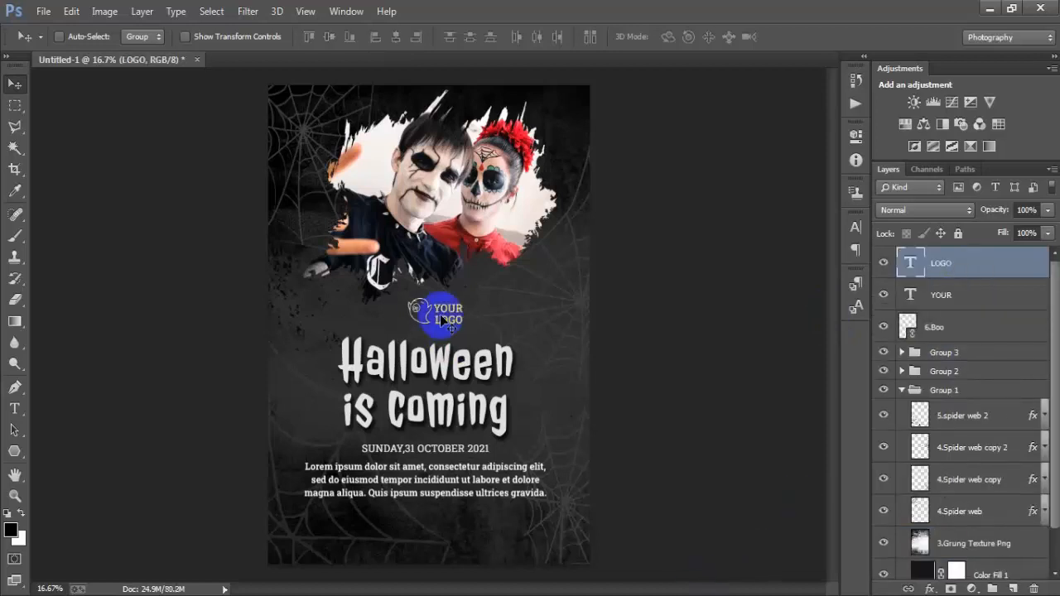
pyautogui.click(897, 271)
pyautogui.click(883, 298)
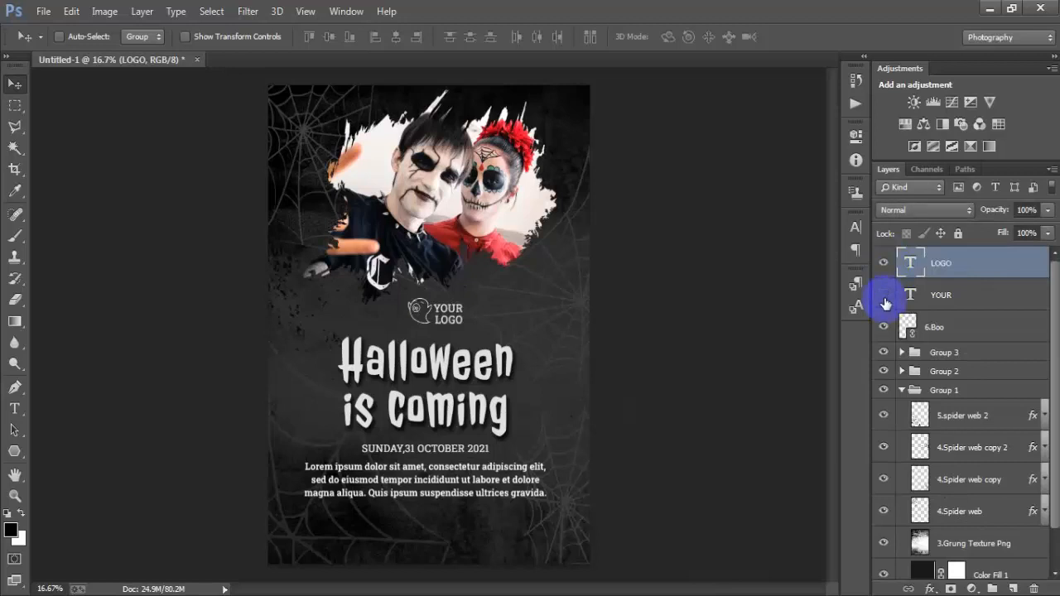
pyautogui.click(883, 298)
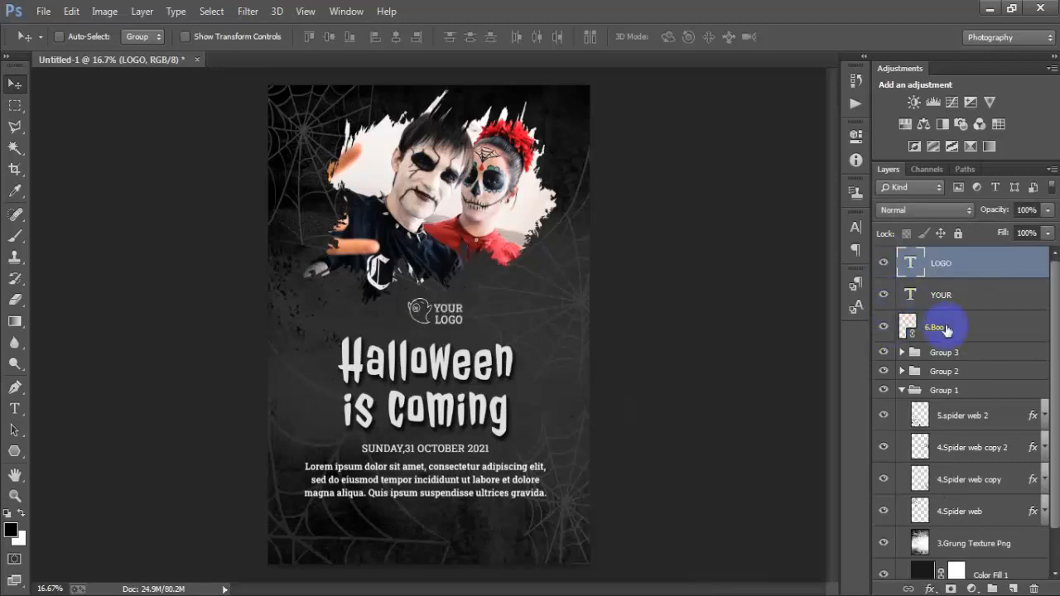
# Group the LOGO, YOUR and 6.Boo layers into one logo group, checking each layer's visibility
pyautogui.keyDown('ctrl'); pyautogui.click(944, 325); pyautogui.keyUp('ctrl')
pyautogui.keyDown('ctrl'); pyautogui.click(944, 295); pyautogui.keyUp('ctrl')
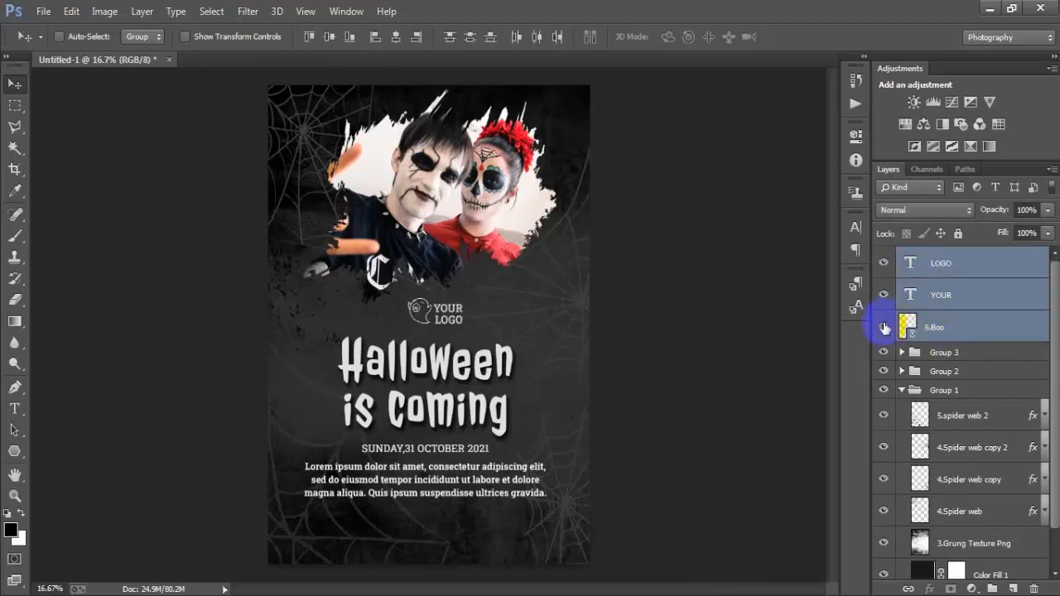
pyautogui.click(883, 327)
pyautogui.click(884, 296)
pyautogui.click(884, 297)
pyautogui.click(884, 265)
pyautogui.click(884, 265)
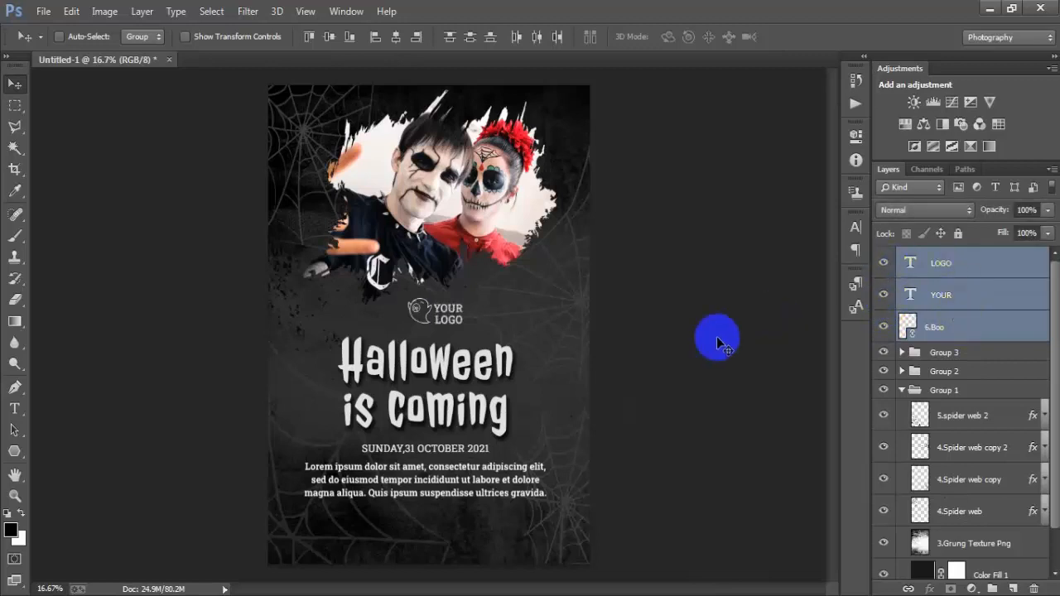
pyautogui.hotkey('ctrl', 'g')
# Centre the logo group horizontally on the canvas using Layer 0 and collapse Group 1
pyautogui.keyDown('ctrl'); pyautogui.click(967, 536); pyautogui.keyUp('ctrl')
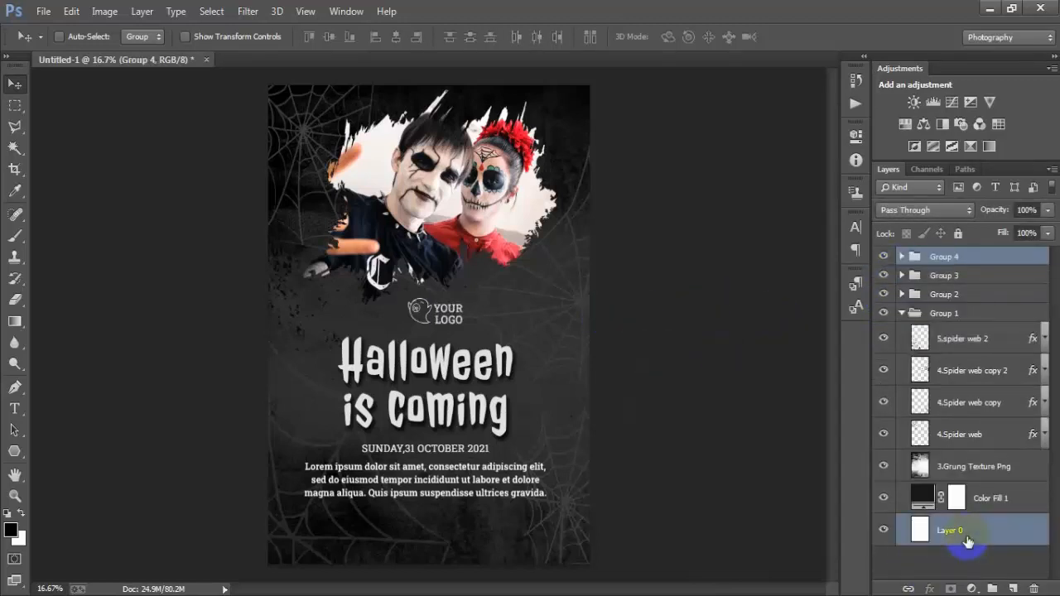
pyautogui.click(397, 38)
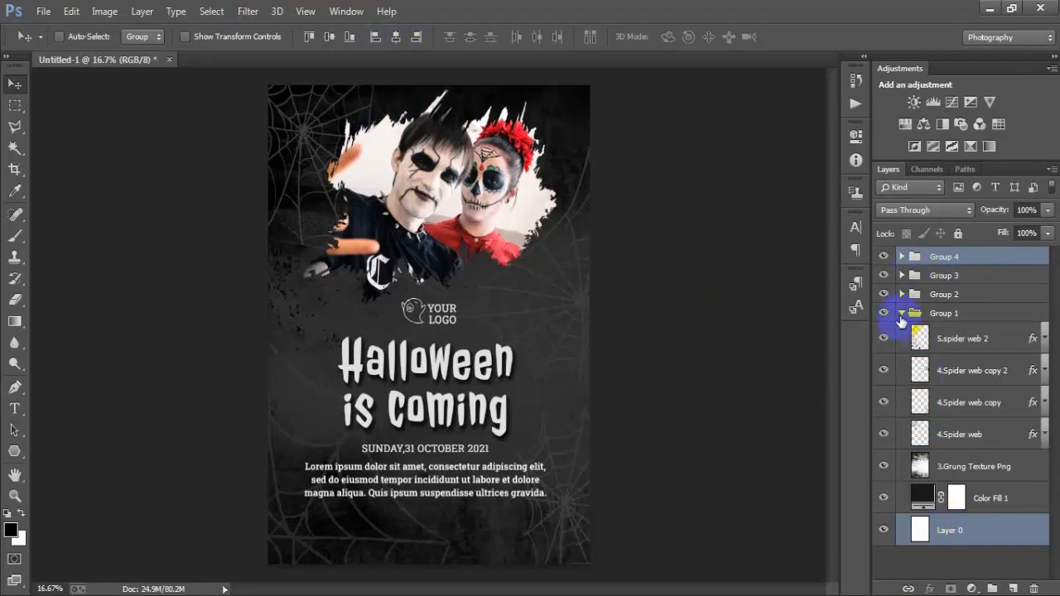
pyautogui.click(902, 316)
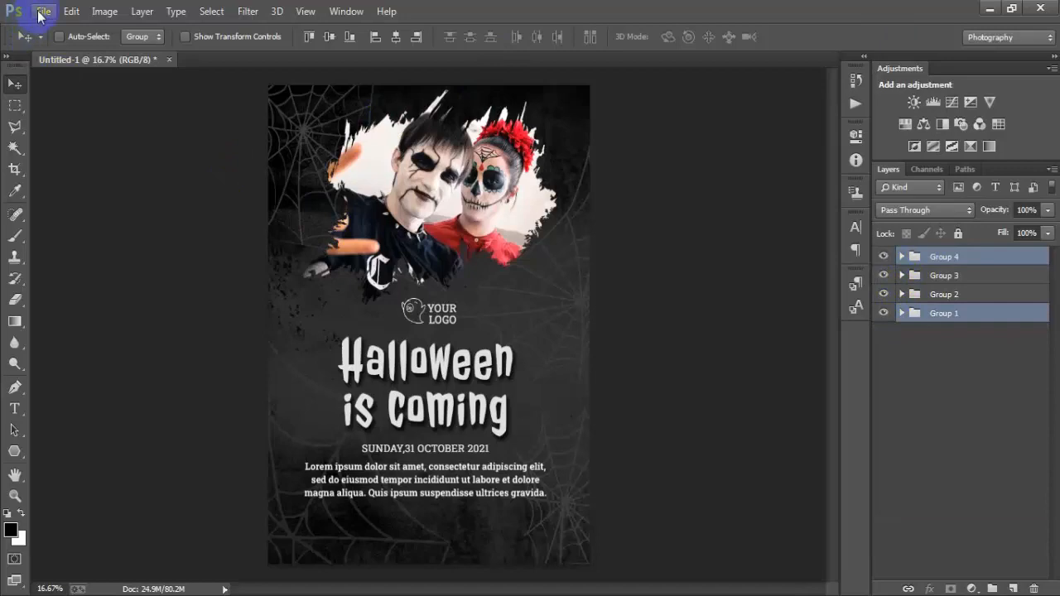
# Place 7.bats as a linked image above Group 4, scaled to about 49.5% and positioned between the photo and title, beside the ghost logo
pyautogui.click(932, 258)
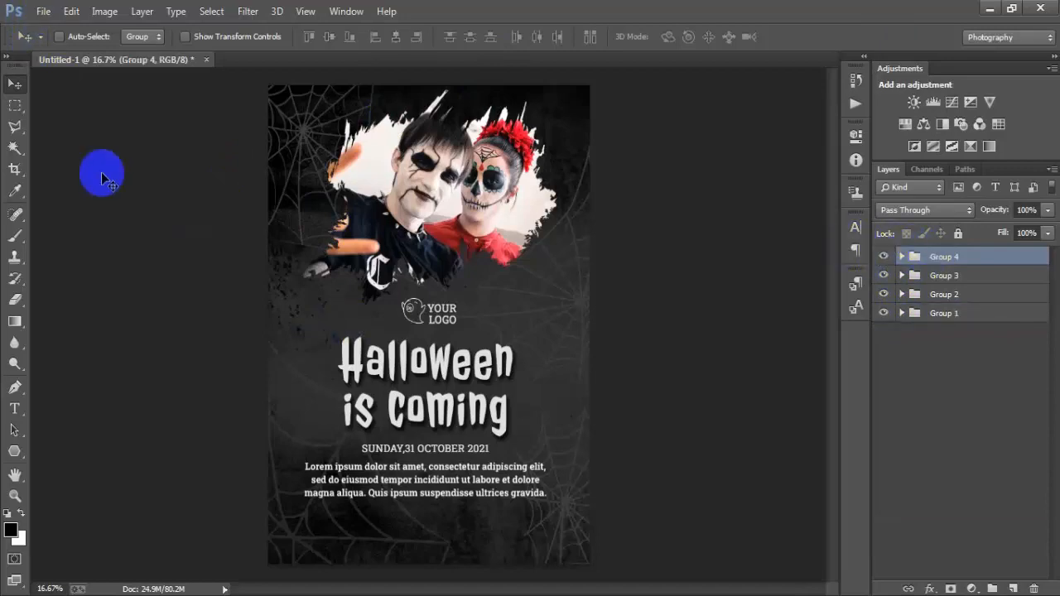
pyautogui.click(43, 12)
pyautogui.click(87, 261)
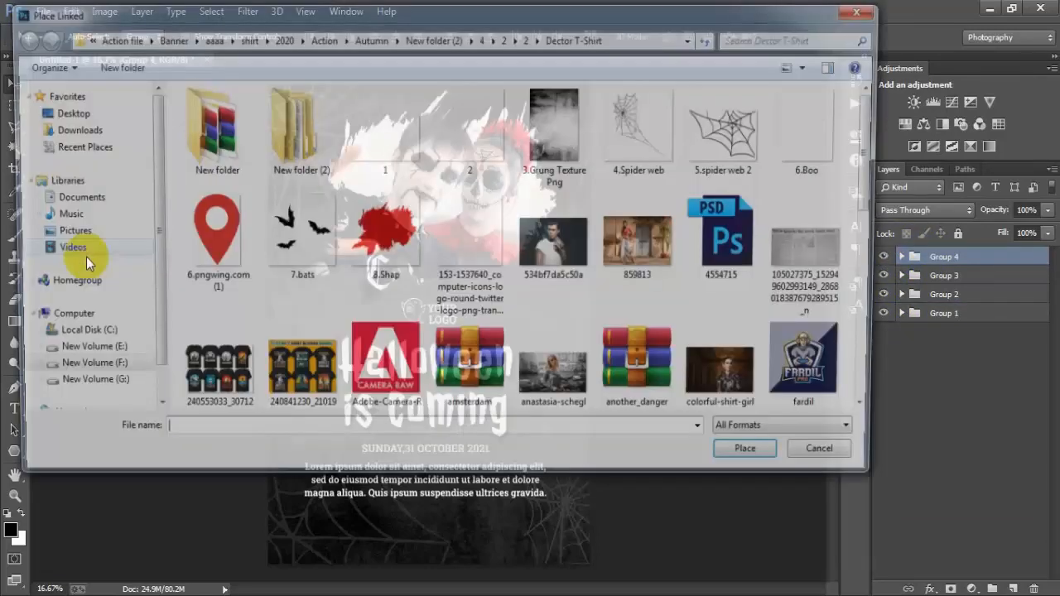
pyautogui.click(300, 240)
pyautogui.click(744, 448)
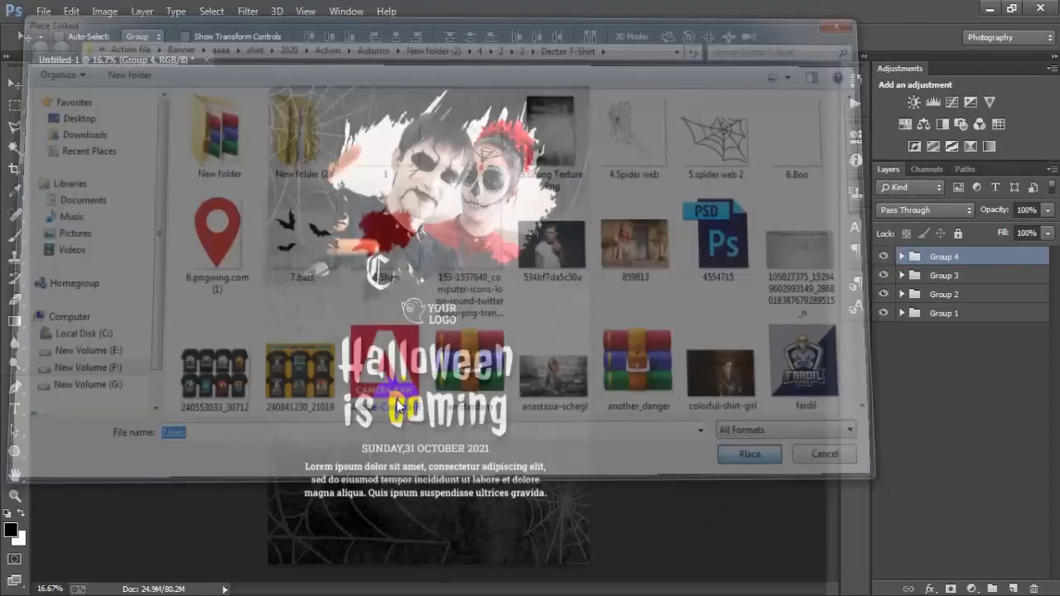
pyautogui.moveTo(485, 378); pyautogui.dragTo(400, 352)
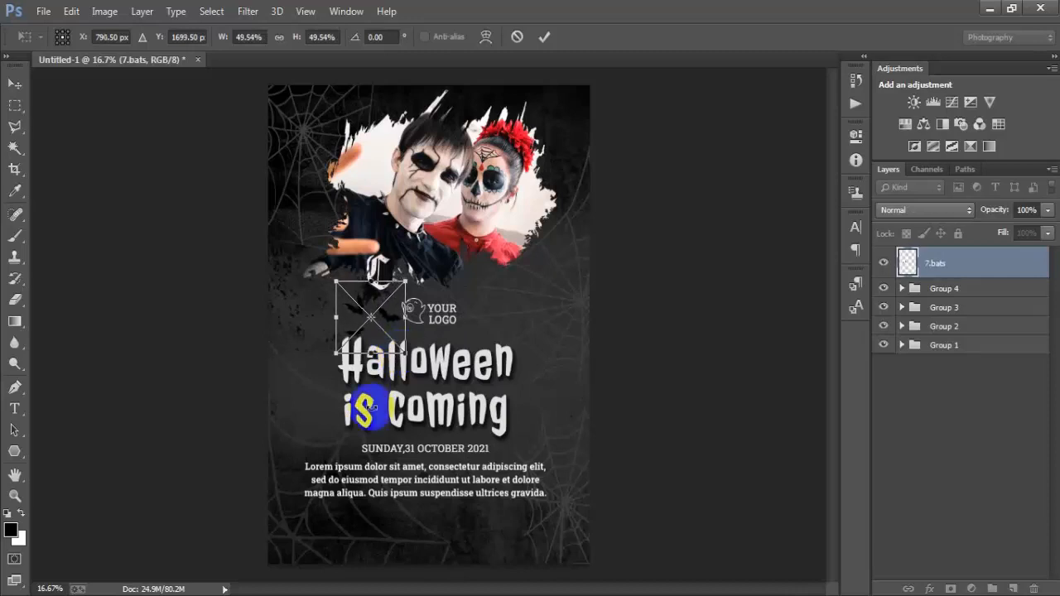
pyautogui.click(544, 37)
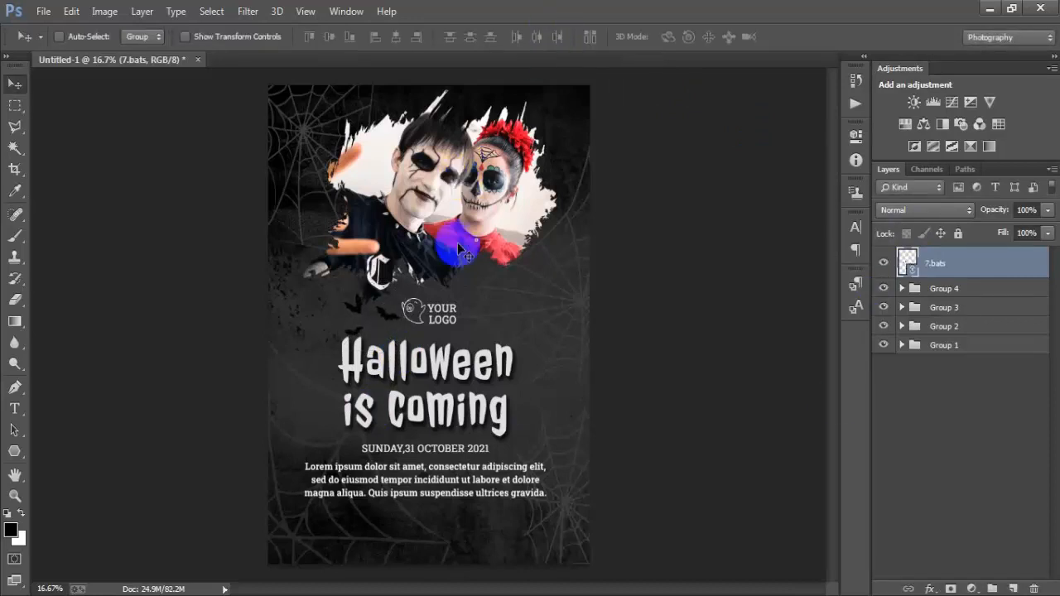
# Rasterize the 7.bats layer and check its visibility
pyautogui.rightClick(1008, 263)
pyautogui.click(724, 308)
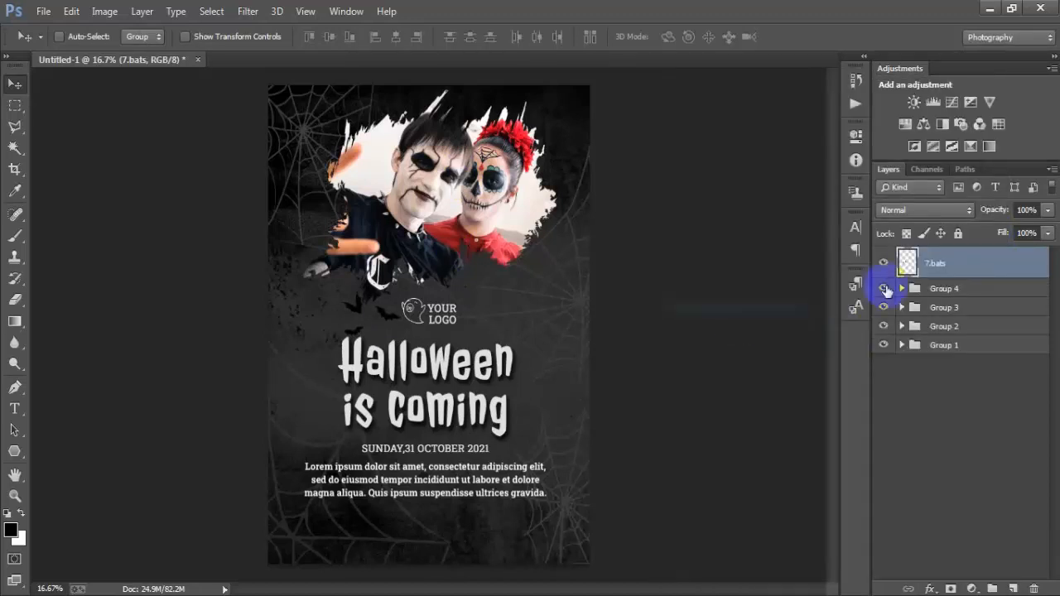
pyautogui.click(885, 266)
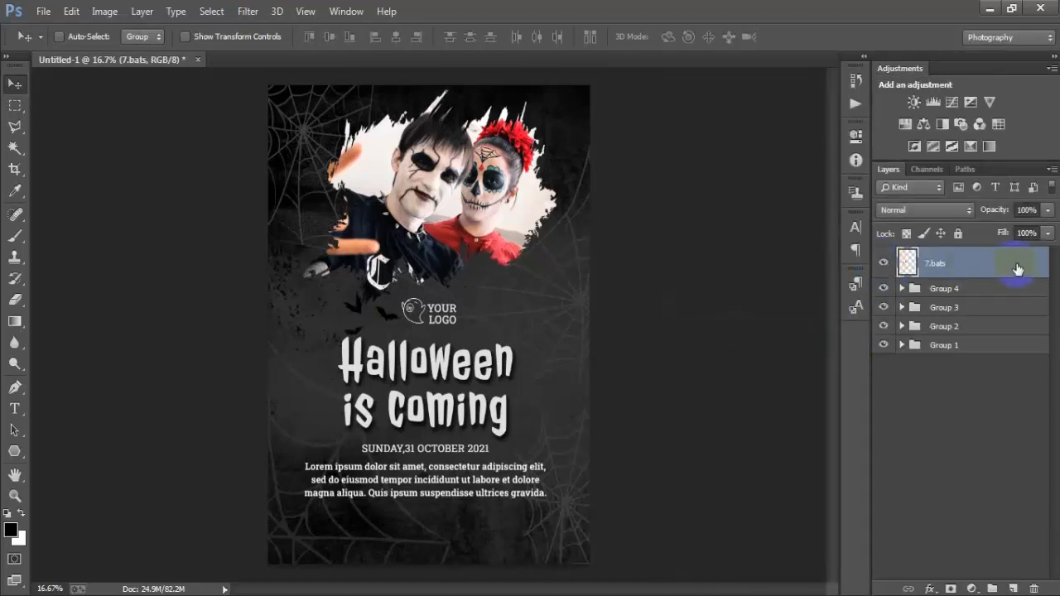
# Apply a Color Overlay of #DFDFE1 to the 7.bats layer and collapse its effects list
pyautogui.doubleClick(1016, 269)
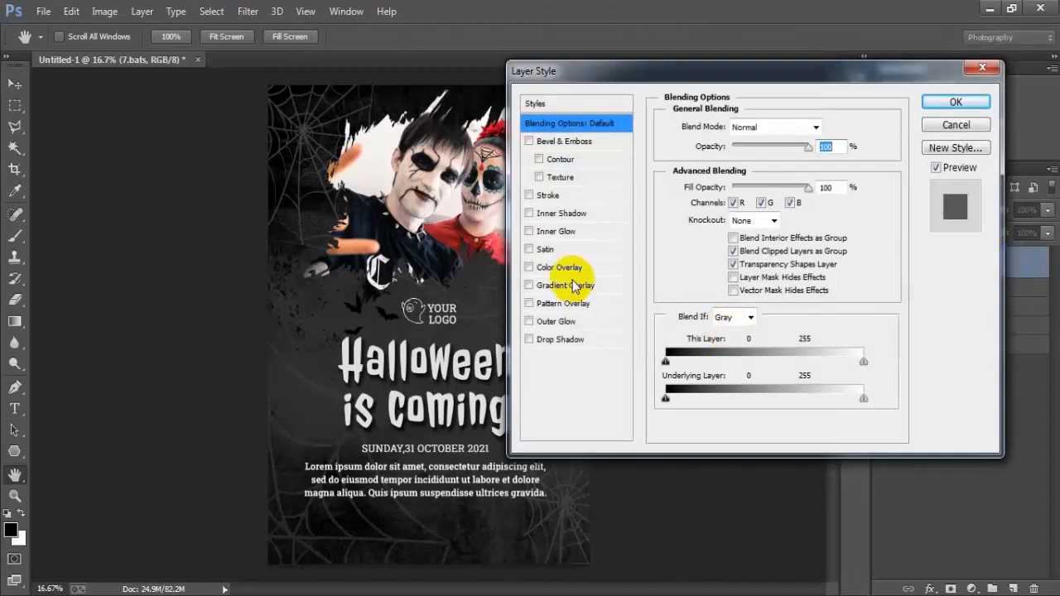
pyautogui.click(553, 267)
pyautogui.click(826, 127)
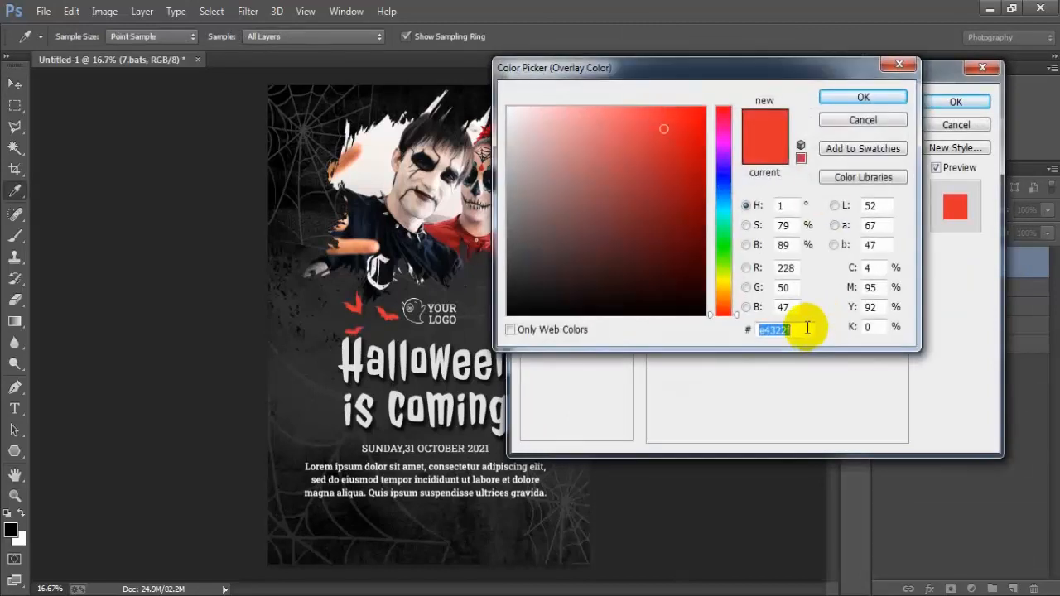
pyautogui.write('DF')
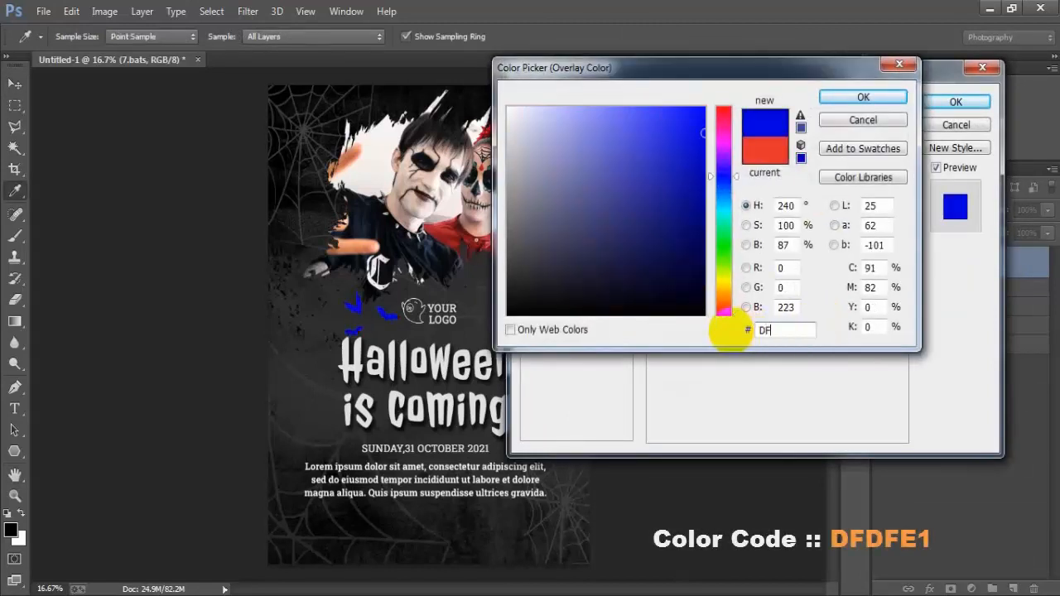
pyautogui.write('DF')
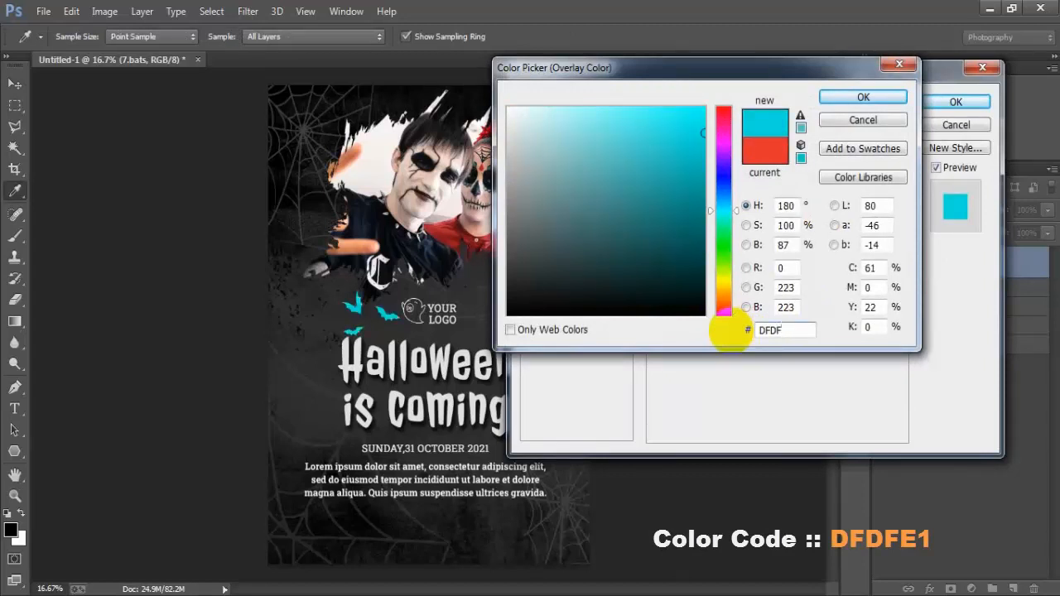
pyautogui.write('E1')
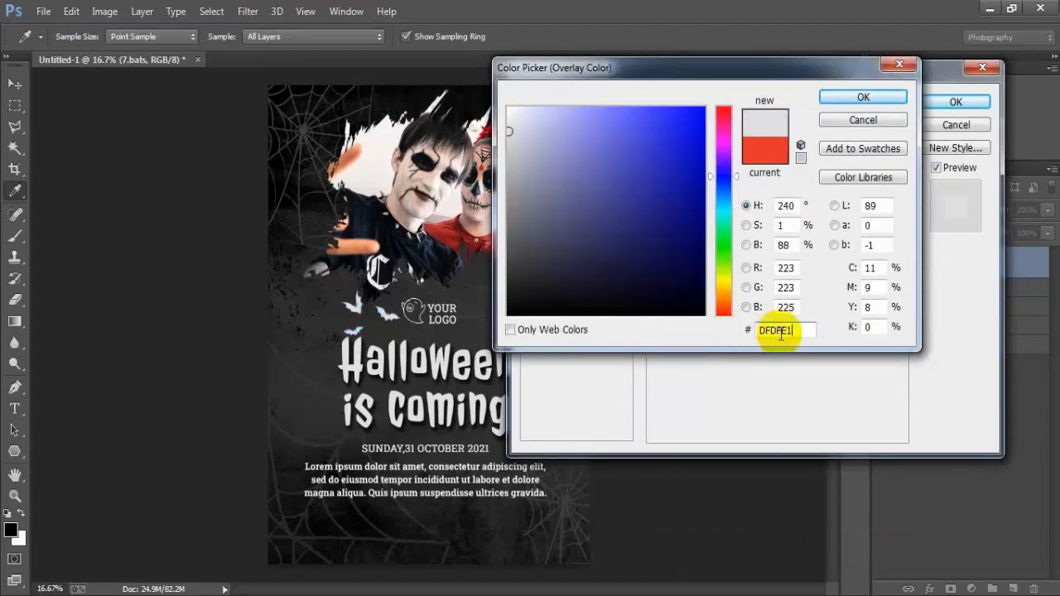
pyautogui.moveTo(795, 329); pyautogui.dragTo(740, 330)
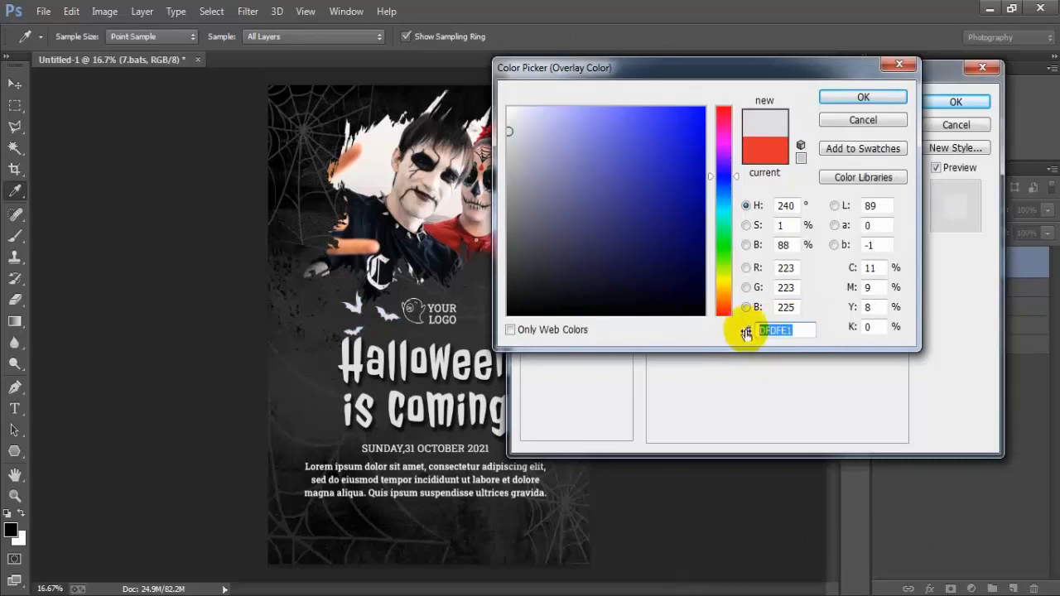
pyautogui.click(880, 98)
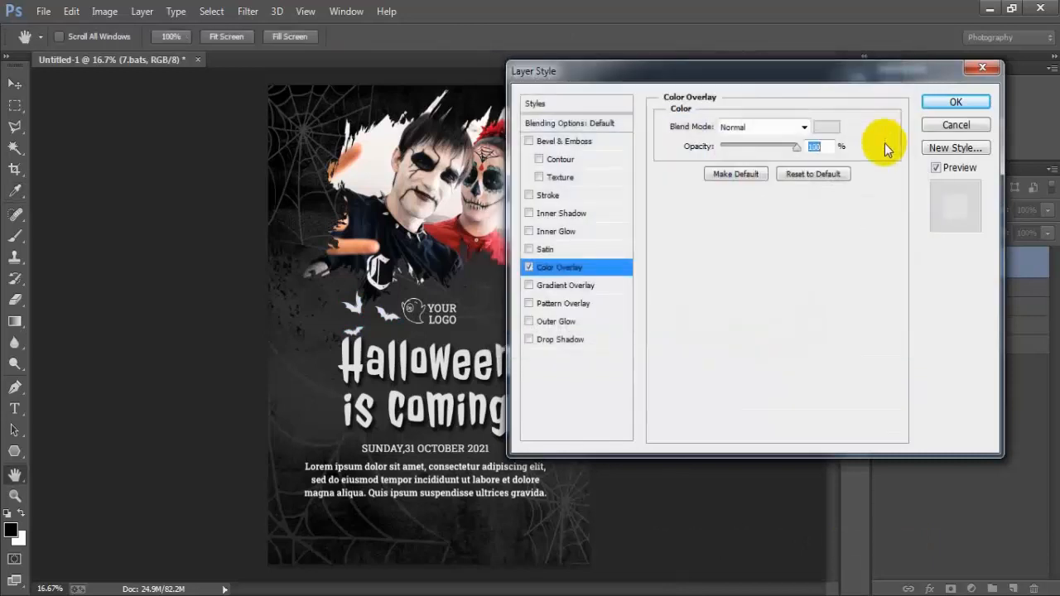
pyautogui.click(948, 101)
pyautogui.click(1044, 262)
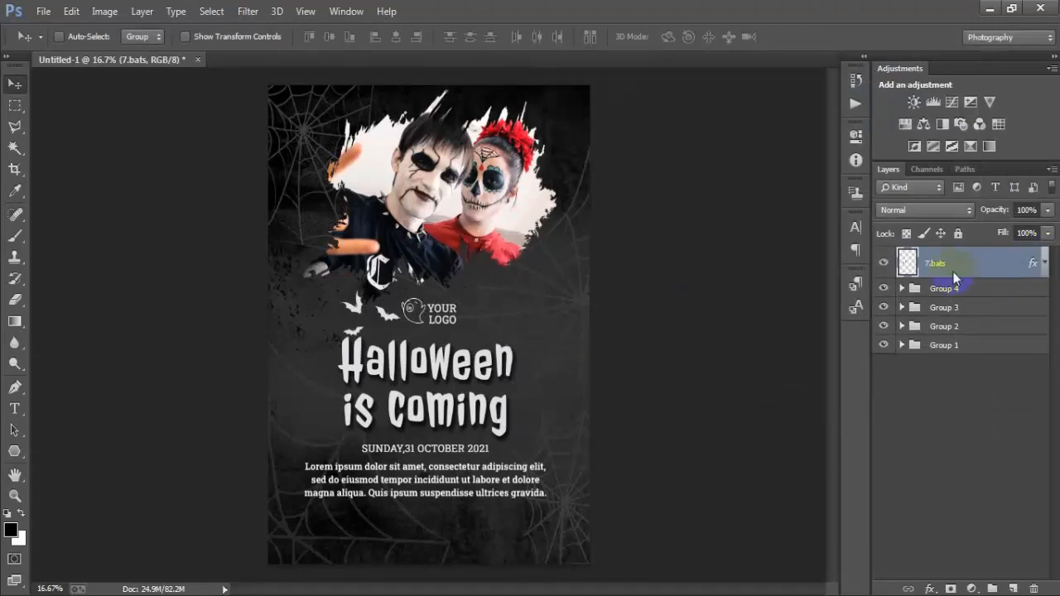
# Place the location pin 6.pngwing.com (1) as a linked image, scaled down to a small icon in the poster's lower-right corner
pyautogui.click(43, 12)
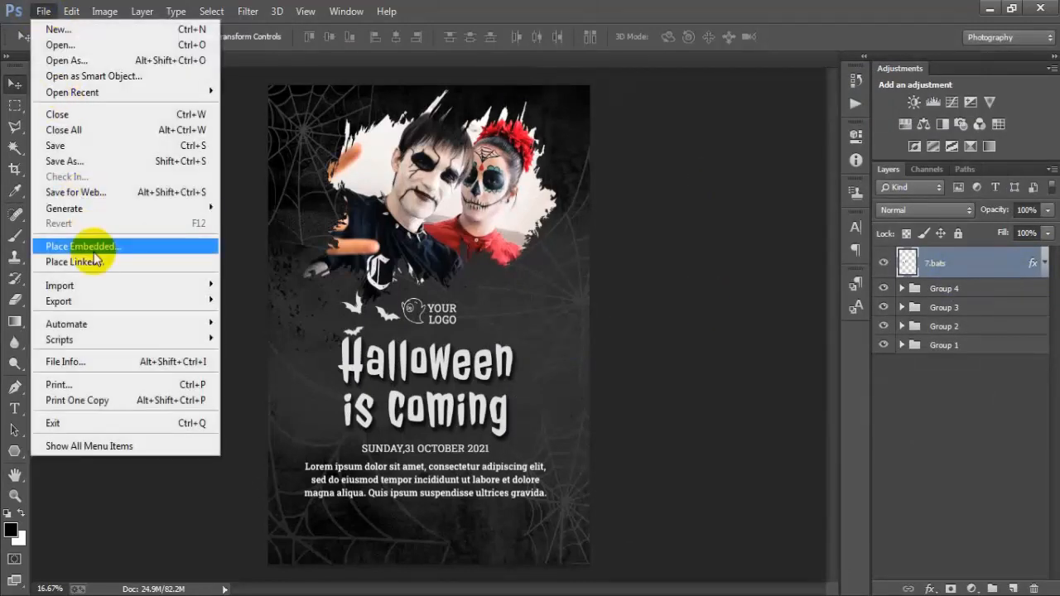
pyautogui.click(91, 262)
pyautogui.click(214, 240)
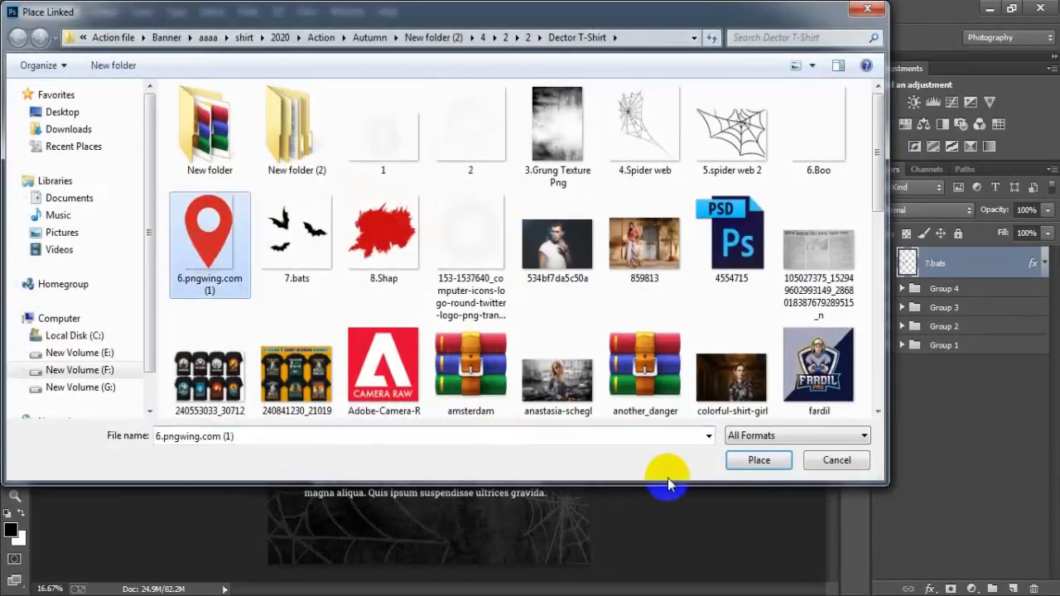
pyautogui.click(748, 451)
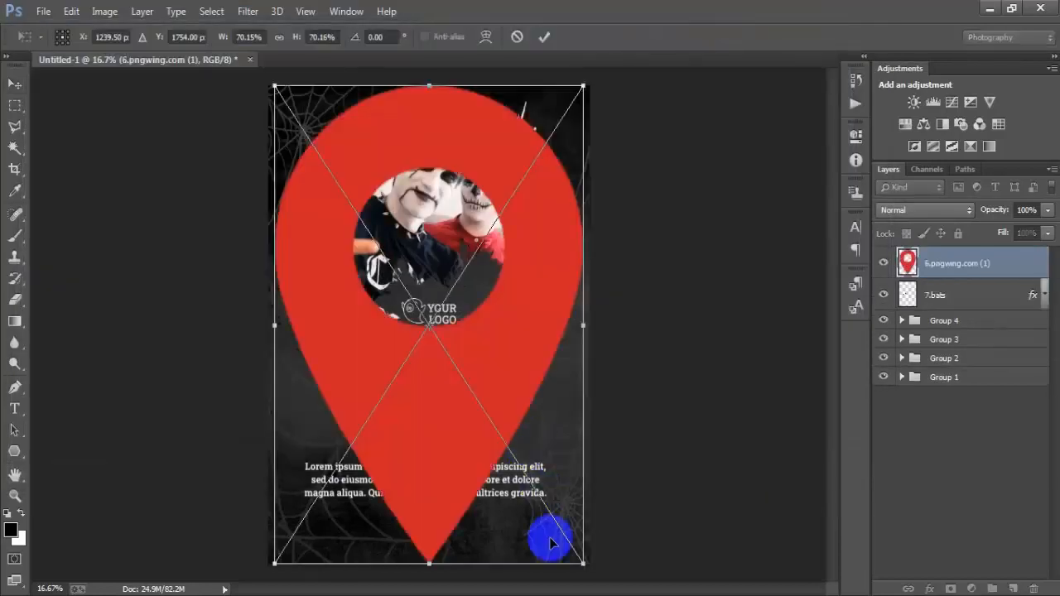
pyautogui.moveTo(587, 563)
pyautogui.mouseDown()
pyautogui.moveTo(518, 402)
pyautogui.moveTo(462, 338)
pyautogui.moveTo(469, 315)
pyautogui.moveTo(579, 497)
pyautogui.moveTo(566, 553)
pyautogui.moveTo(587, 560)
pyautogui.mouseUp()
pyautogui.click(544, 36)
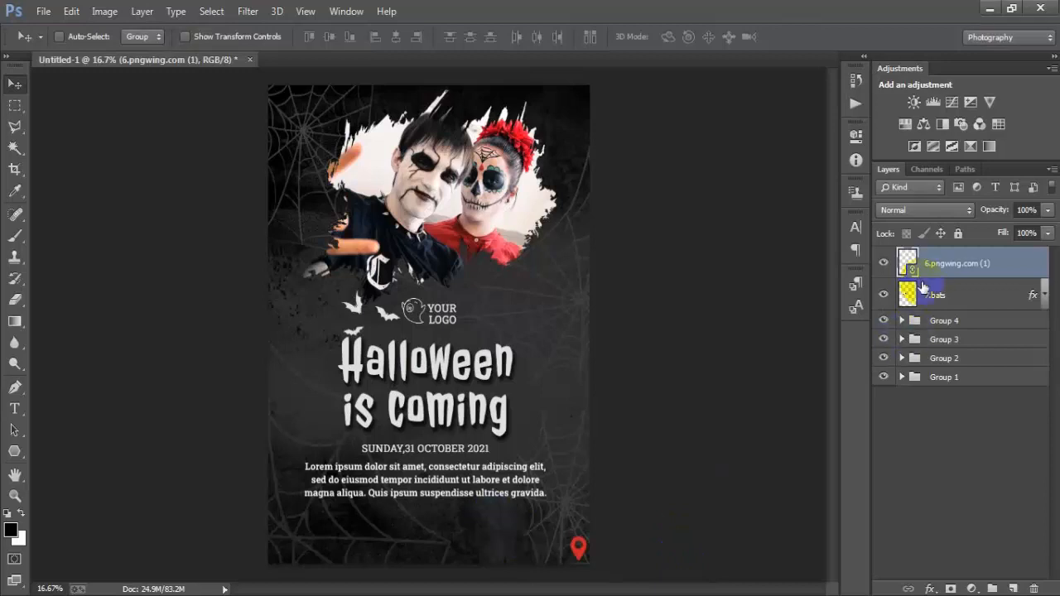
# Apply a Color Overlay to the location pin using #dfdfe1 sampled from the Halloween title, and collapse its effects list
pyautogui.doubleClick(1026, 266)
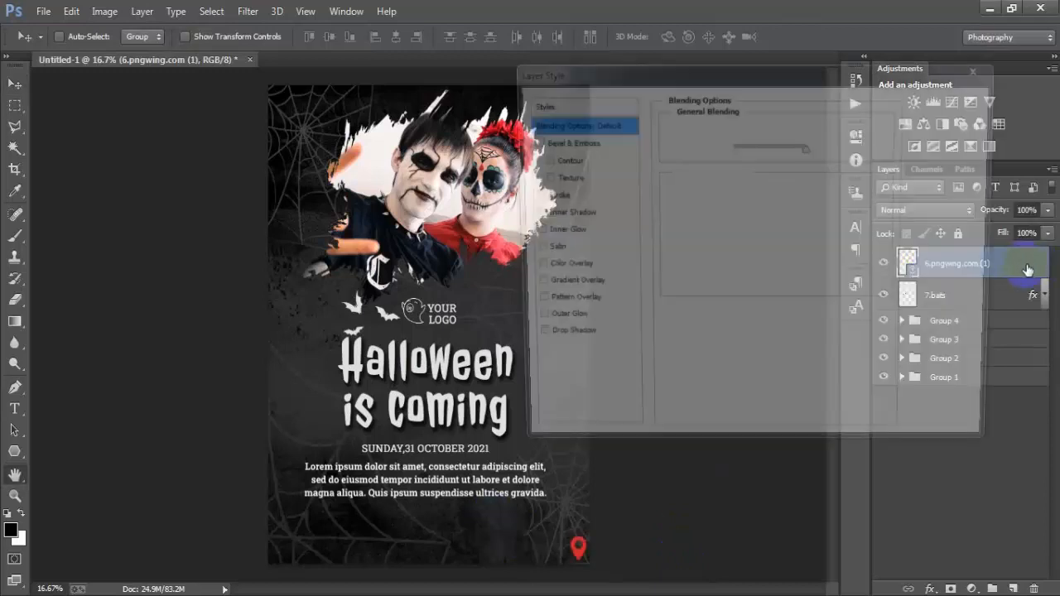
pyautogui.click(558, 267)
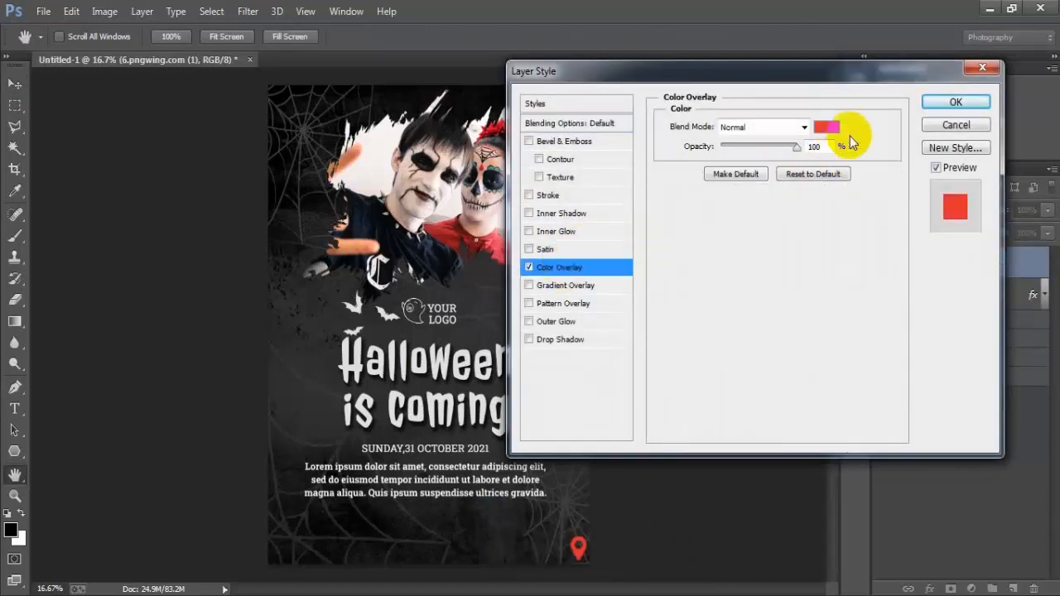
pyautogui.click(826, 127)
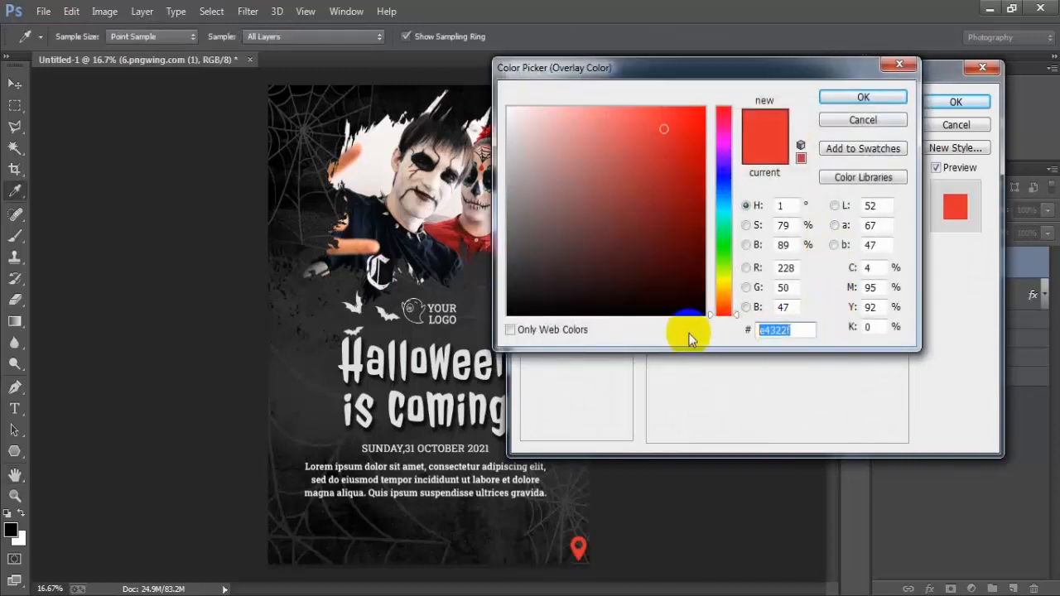
pyautogui.click(356, 353)
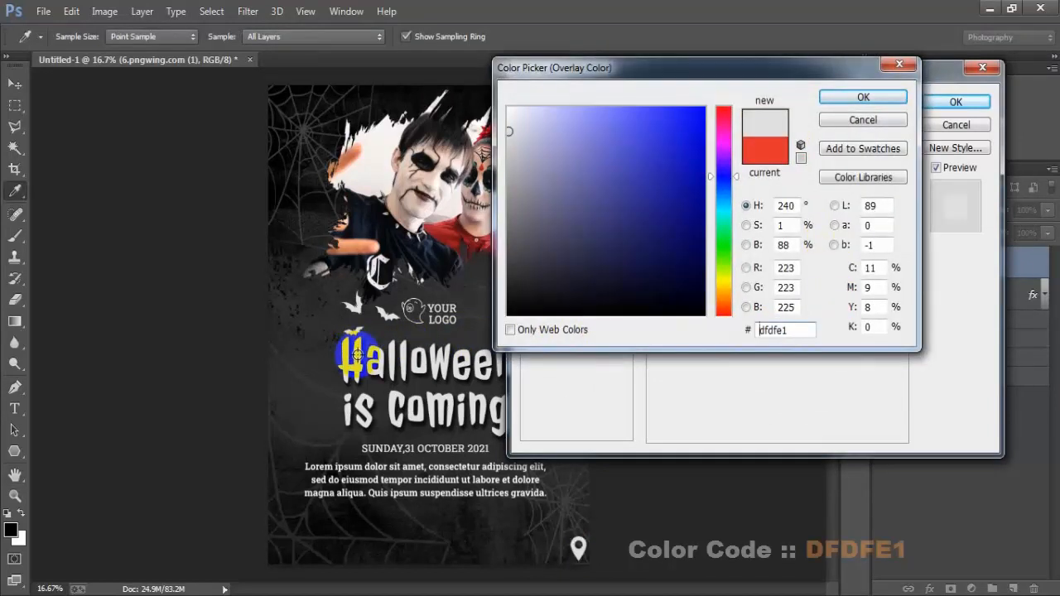
pyautogui.doubleClick(790, 330)
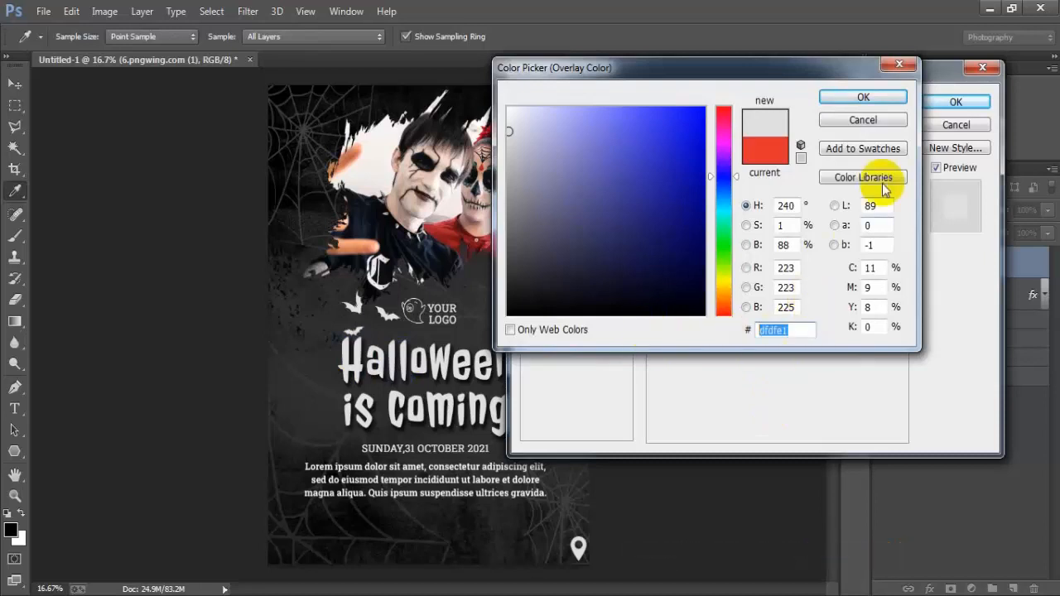
pyautogui.click(860, 99)
pyautogui.click(952, 103)
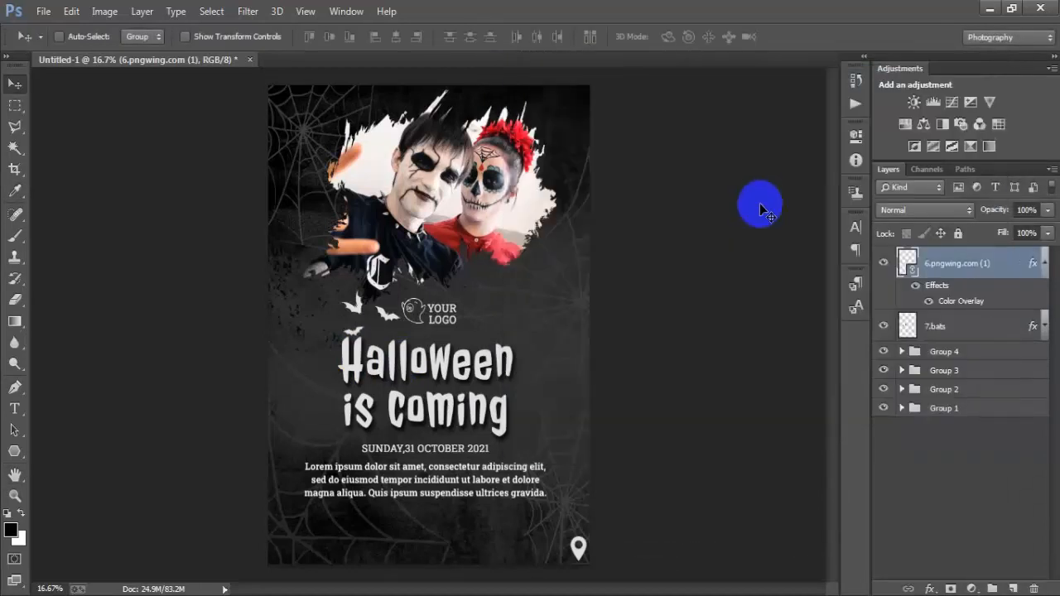
pyautogui.click(1044, 269)
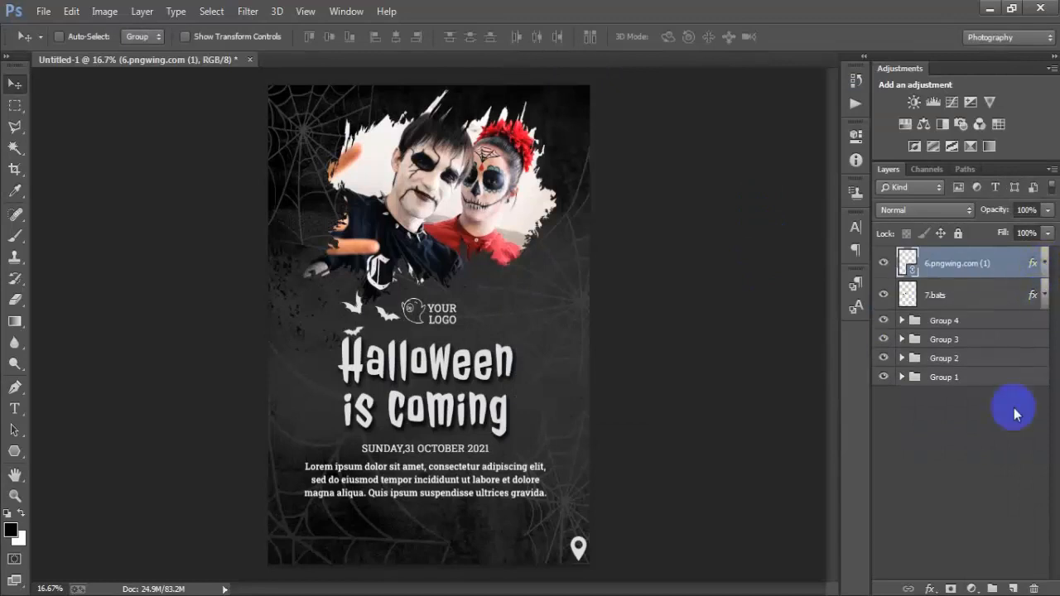
# Add the text "YOUR ADDRESS" in 19 pt Roboto Slab on a new layer and move it directly left of the location pin
pyautogui.click(1012, 588)
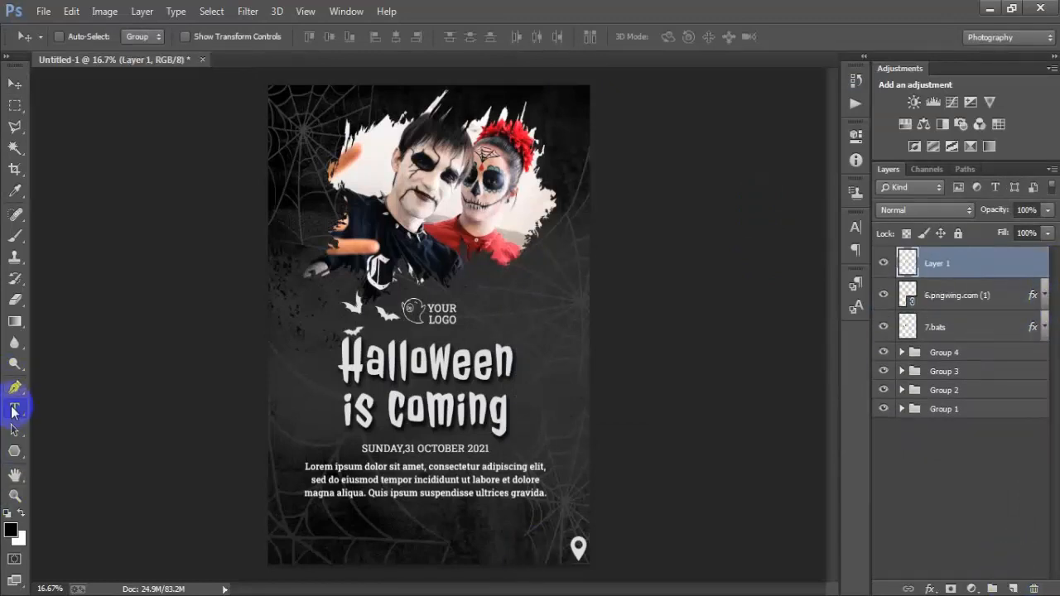
pyautogui.click(15, 409)
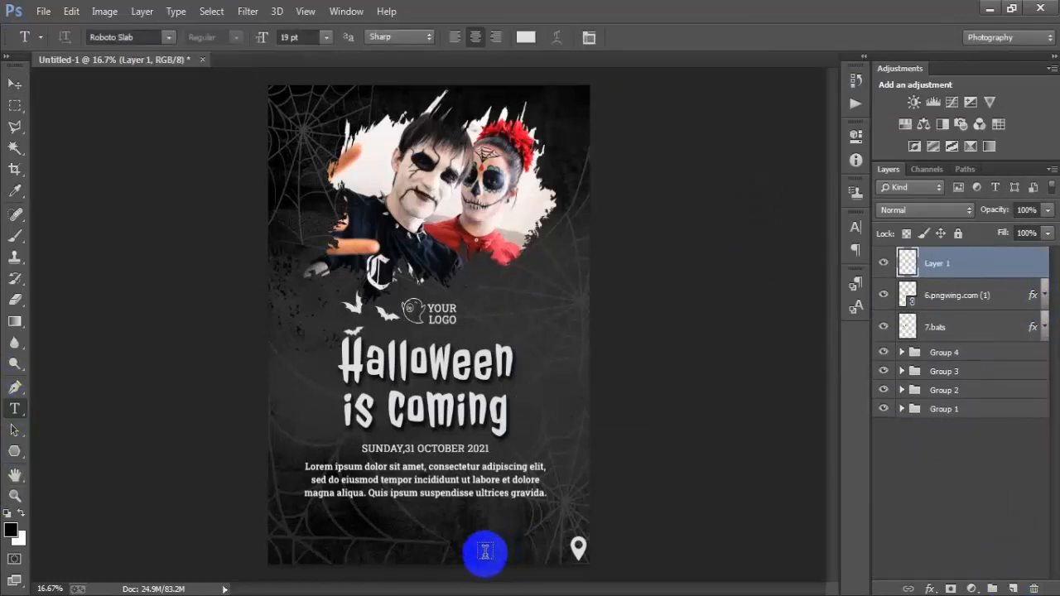
pyautogui.click(485, 552)
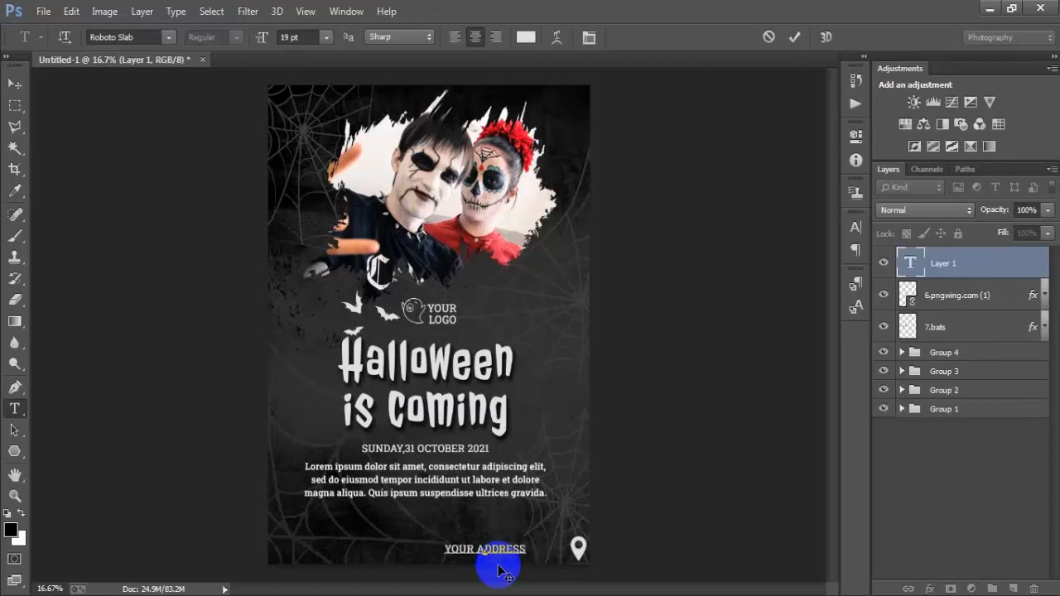
pyautogui.click(794, 36)
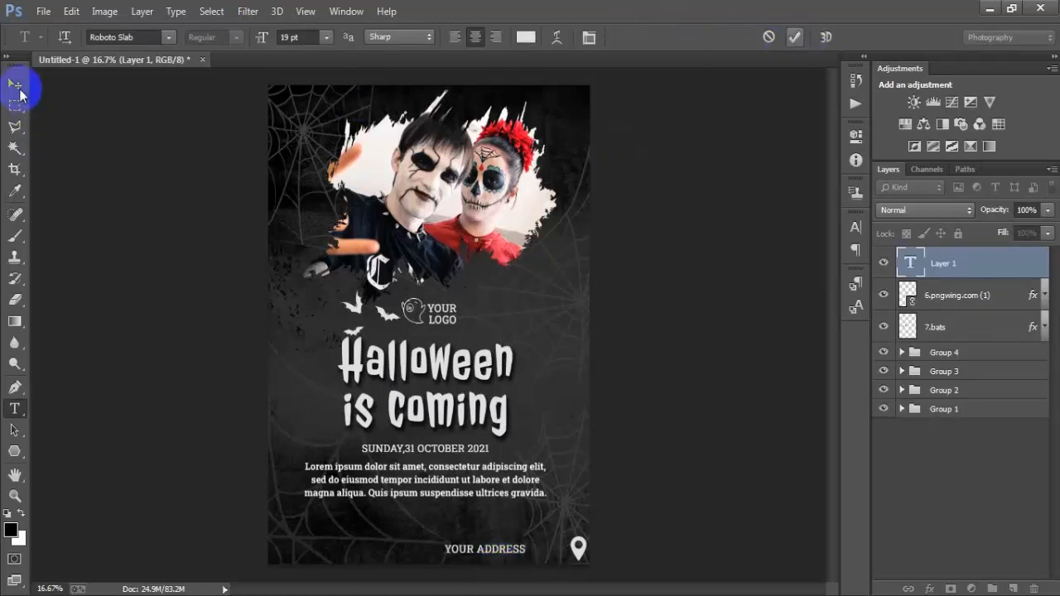
pyautogui.click(14, 84)
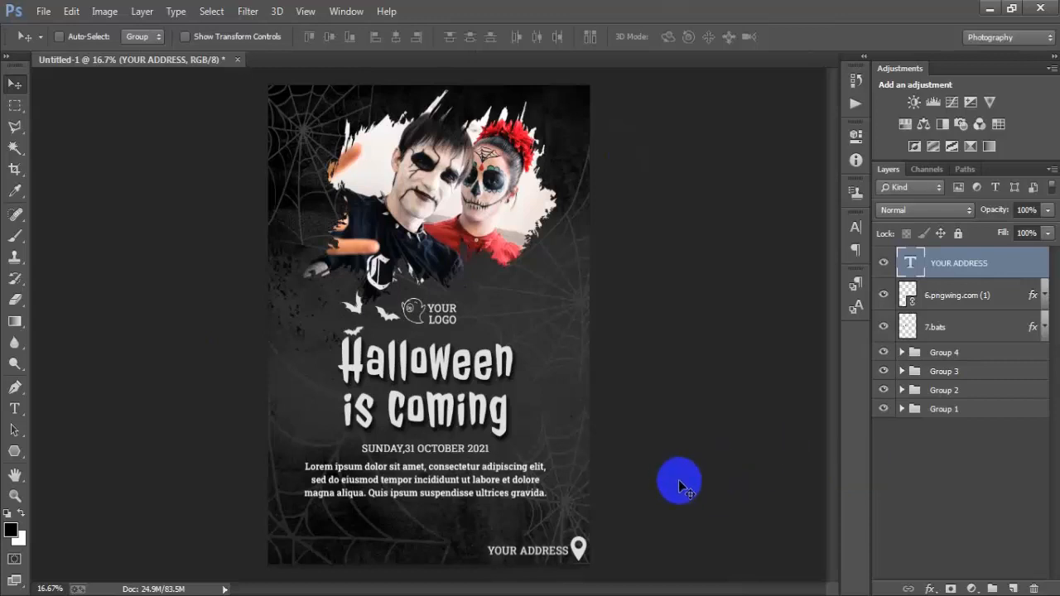
# Place the Facebook logo file 1 as a linked image at its default size in the poster's centre
pyautogui.click(44, 12)
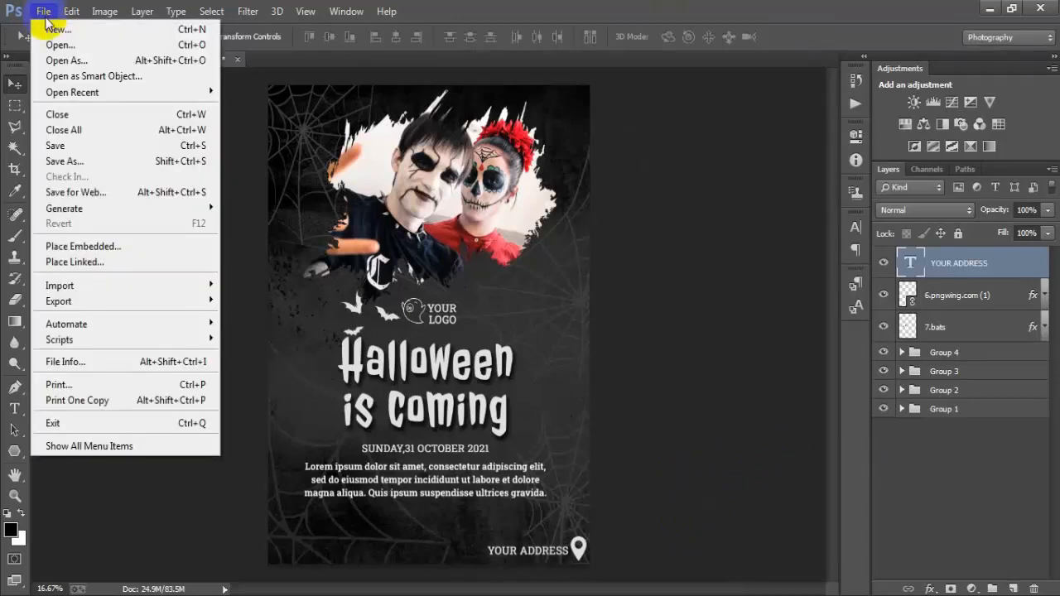
pyautogui.click(72, 262)
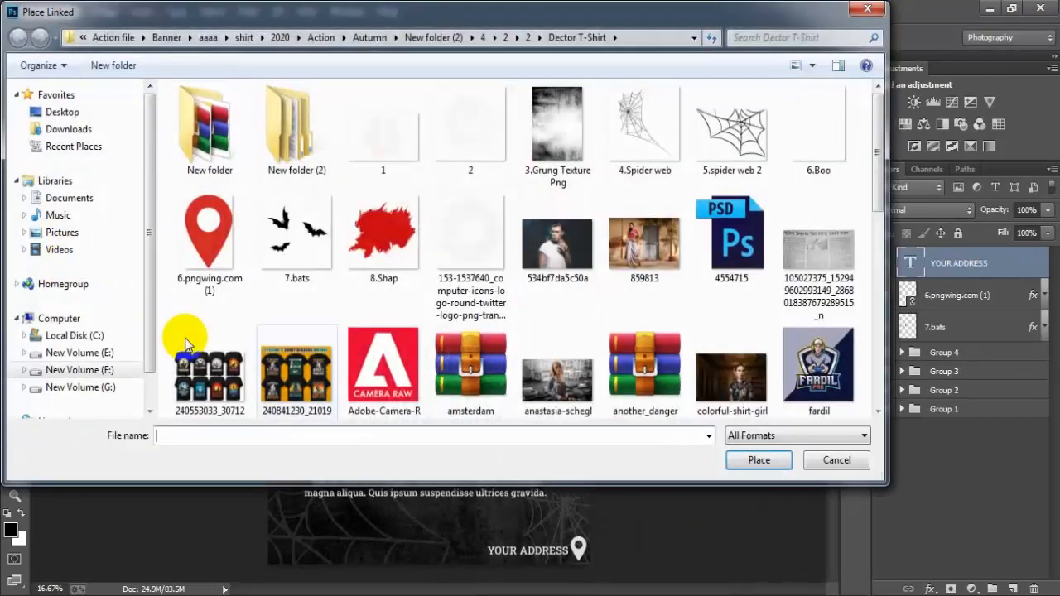
pyautogui.click(398, 154)
pyautogui.click(760, 464)
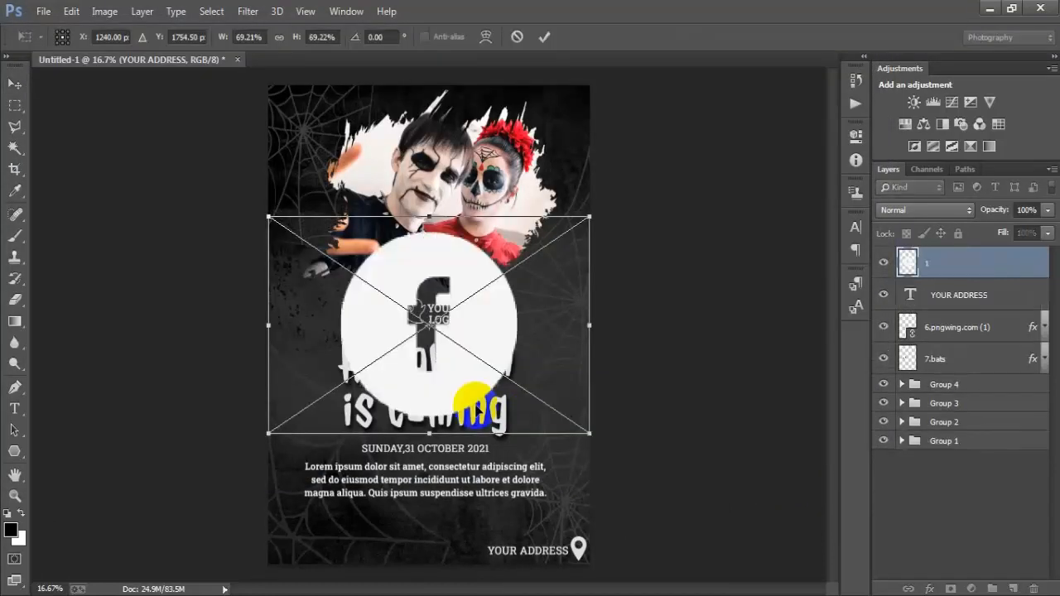
pyautogui.click(544, 37)
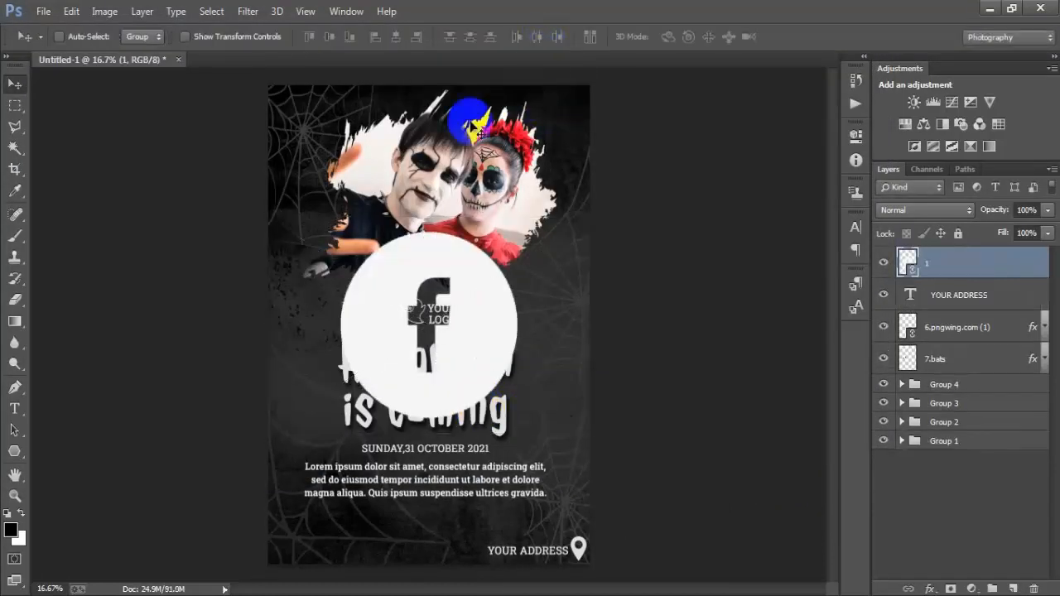
# Place the round Twitter logo file as a linked image and scale it to about 38.7% to match the Facebook circle
pyautogui.click(44, 13)
pyautogui.click(53, 261)
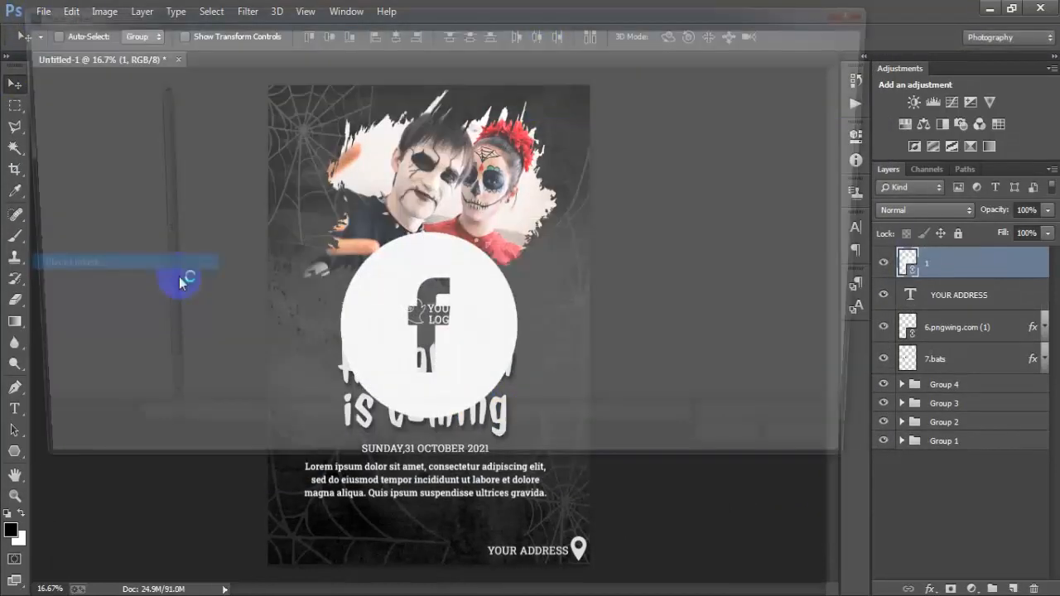
pyautogui.click(466, 165)
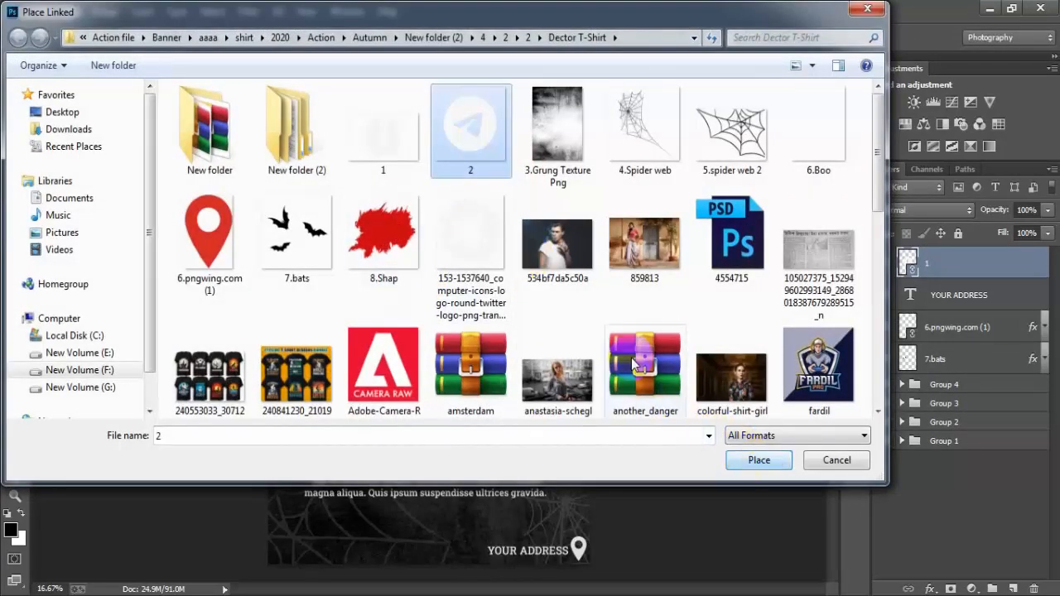
pyautogui.click(469, 253)
pyautogui.click(759, 460)
pyautogui.moveTo(589, 502); pyautogui.dragTo(515, 429)
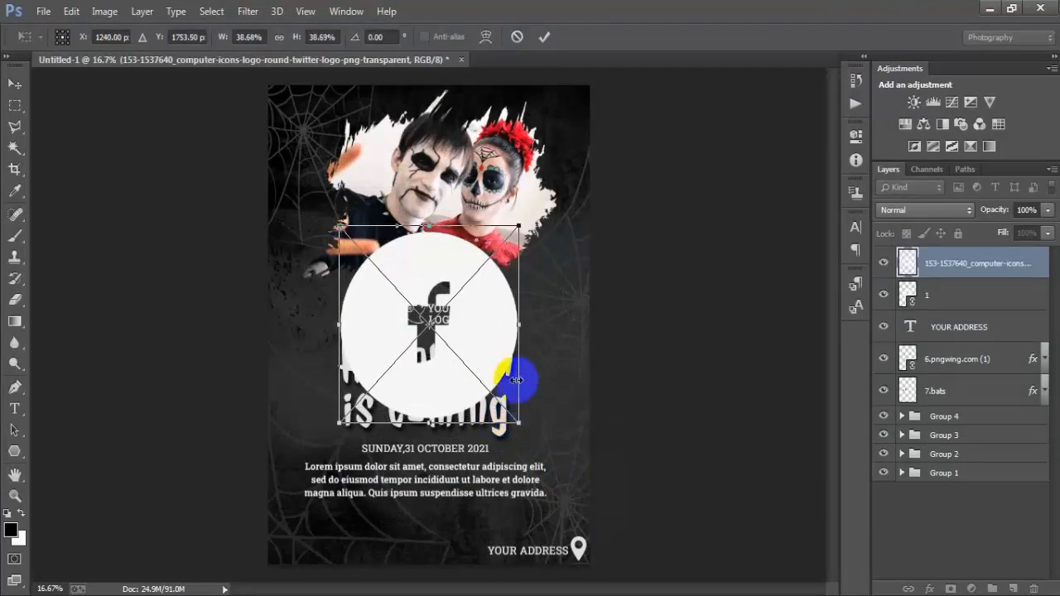
pyautogui.click(544, 37)
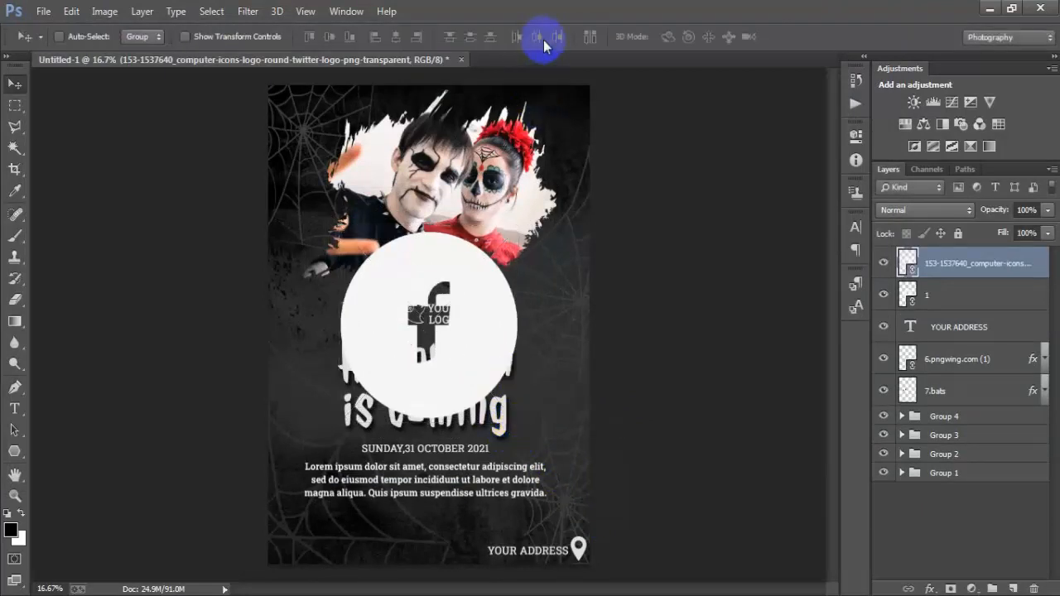
# Scale the Twitter and Facebook logo layers down together to small icons
pyautogui.keyDown('shift'); pyautogui.click(958, 301); pyautogui.keyUp('shift')
pyautogui.hotkey('ctrl', 't')
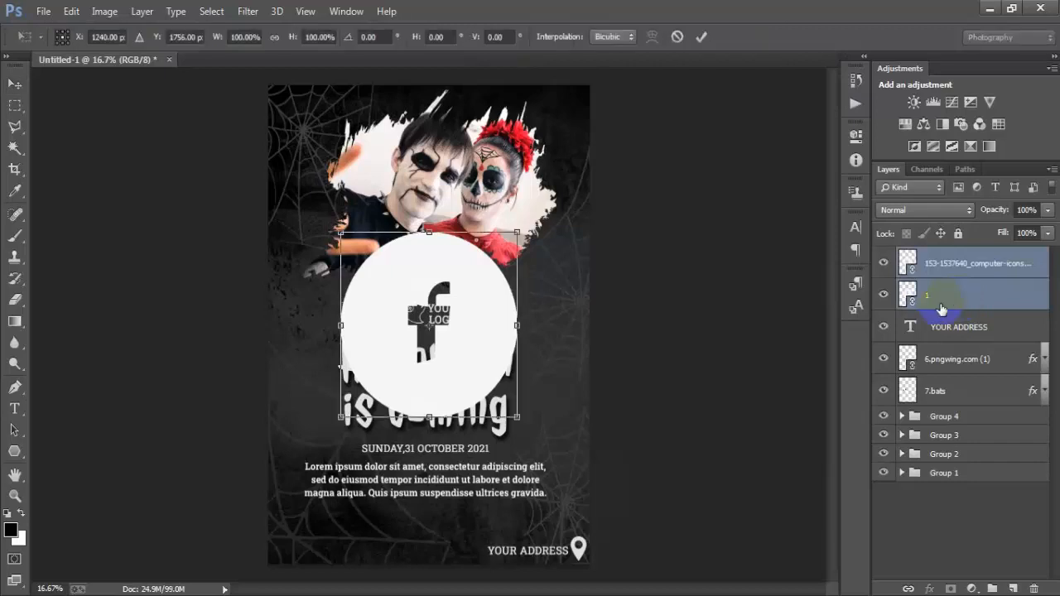
pyautogui.moveTo(515, 422); pyautogui.dragTo(430, 327)
pyautogui.click(701, 36)
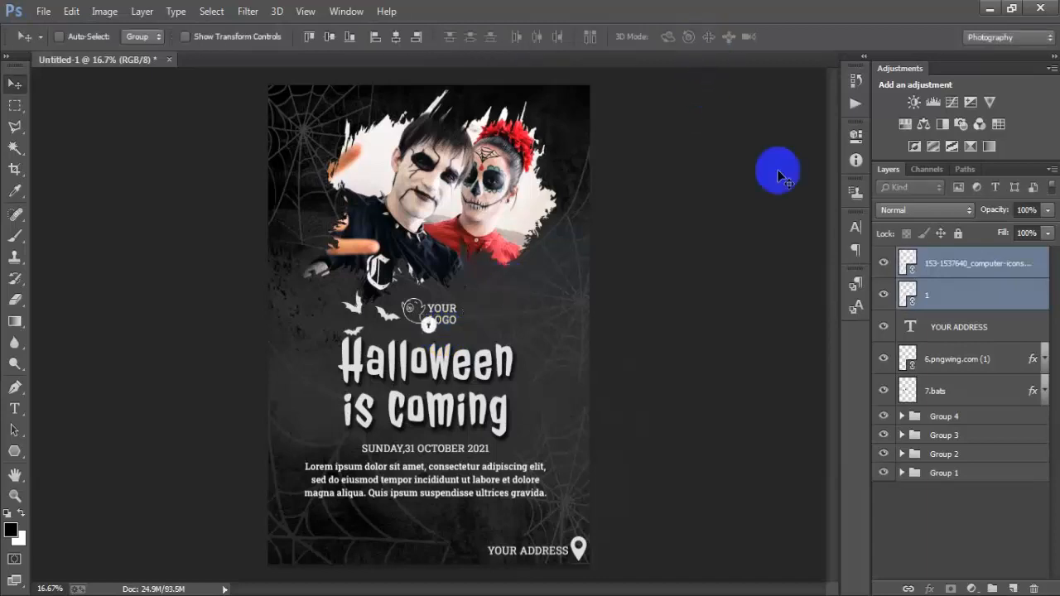
# Set the Twitter icon beside the Facebook icon and move both just below the info text, centred on the poster
pyautogui.click(941, 270)
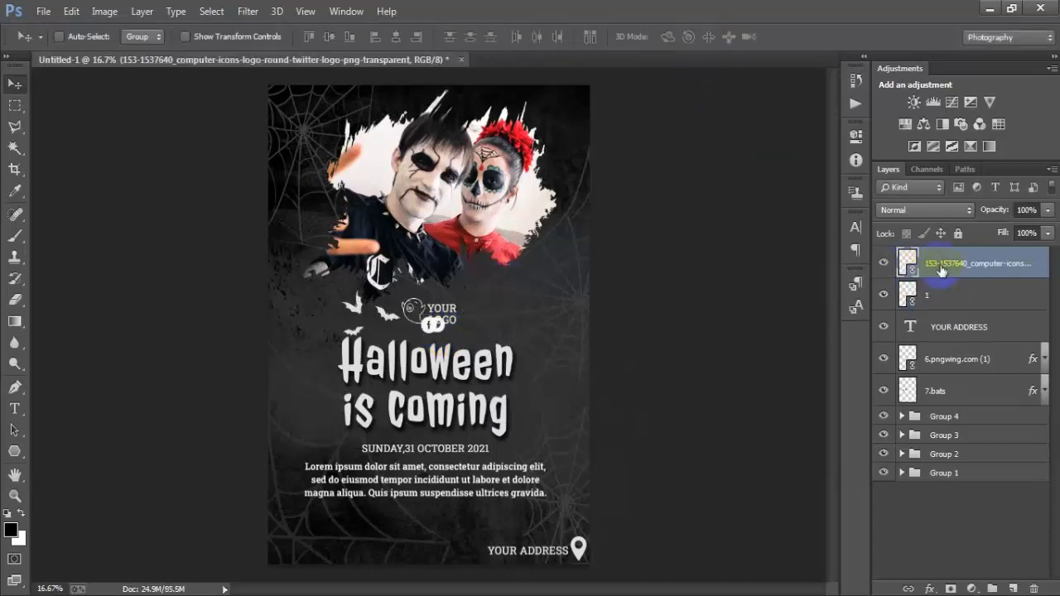
pyautogui.keyDown('shift'); pyautogui.click(944, 295); pyautogui.keyUp('shift')
pyautogui.moveTo(438, 325); pyautogui.dragTo(422, 546)
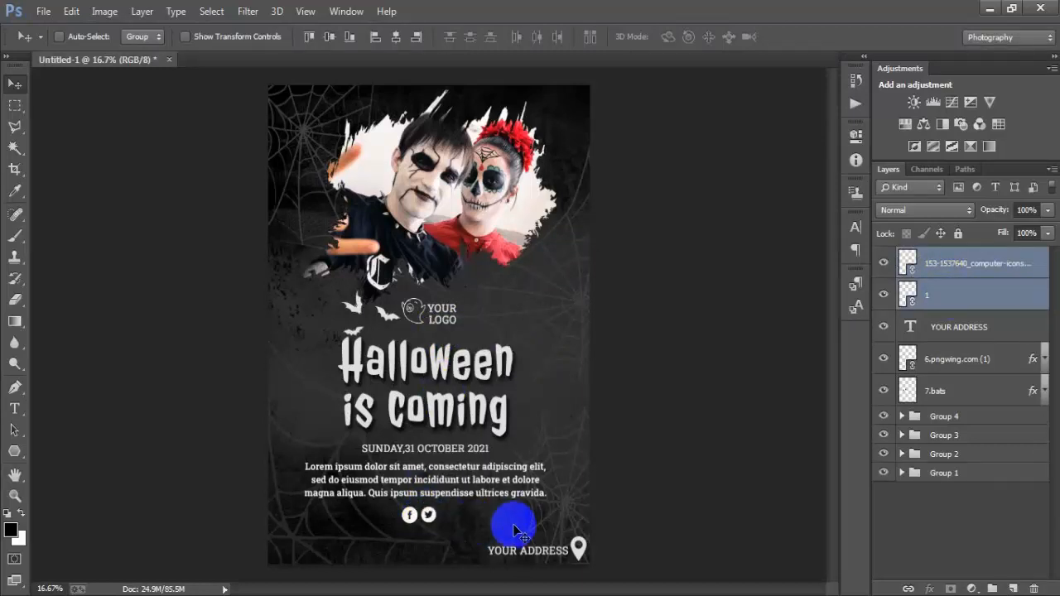
# Place the Telegram logo file 2 as a linked image, scale it to about 14.4%, and move it right of the Twitter icon
pyautogui.click(950, 268)
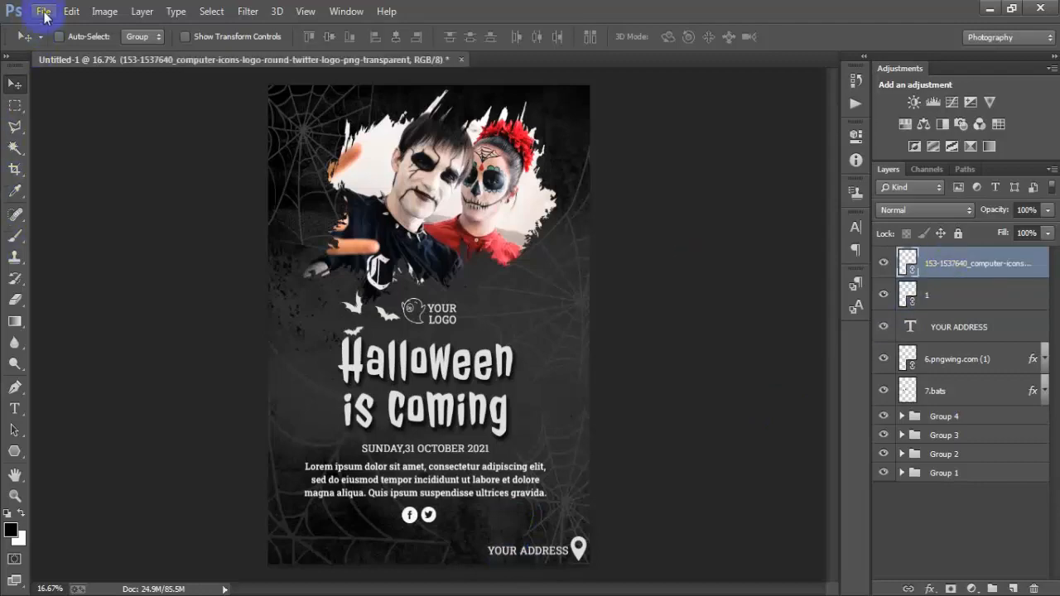
pyautogui.click(43, 12)
pyautogui.click(91, 262)
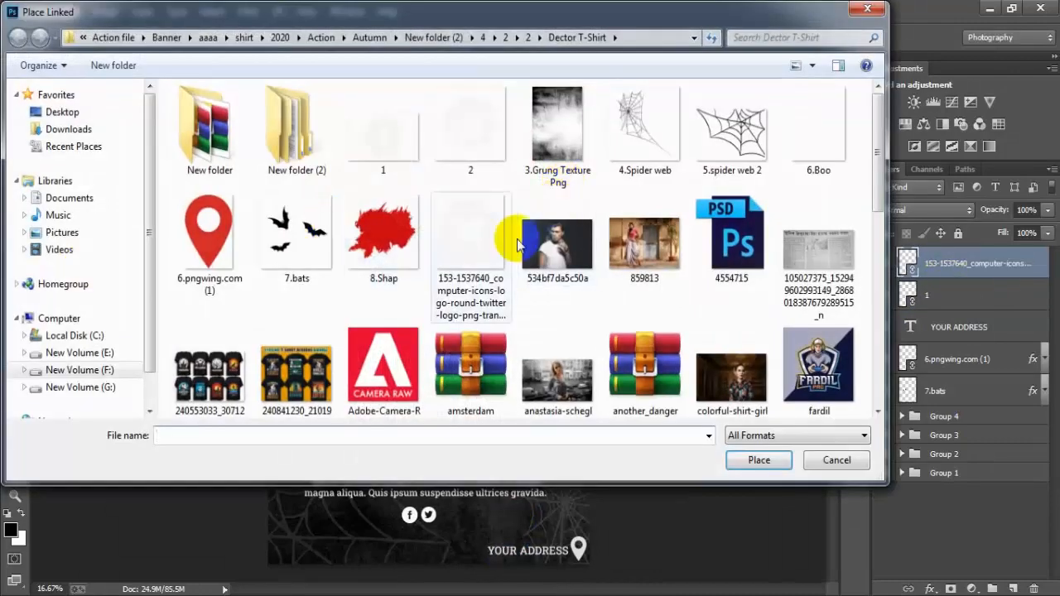
pyautogui.click(472, 235)
pyautogui.click(467, 147)
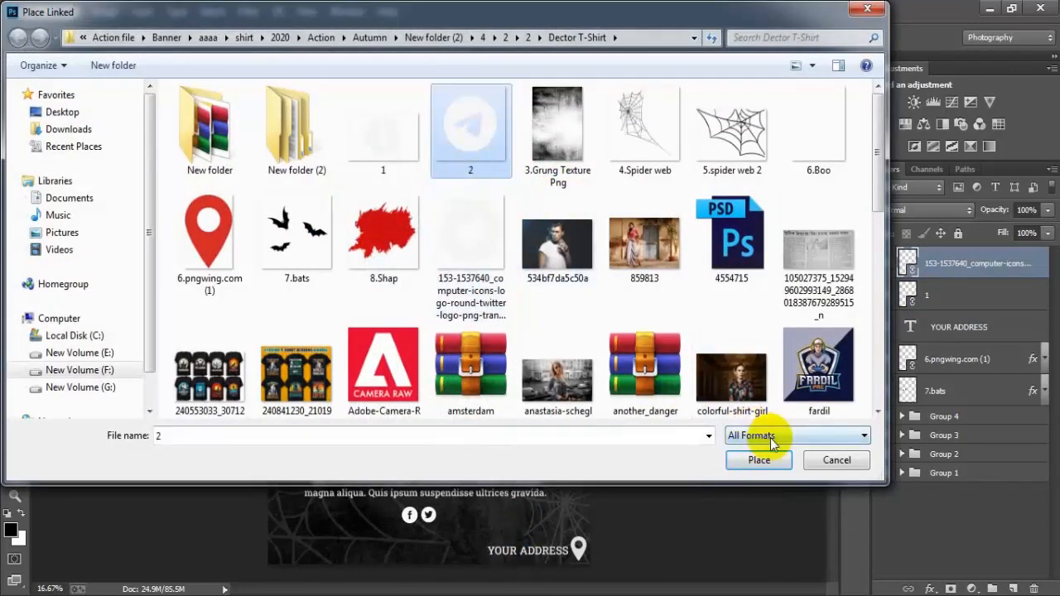
pyautogui.click(757, 460)
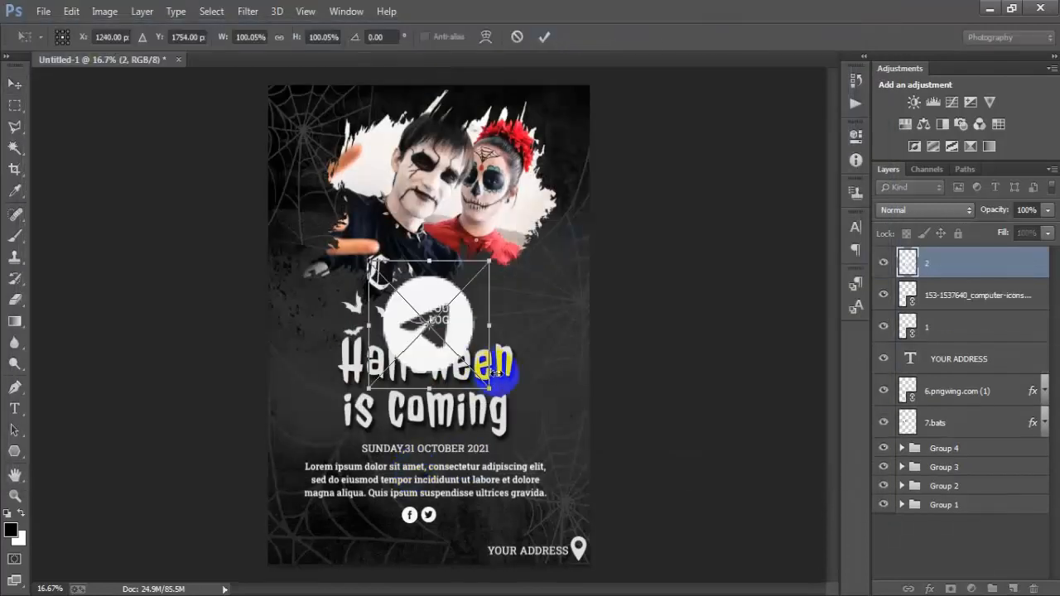
pyautogui.moveTo(490, 374); pyautogui.dragTo(426, 318)
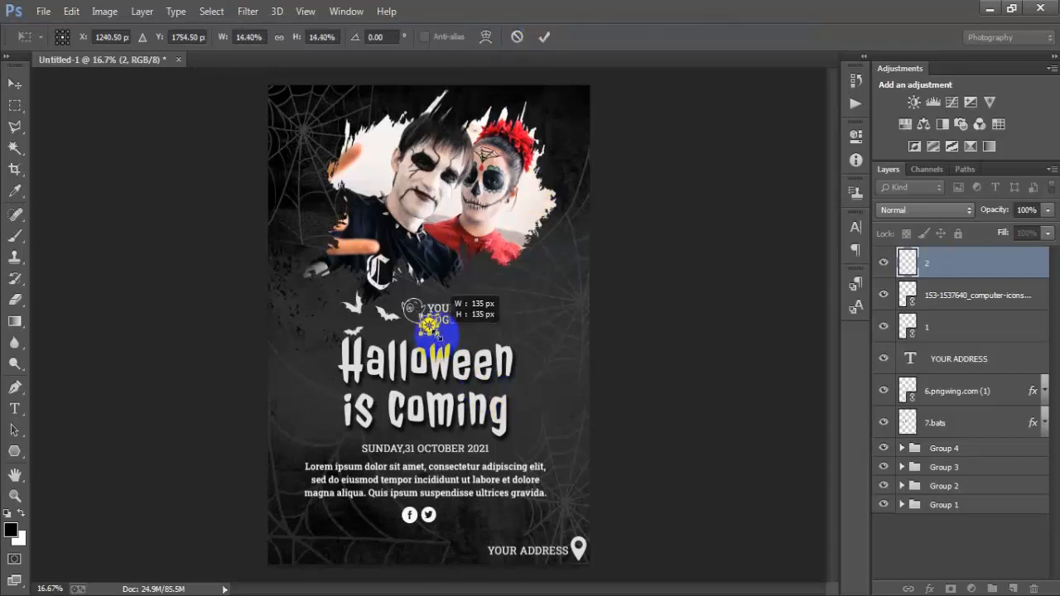
pyautogui.click(544, 37)
pyautogui.moveTo(464, 317); pyautogui.dragTo(443, 521)
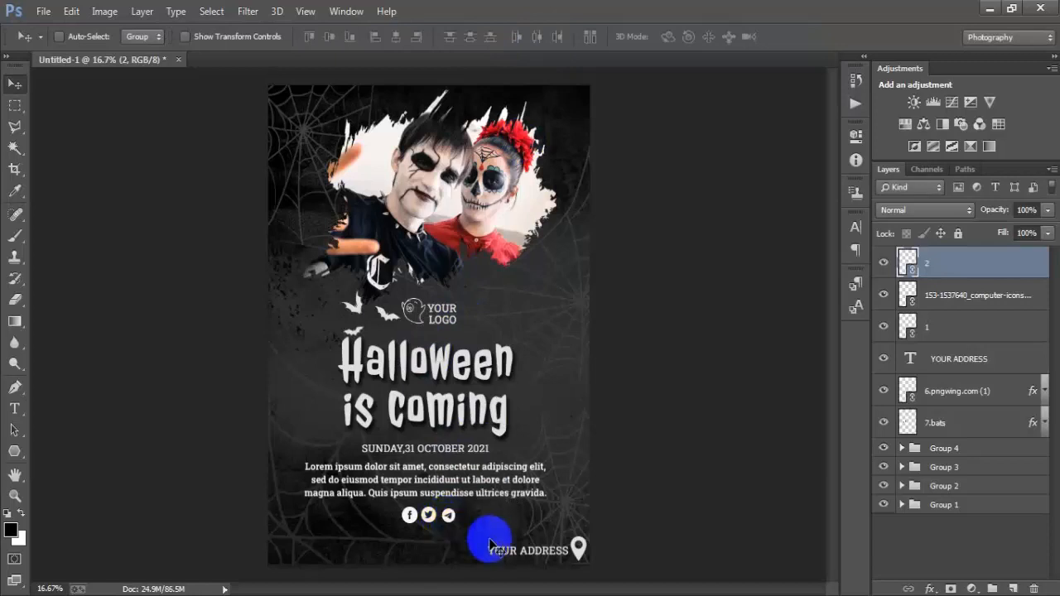
# Enlarge the Telegram icon to about 17% so it matches the other two icons
pyautogui.hotkey('ctrl', 't')
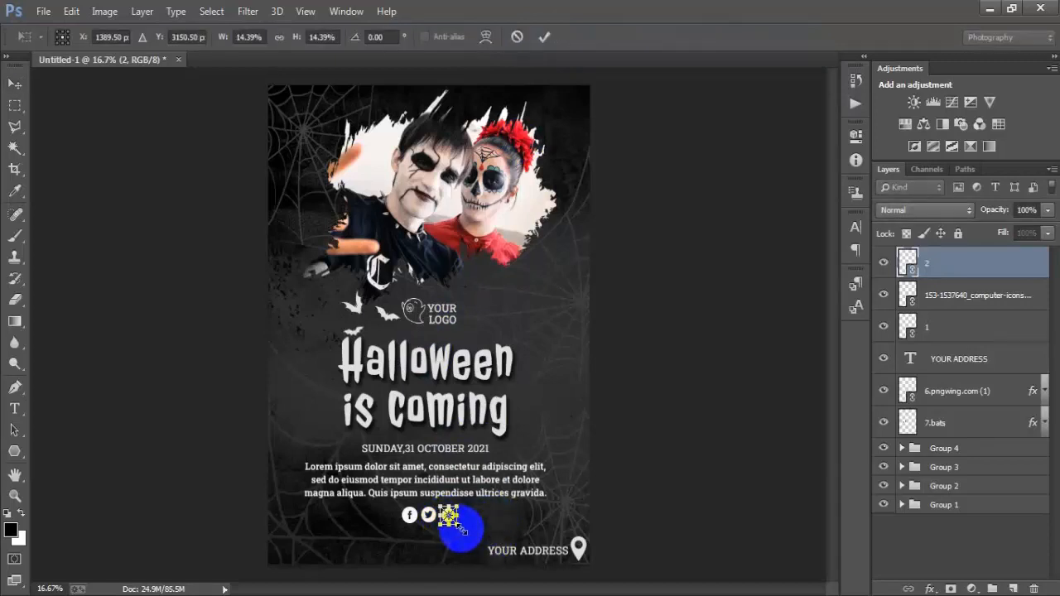
pyautogui.moveTo(462, 529); pyautogui.dragTo(456, 525)
pyautogui.click(544, 36)
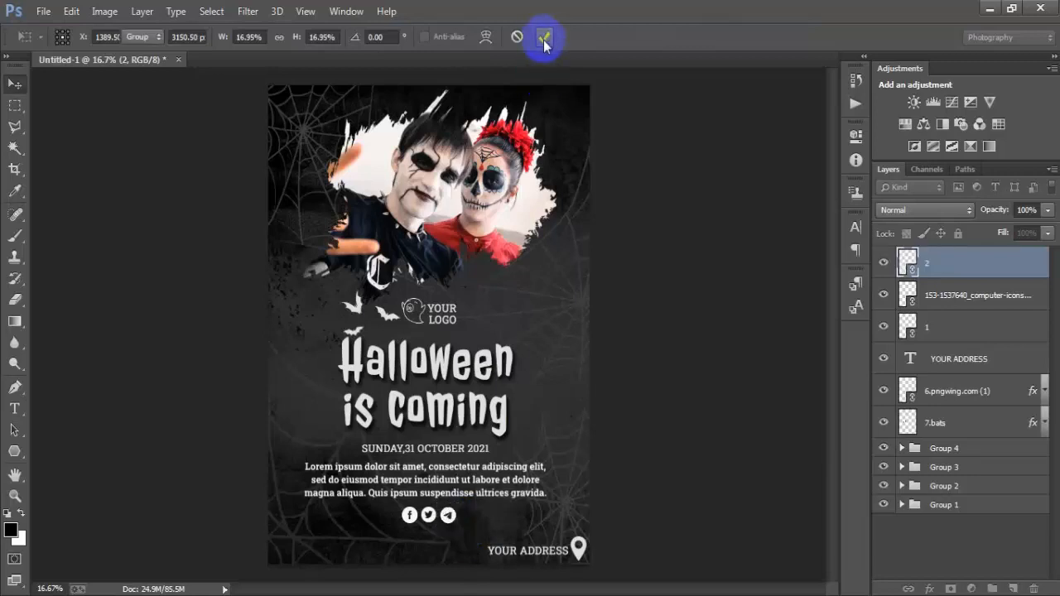
# Distribute the Facebook, Twitter and Telegram icons evenly by their horizontal centres
pyautogui.keyDown('ctrl'); pyautogui.click(959, 327); pyautogui.keyUp('ctrl')
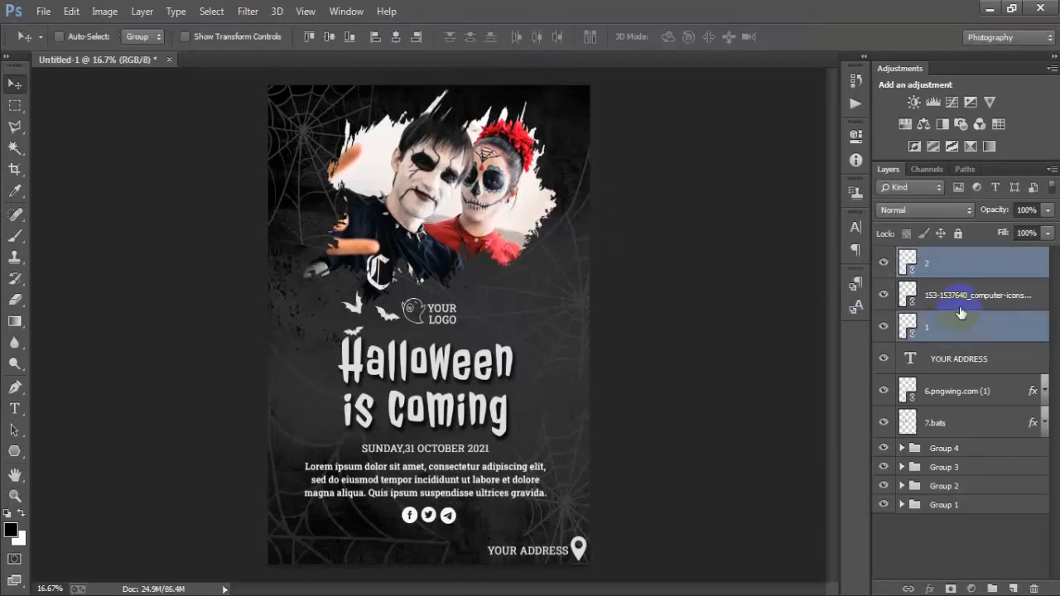
pyautogui.keyDown('ctrl'); pyautogui.click(960, 306); pyautogui.keyUp('ctrl')
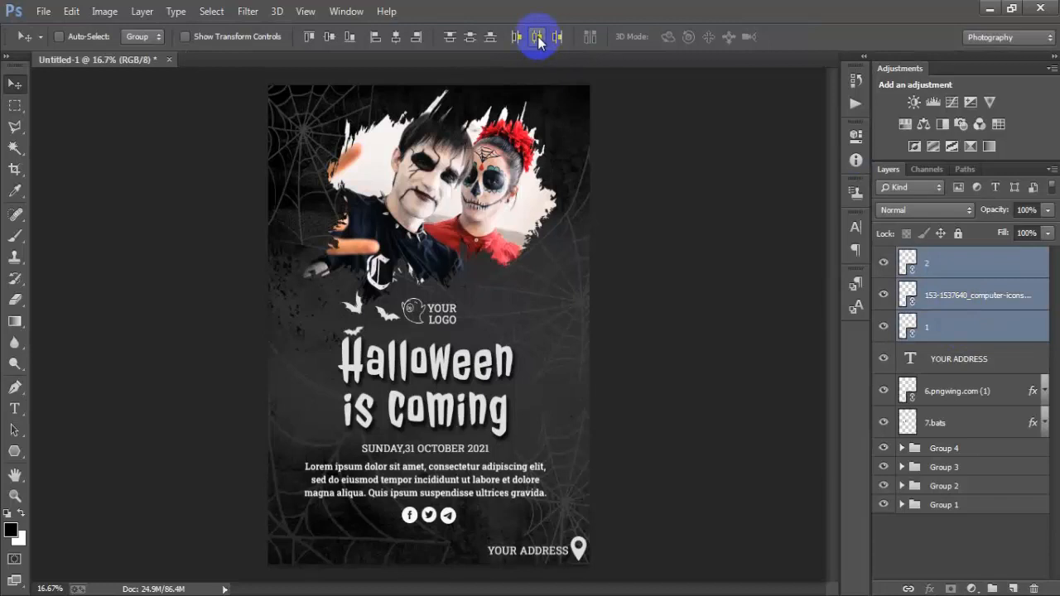
pyautogui.click(688, 130)
# Show the rulers, add horizontal guides along the upper and lower edges of the social icons, and hide the rulers and guides
pyautogui.click(949, 265)
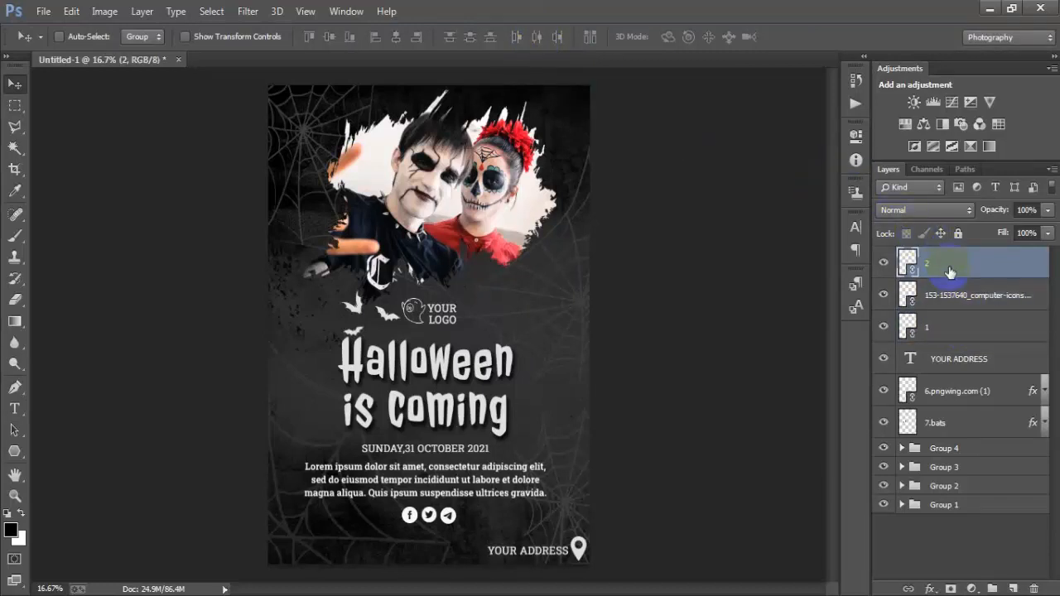
pyautogui.click(482, 106)
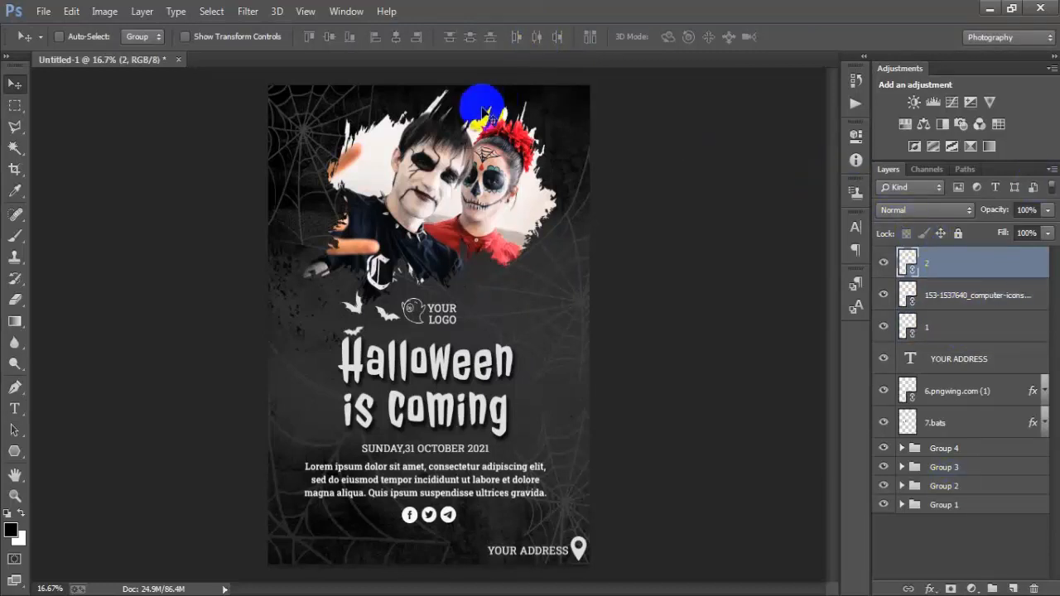
pyautogui.click(303, 11)
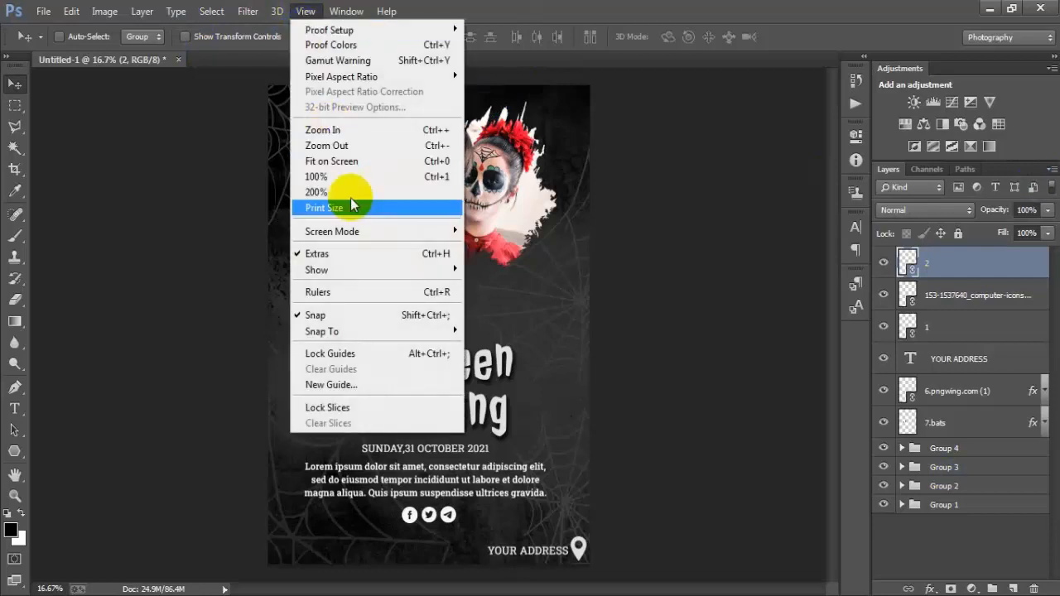
pyautogui.click(355, 296)
pyautogui.moveTo(426, 73); pyautogui.dragTo(445, 513)
pyautogui.click(519, 555)
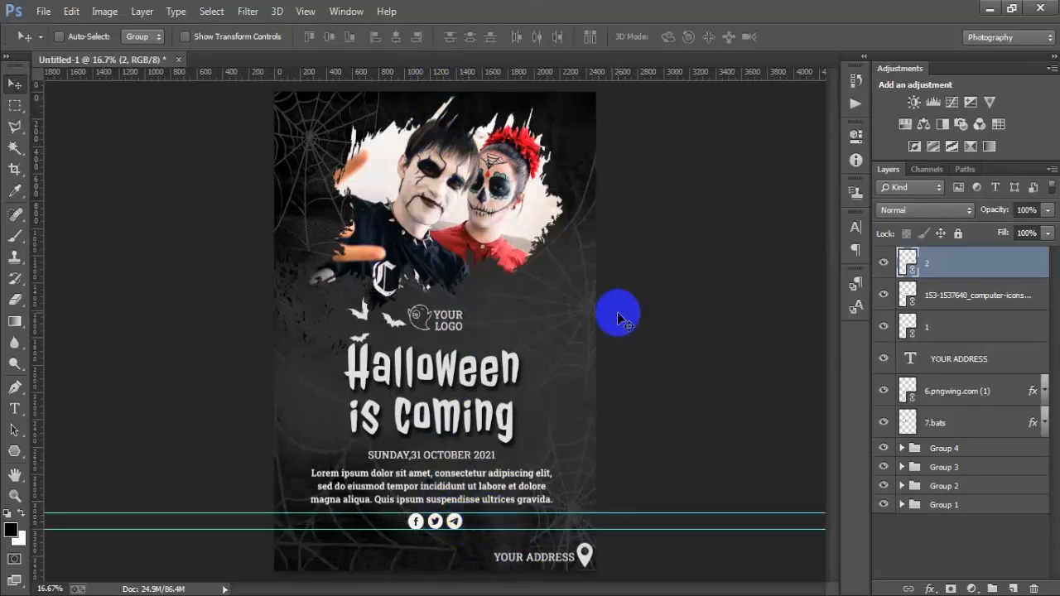
pyautogui.hotkey('ctrl', 'r')
pyautogui.hotkey('ctrl', ';')
# Move the Telegram and Facebook icons slightly outward from the Twitter icon and select all three icon layers
pyautogui.click(980, 270)
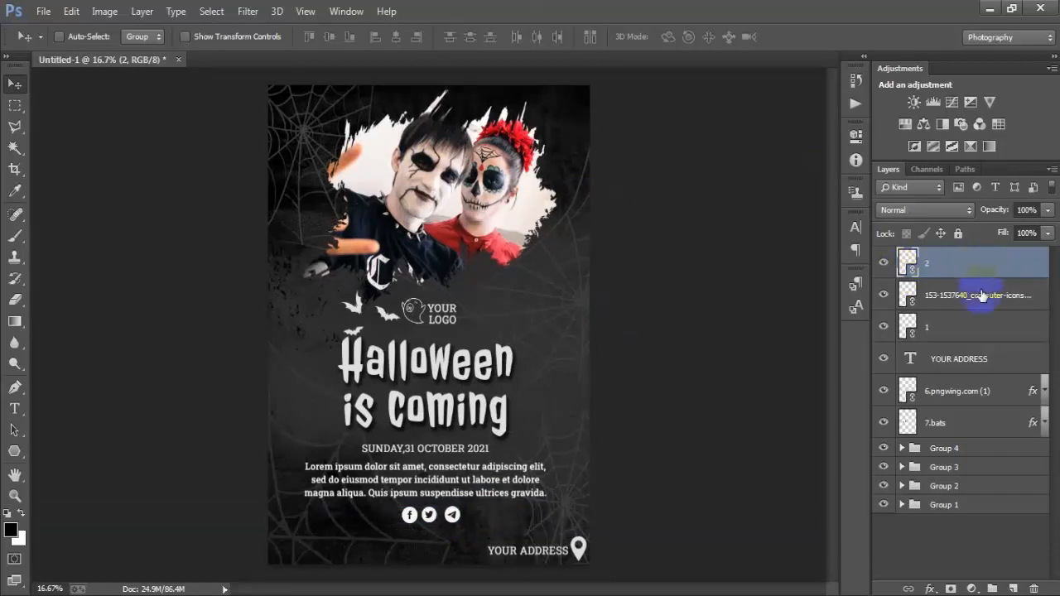
pyautogui.click(976, 331)
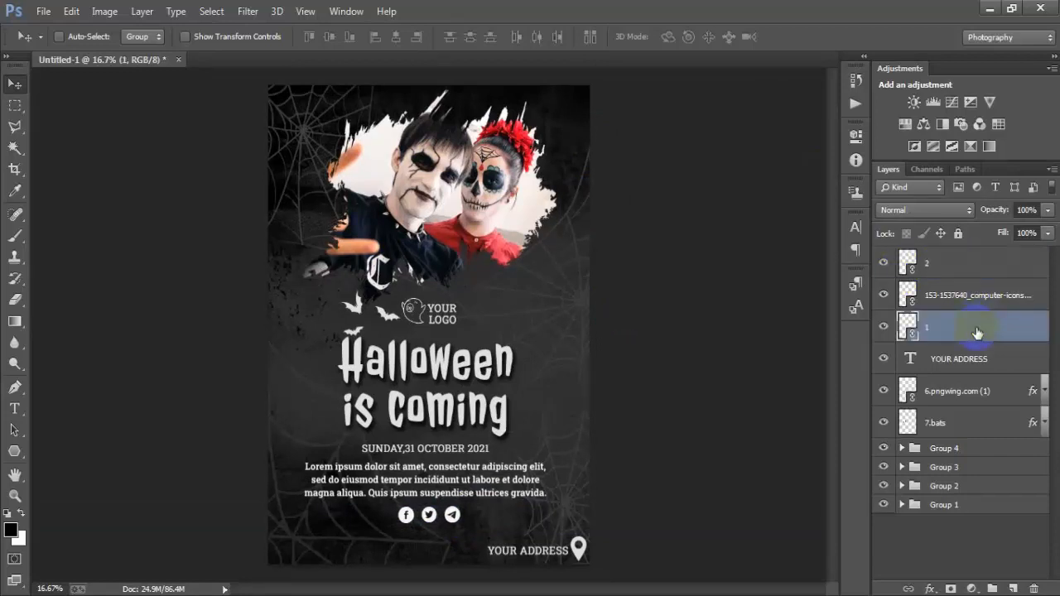
pyautogui.keyDown('shift'); pyautogui.click(953, 261); pyautogui.keyUp('shift')
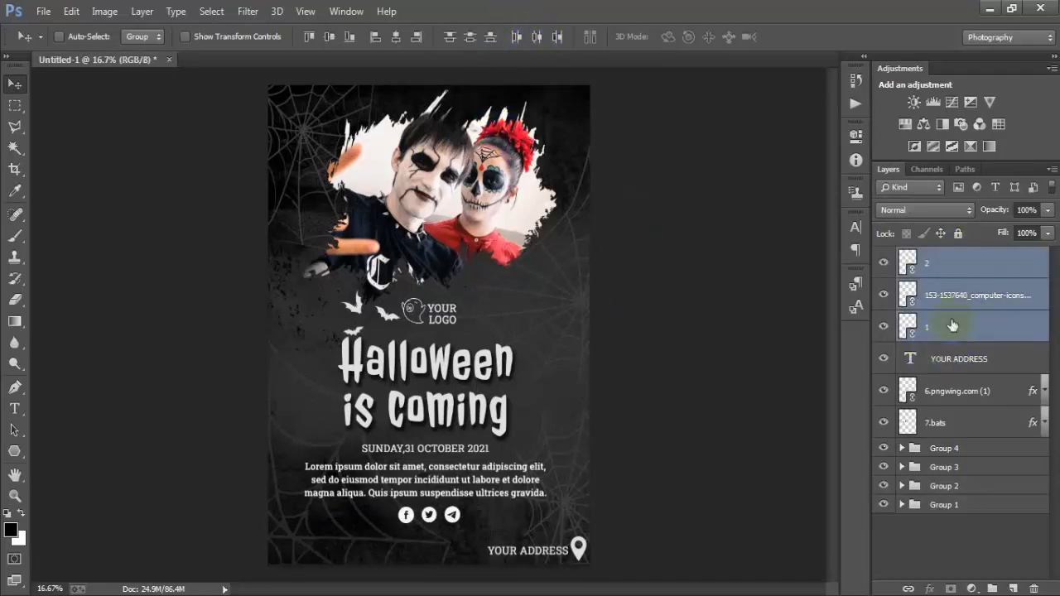
# Group the three social icons, the YOUR ADDRESS text, the location pin and the 7.bats layer
pyautogui.click(917, 291)
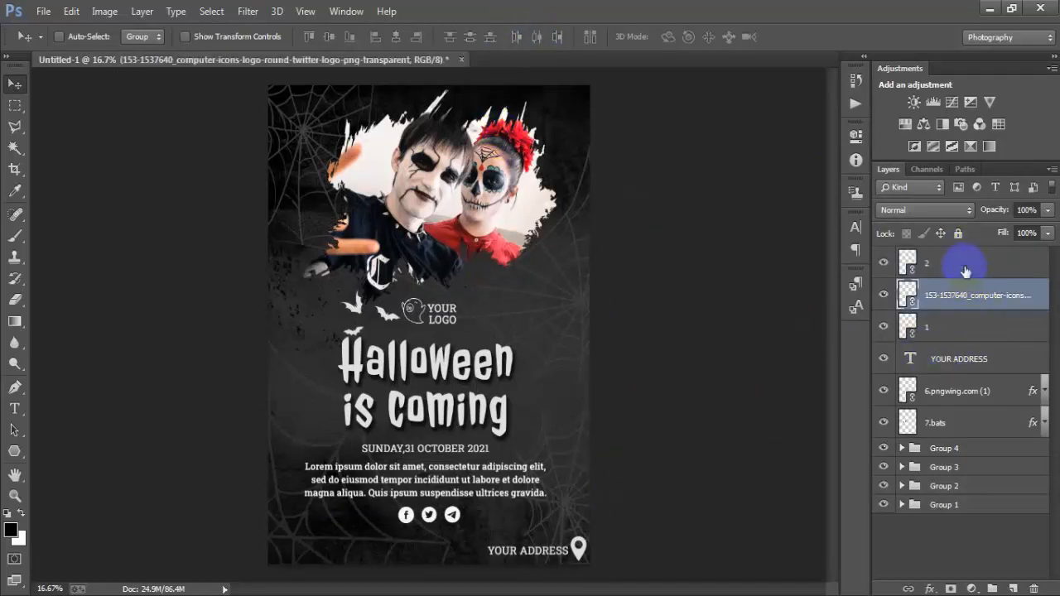
pyautogui.keyDown('shift'); pyautogui.click(956, 264); pyautogui.keyUp('shift')
pyautogui.keyDown('shift'); pyautogui.click(956, 429); pyautogui.keyUp('shift')
pyautogui.click(691, 439)
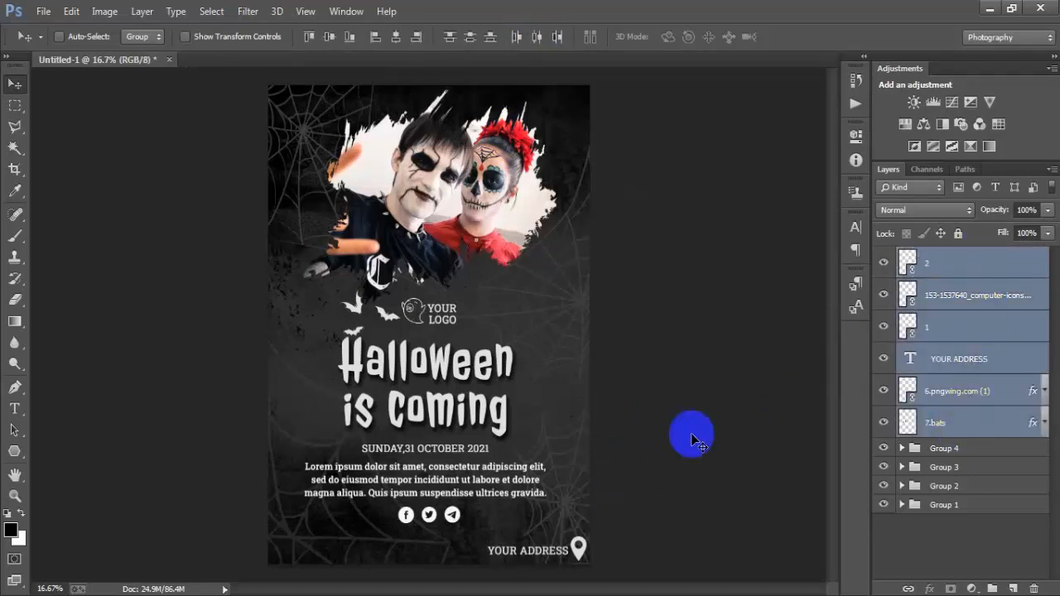
pyautogui.hotkey('ctrl', 'g')
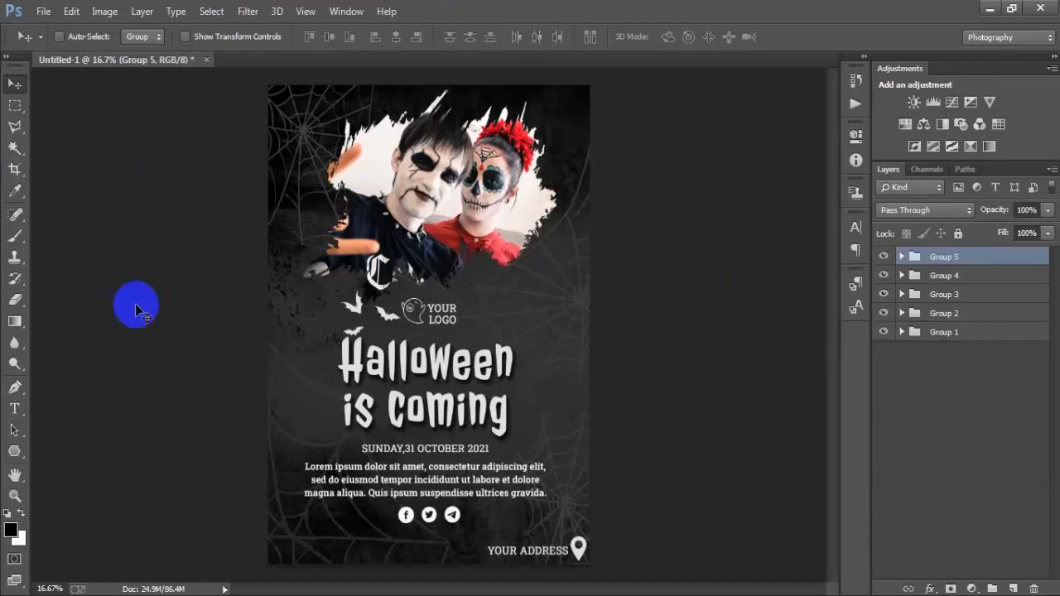
# Examine the finished poster at 25% zoom, from the photo down to the social icons and address footer
pyautogui.click(538, 561)
pyautogui.click(517, 447)
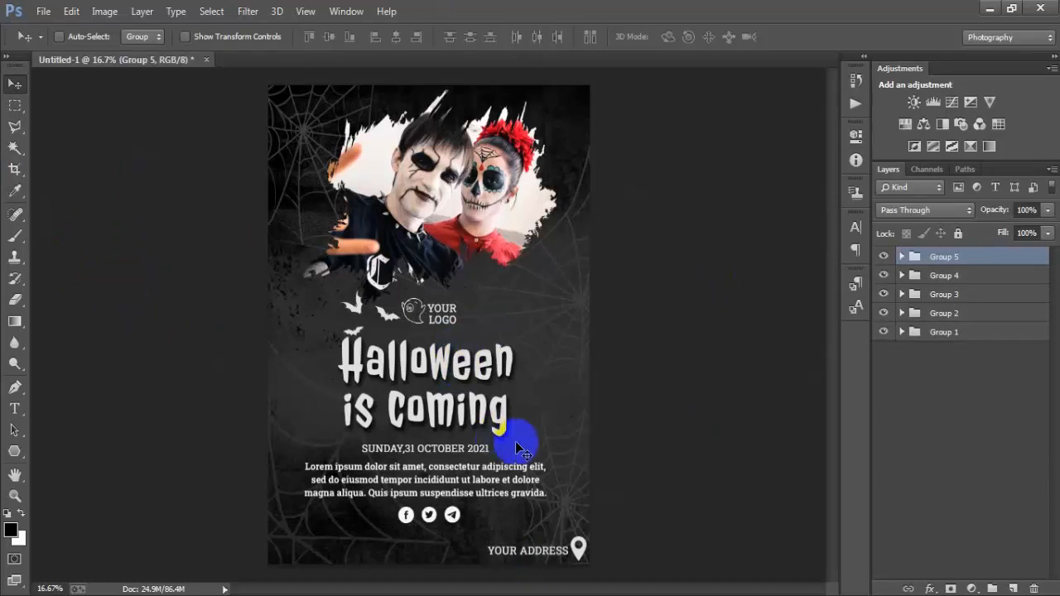
pyautogui.hotkey('ctrl', '+')
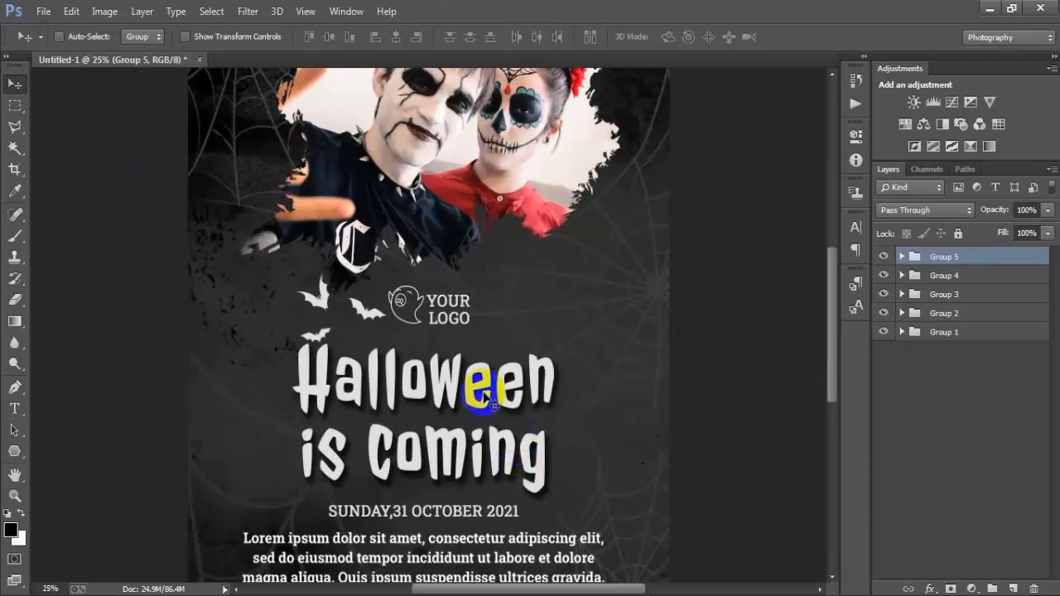
pyautogui.scroll(2, 473, 390)
pyautogui.scroll(2, 470, 384)
pyautogui.scroll(-6, 473, 378)
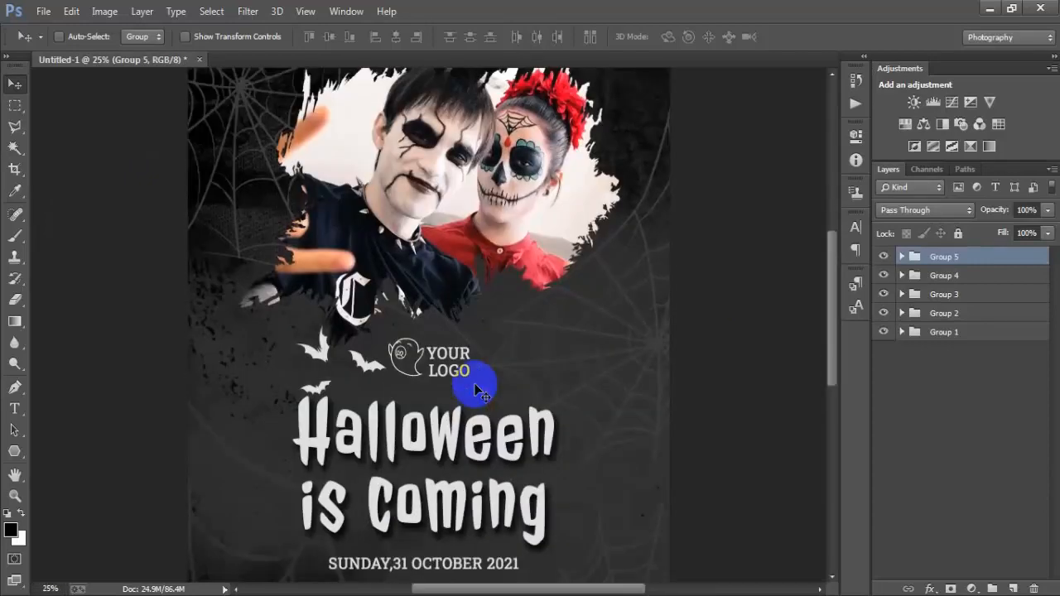
pyautogui.scroll(-2, 488, 402)
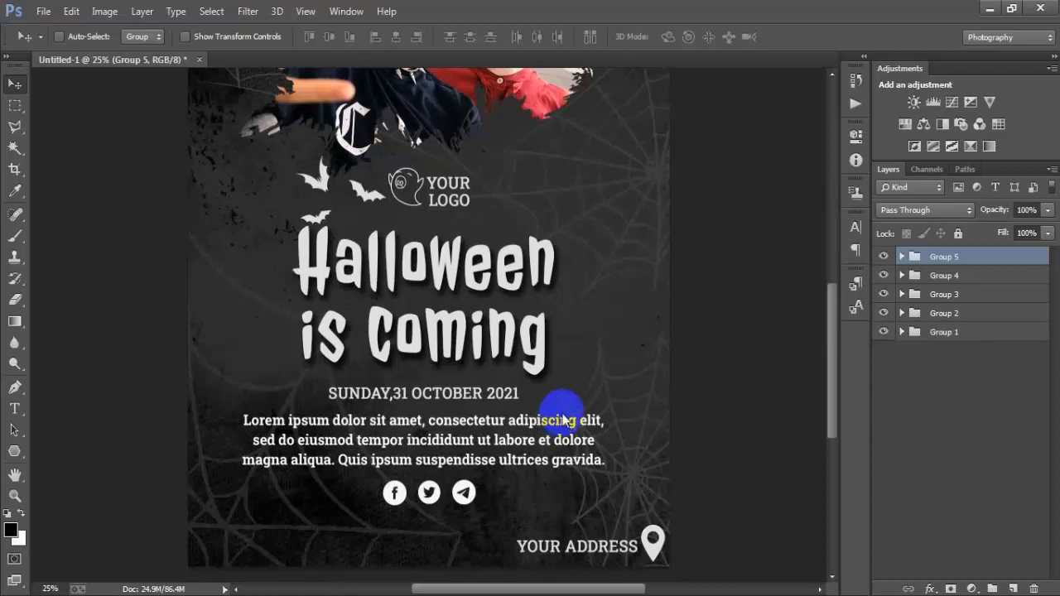
pyautogui.scroll(6, 563, 419)
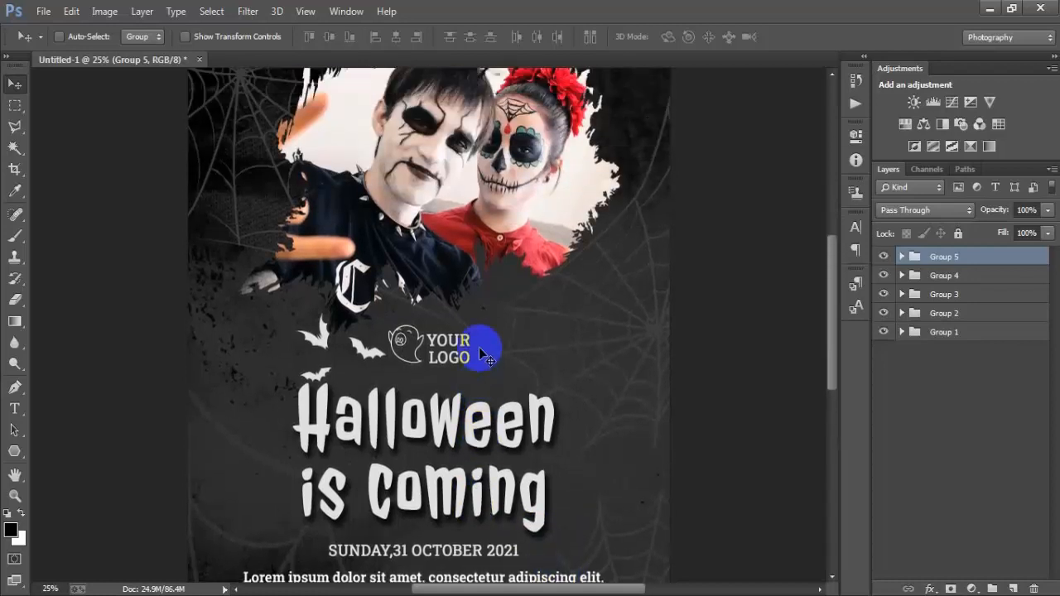
pyautogui.hotkey('ctrl', '-')
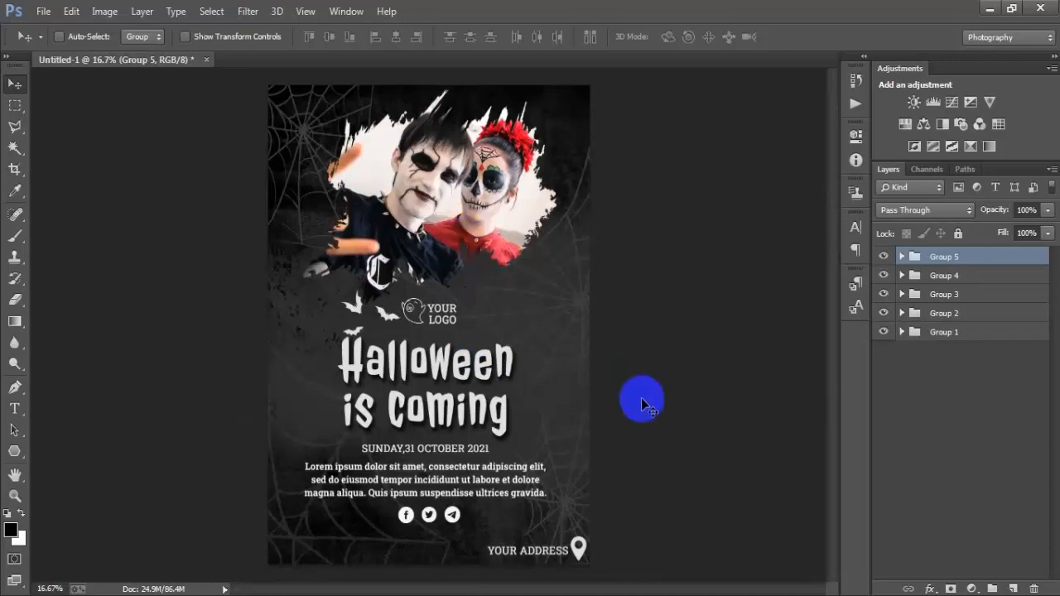